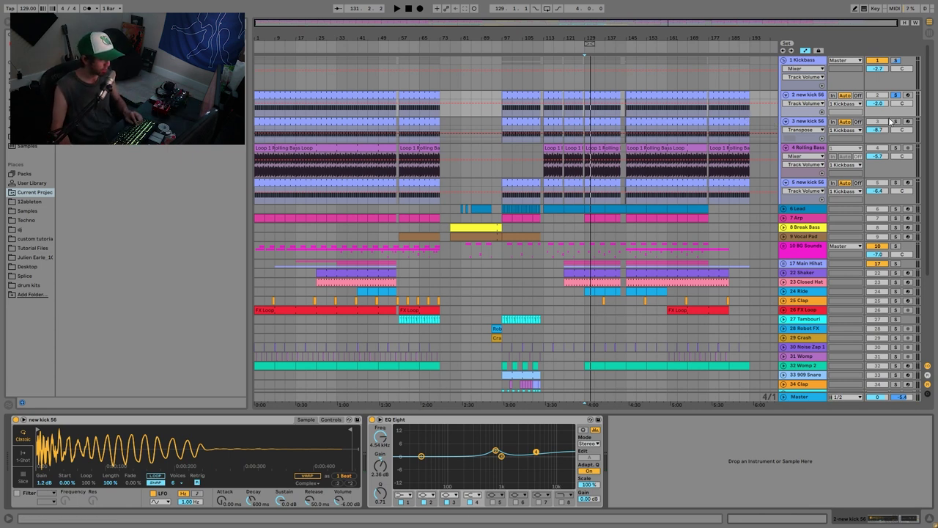
- Select the soloed "3 new kick 56" track and audition it from bar 129
left_click(799, 124)
key("space")
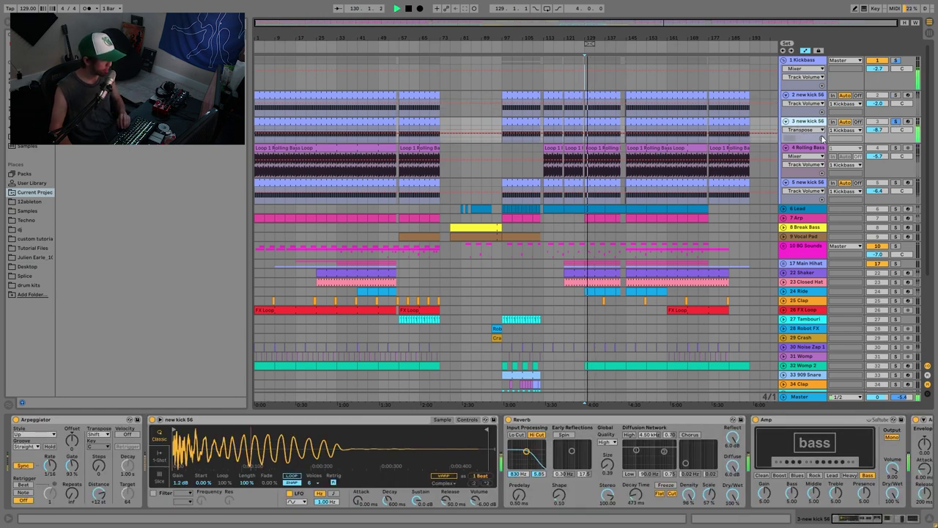
key("space")
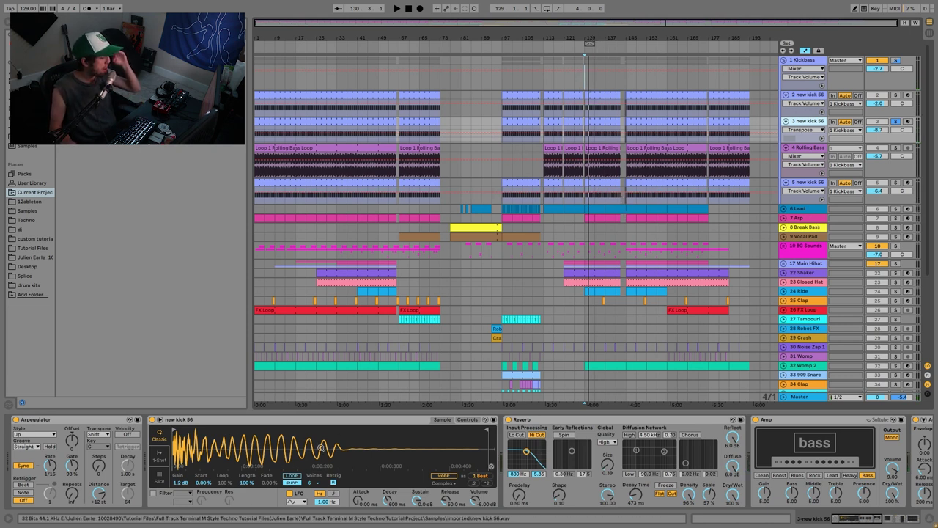
- Bypass the effects on "3 new kick 56", including the Reverb, and listen to the dry sound from bar 129
left_click(506, 421)
scroll(601, 447, "right", 5)
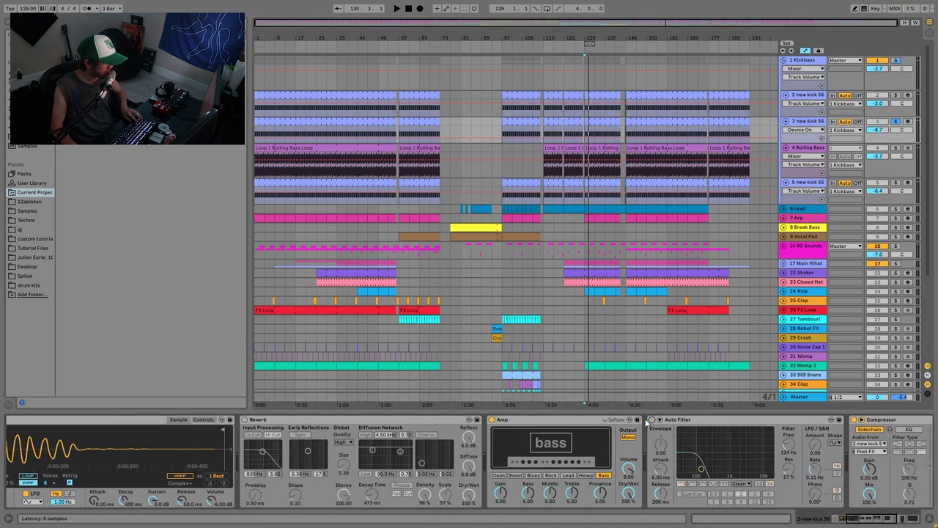
key("space")
scroll(500, 427, "left", 3)
scroll(501, 429, "left", 5)
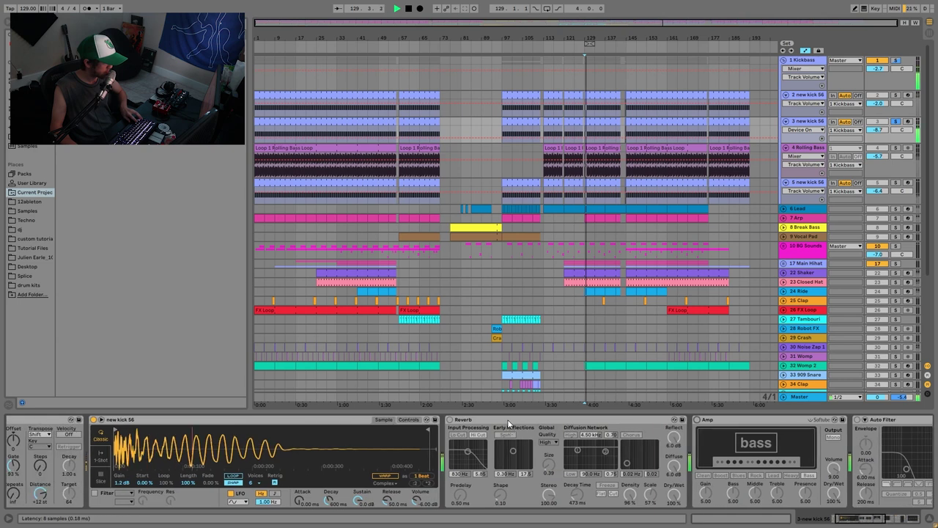
- Re-enable the Reverb, Amp and Auto Filter one after another during playback, and view the Compressor and EQ Eight
left_click(507, 420)
scroll(623, 486, "right", 4)
scroll(469, 429, "right", 3)
left_click(472, 420)
scroll(513, 447, "right", 2)
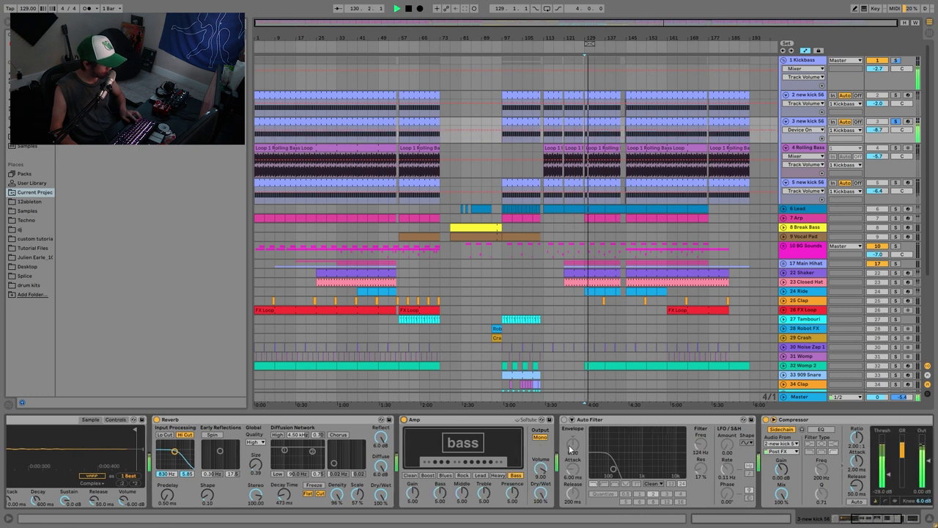
left_click(565, 419)
scroll(587, 440, "right", 3)
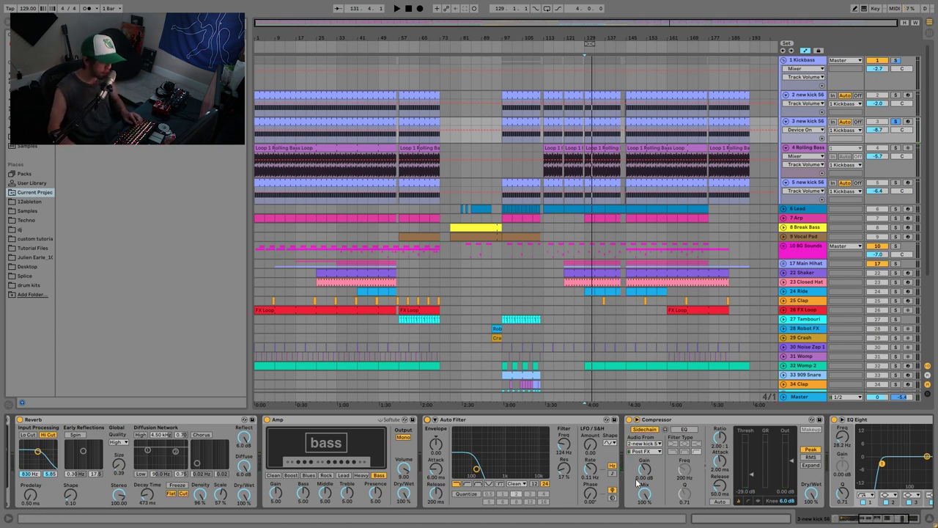
scroll(737, 500, "right", 5)
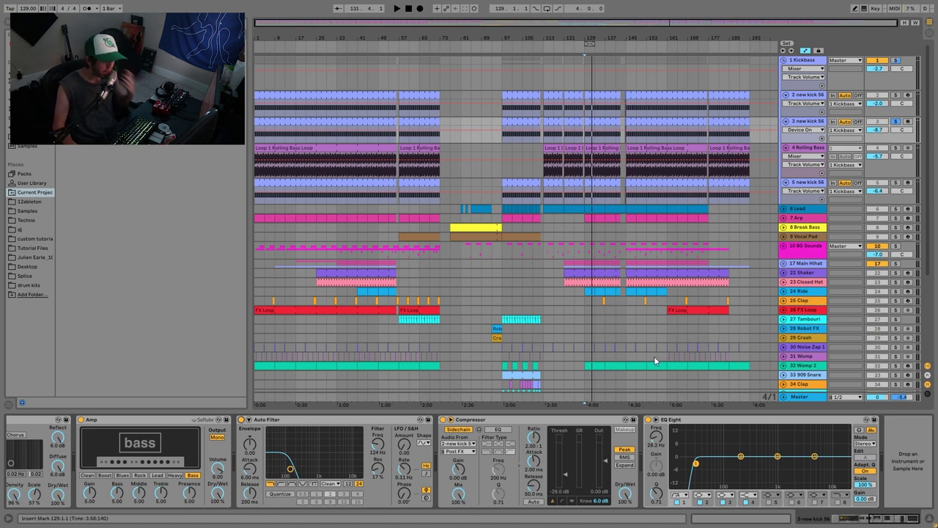
- Solo the "4 Rolling Bass" track, play it from bar 129 and show its effects
left_click(876, 148)
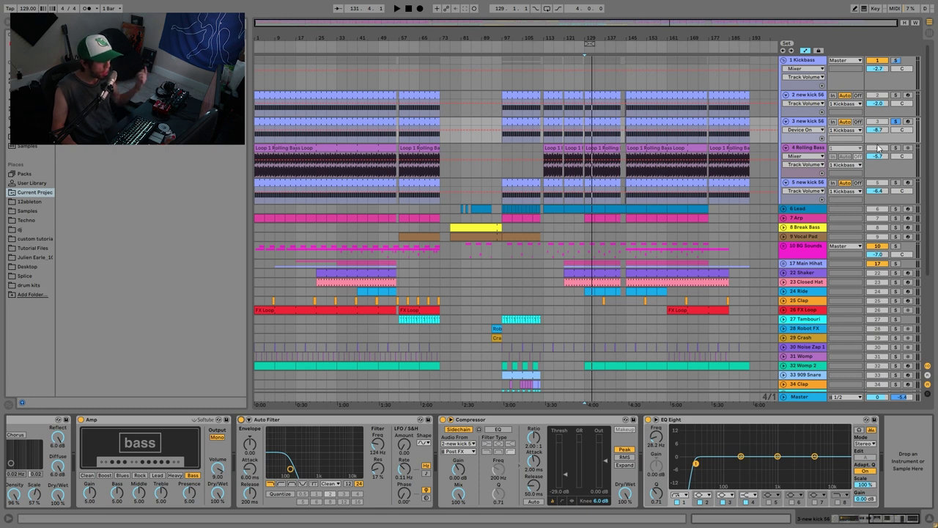
left_click(896, 148)
key("space")
left_click(793, 148)
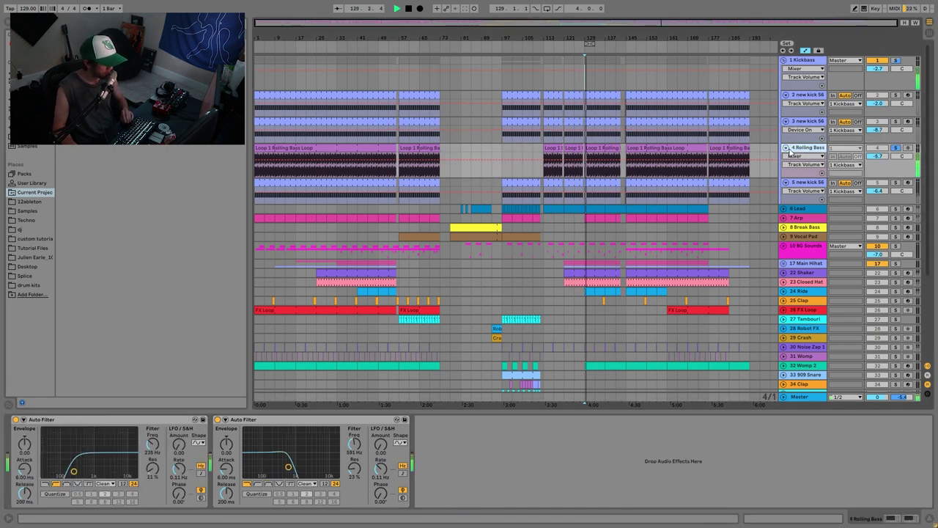
- Play the soloed Rolling Bass from its clip at bar 145, with the track folded and unfolded again
left_click(785, 147)
left_click(649, 147)
key("space")
key("space")
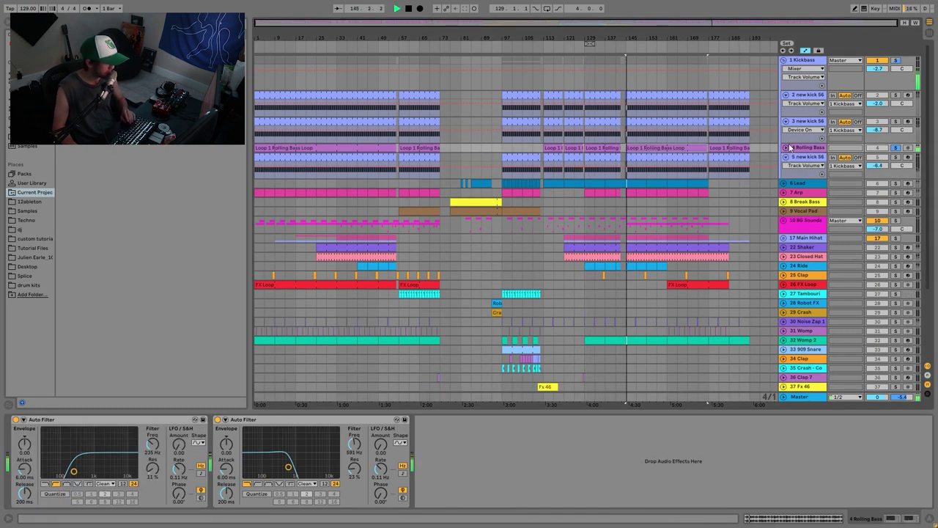
left_click(786, 147)
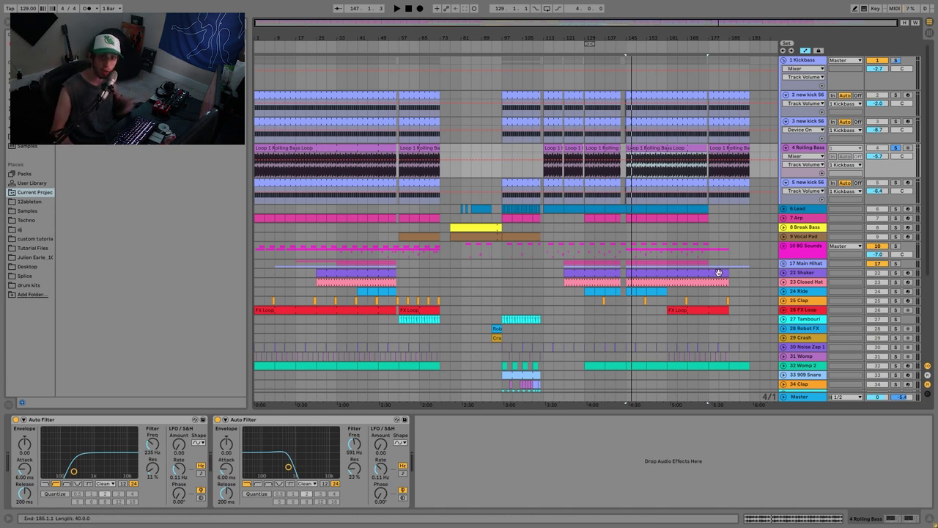
- Audition the soloed Rolling Bass at several earlier points in the arrangement, including bar 33
left_click(315, 148)
key("space")
left_click(413, 149)
key("space")
key("space")
left_click(336, 174)
key("space")
key("space")
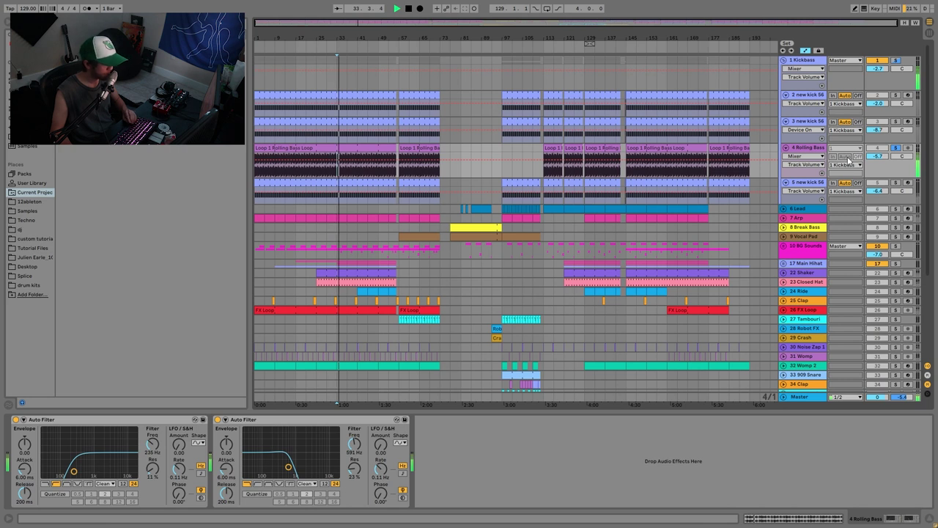
key("space")
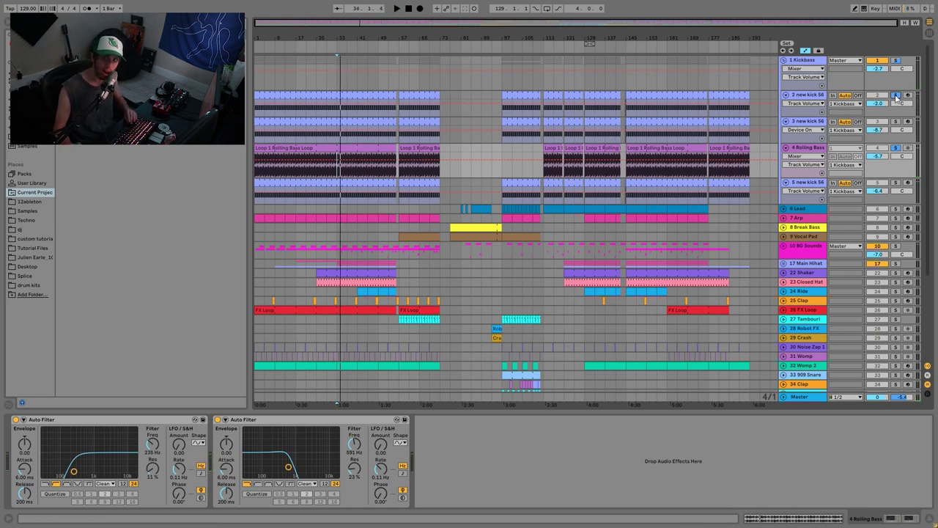
- Play the "2 new kick 56" track and the Rolling Bass together in solo from around bar 33
key("space")
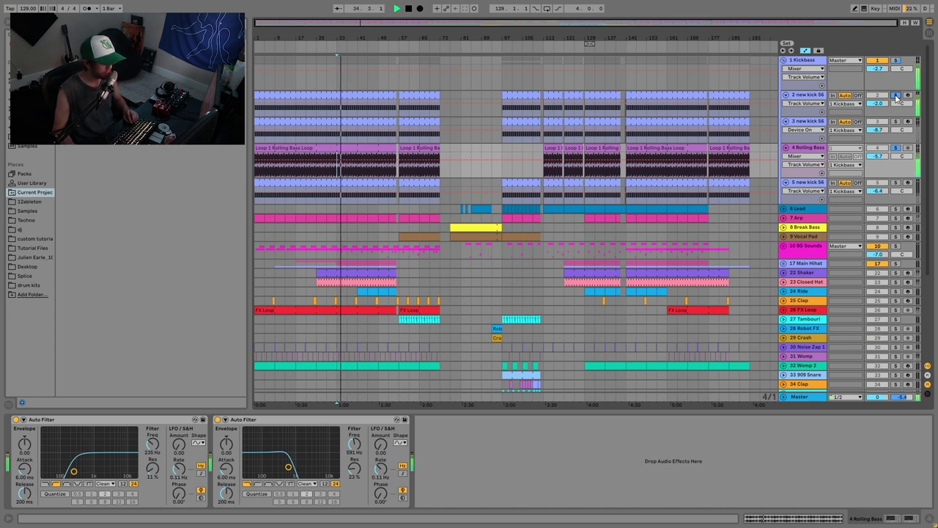
key("space")
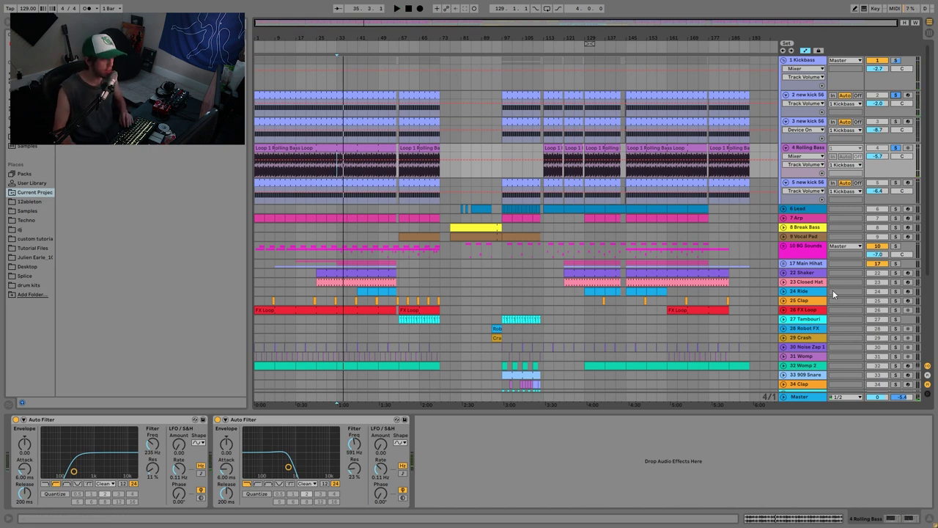
key("space")
key("space")
- Solo the whole Kickbass group and play it from bar 33 with the Rolling Bass muted and unmuted
left_click(896, 61)
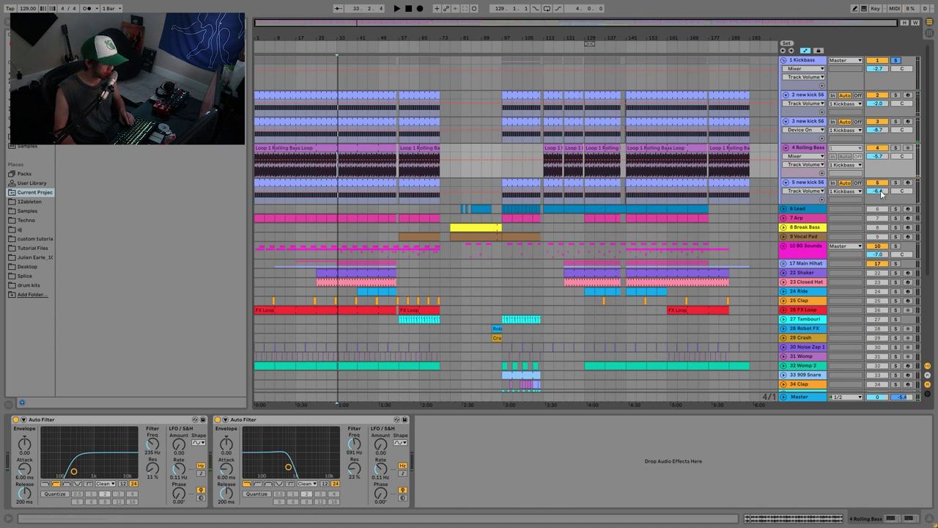
left_click(878, 148)
key("space")
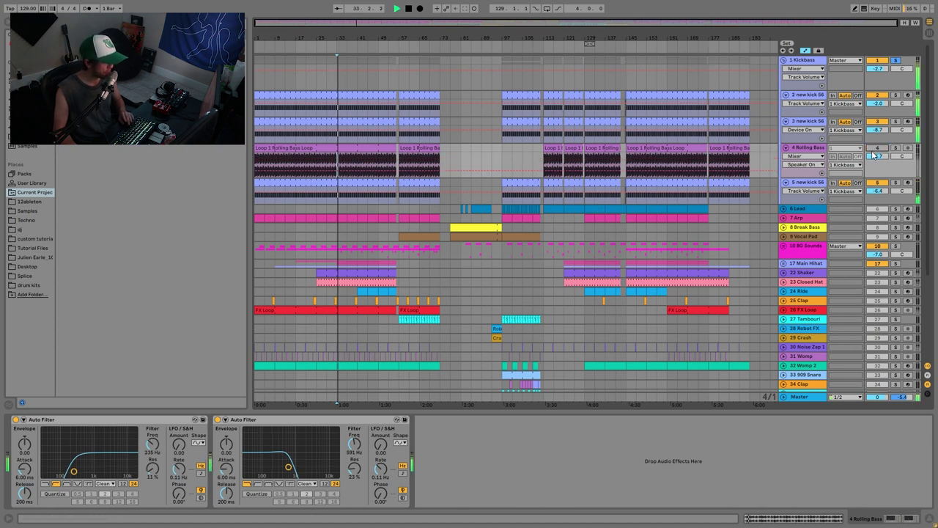
left_click(877, 148)
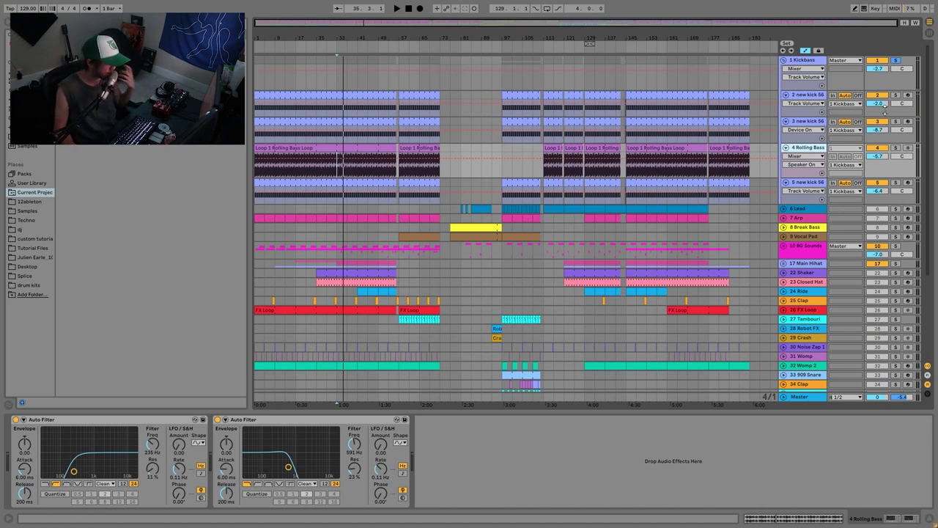
- Play the full mix without solos from bar 33 and from bar 101
key("space")
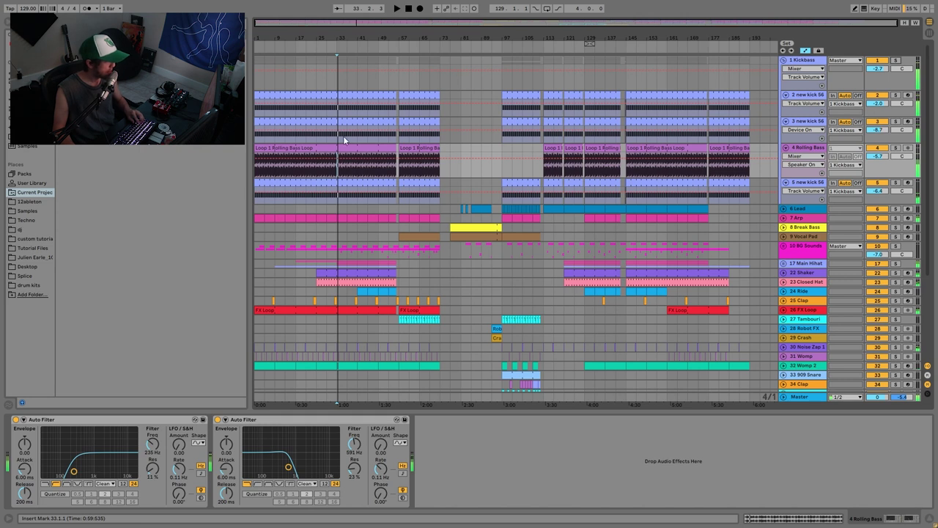
left_click(512, 149)
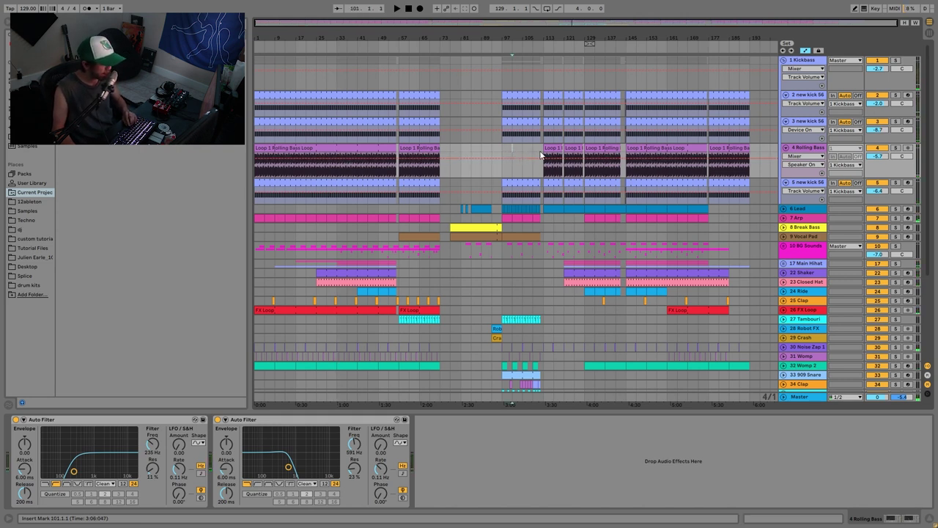
key("space")
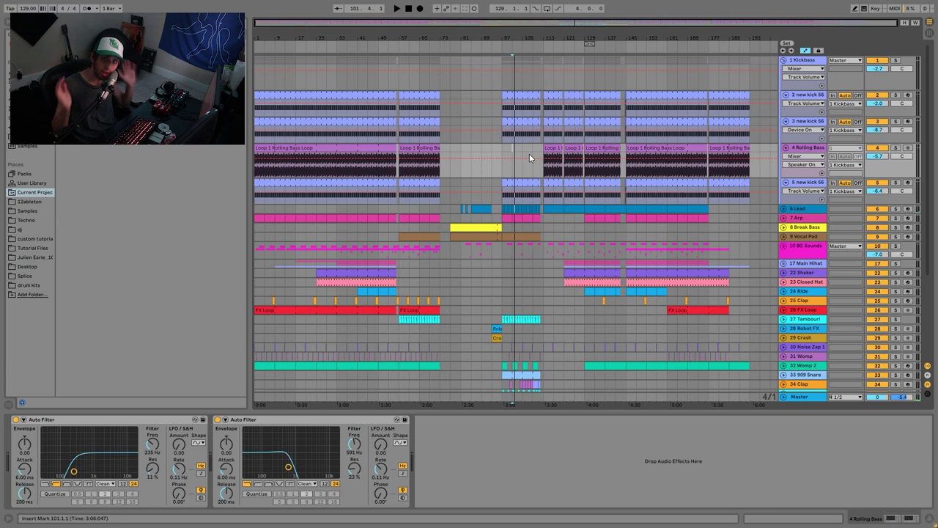
- Solo the "5 new kick 56" track and audition its clip from bar 129
left_click(813, 187)
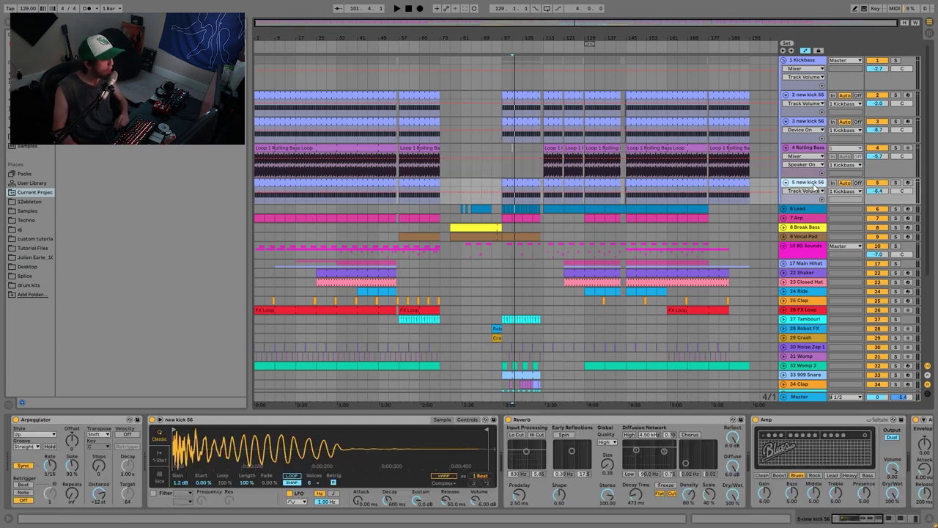
left_click(895, 183)
left_click(598, 184)
key("space")
mouse_move(862, 518)
left_mouse_down()
mouse_move(894, 518)
mouse_move(859, 518)
left_mouse_up()
key("space")
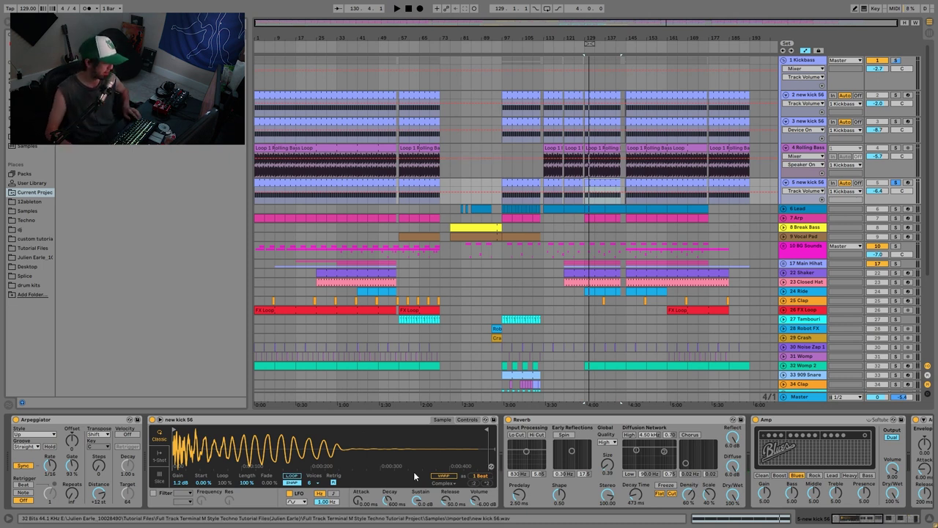
- Examine the Reverb, Amp, two Auto Filters and Compressor in the effects chain of "5 new kick 56"
scroll(286, 475, "right", 4)
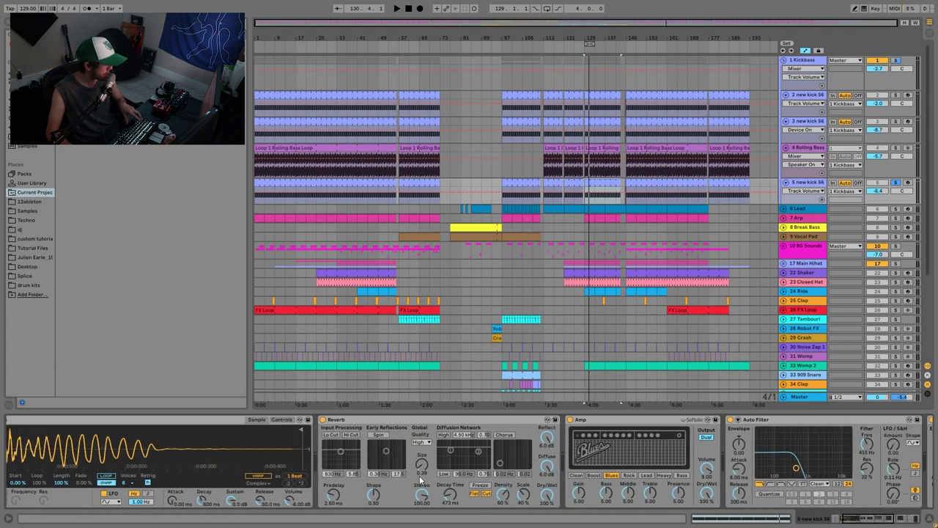
scroll(586, 454, "right", 10)
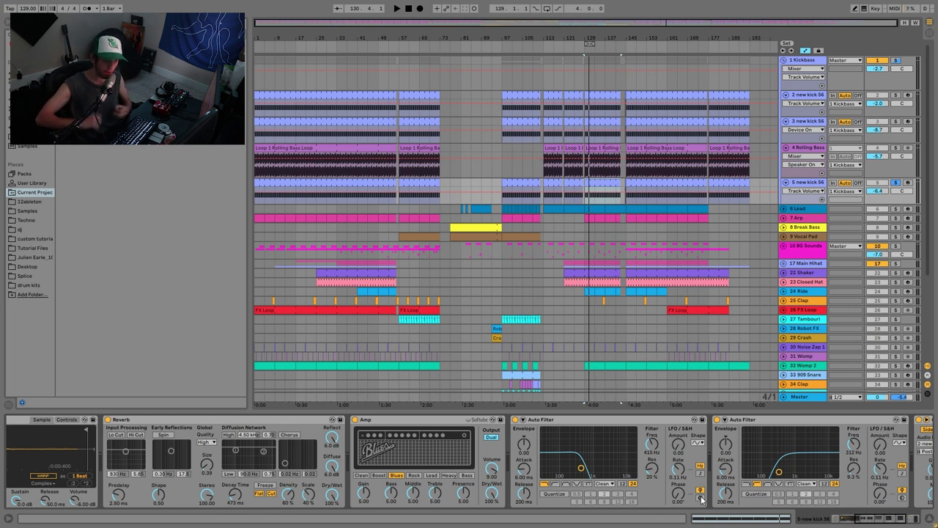
scroll(848, 522, "right", 5)
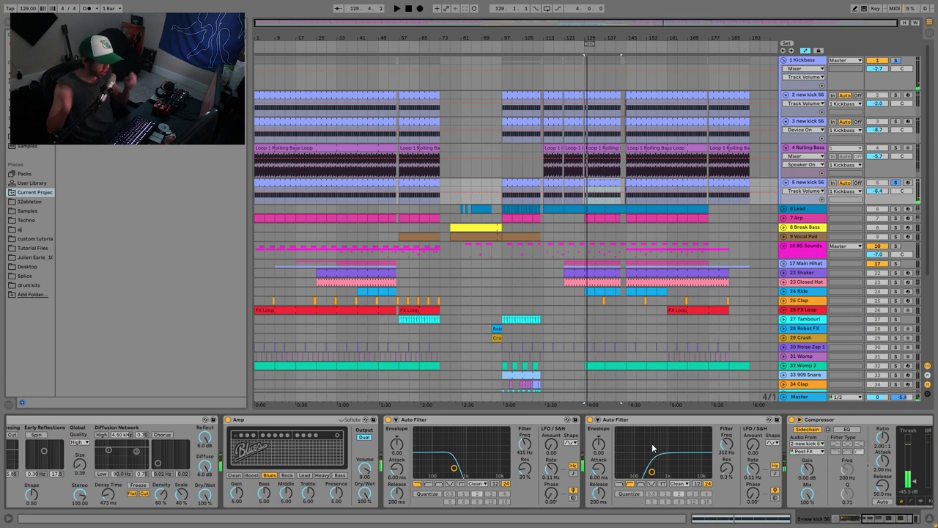
- Replay the soloed "5 new kick 56", and audition it within the whole Kickbass group in solo from bar 129
key("space")
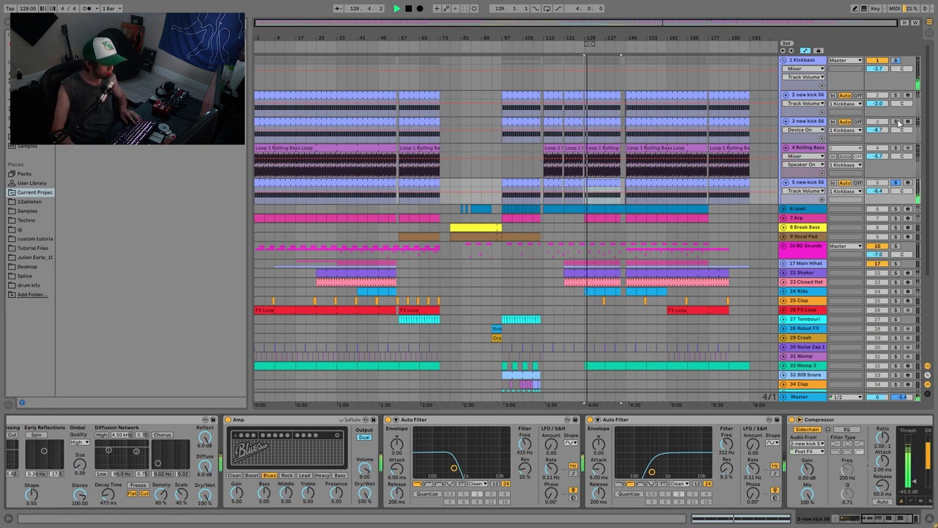
key("space")
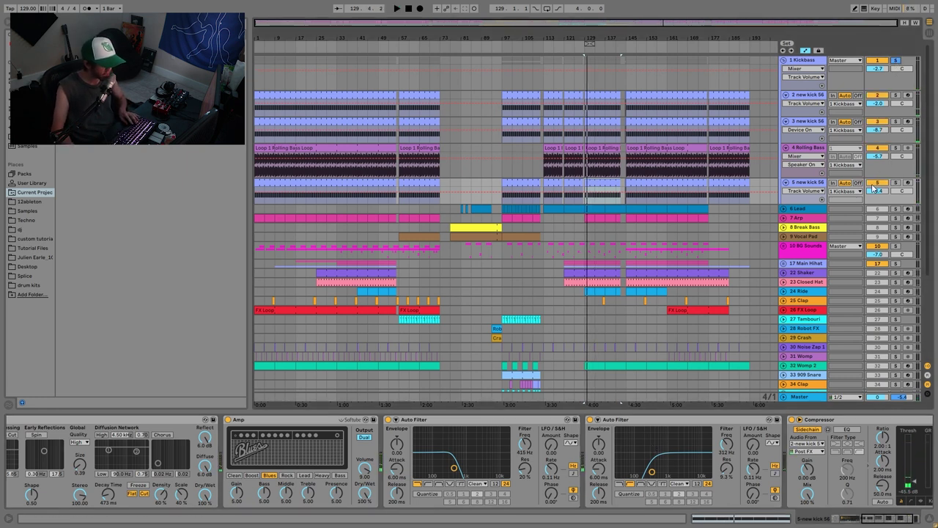
key("space")
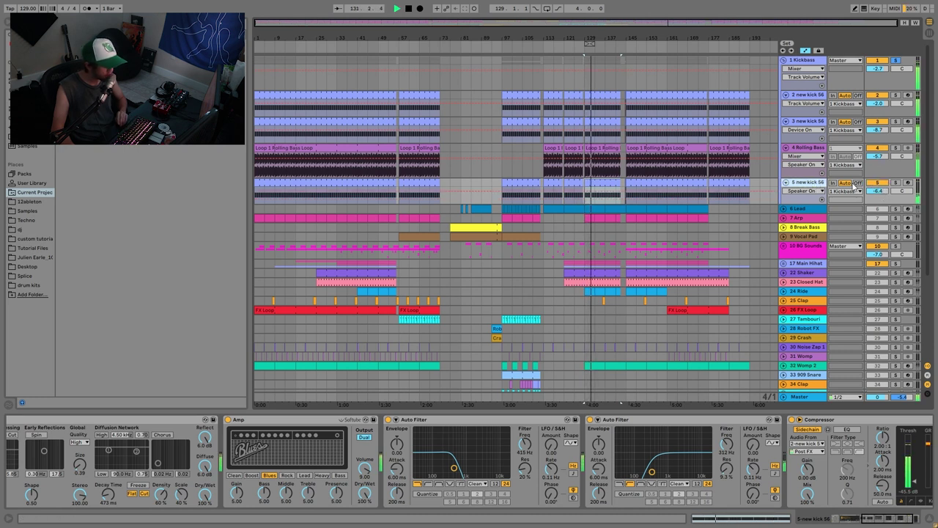
- Solo "3 new kick 56" and "5 new kick 56" together and play both layers from bar 129
left_click(895, 183)
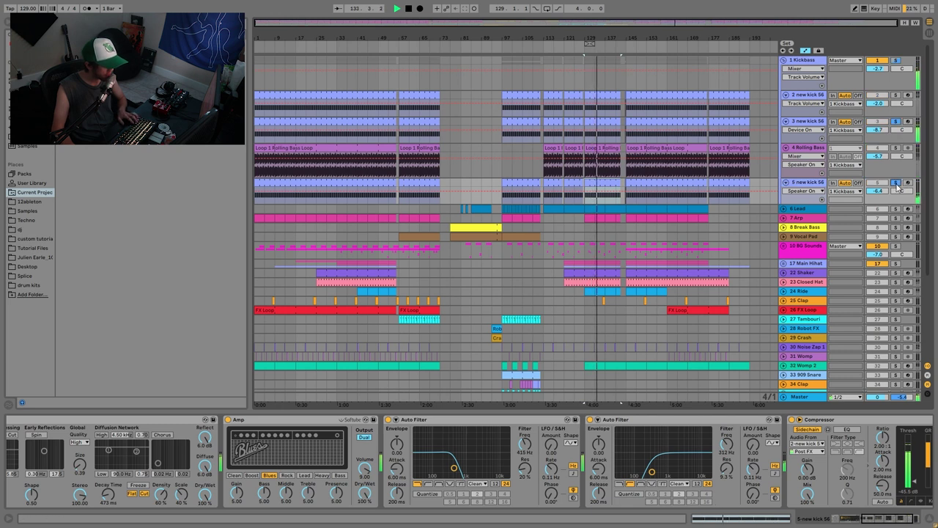
key("space")
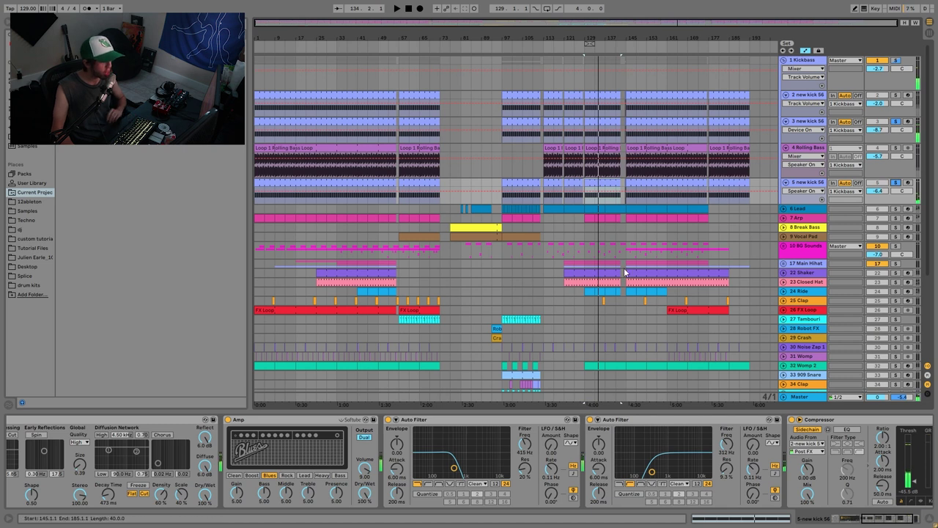
key("space")
scroll(767, 457, "right", 3)
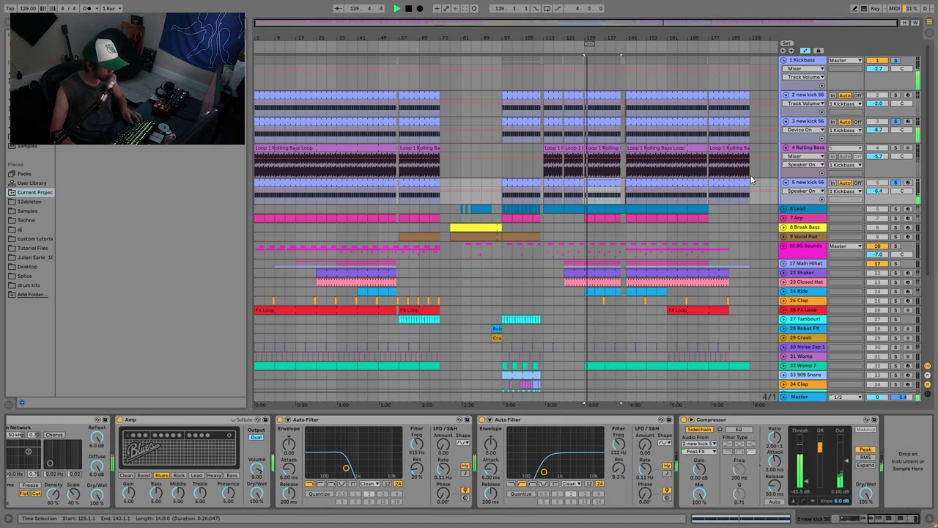
key("space")
- Solo only the Kickbass group, and view the devices on the group and on "2 new kick 56"
left_click(806, 62)
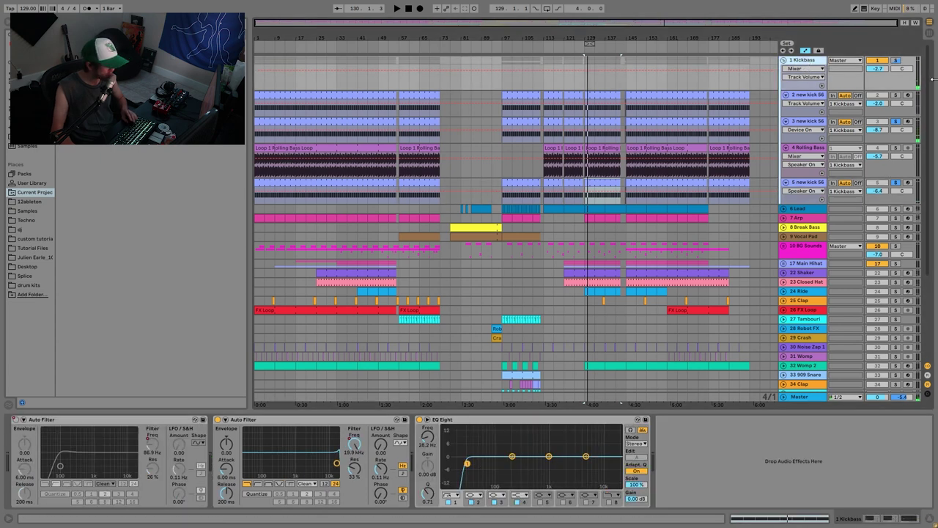
left_click(896, 60)
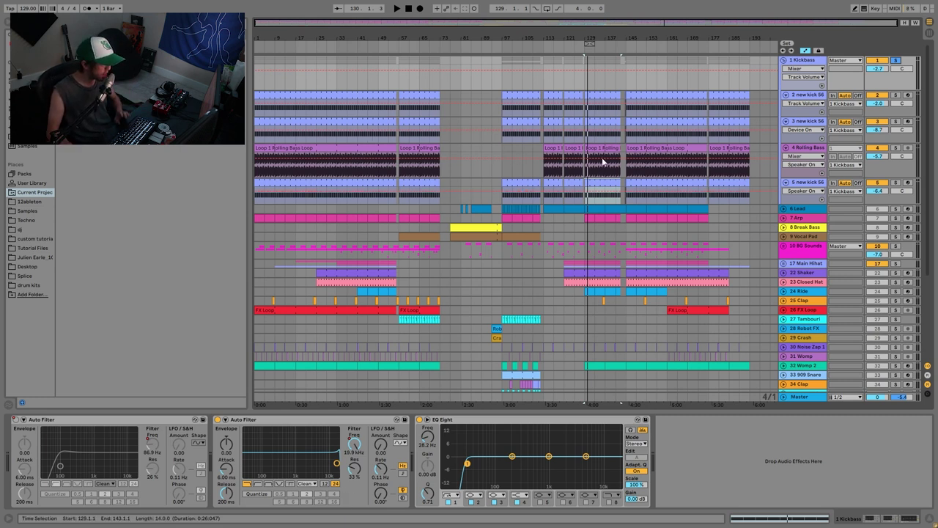
left_click(803, 100)
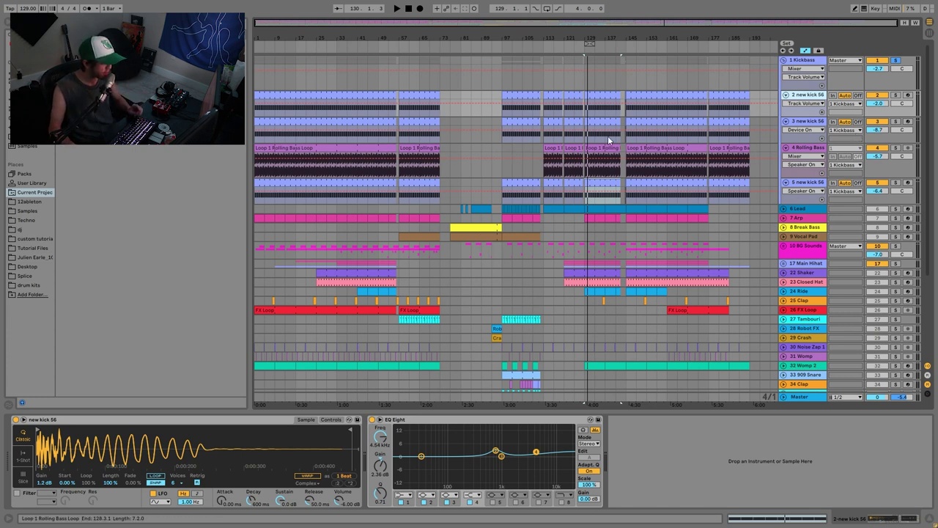
- Show the Kickbass group's automation for the second Auto Filter's frequency, followed by the first Auto Filter's on/off state
left_click(805, 65)
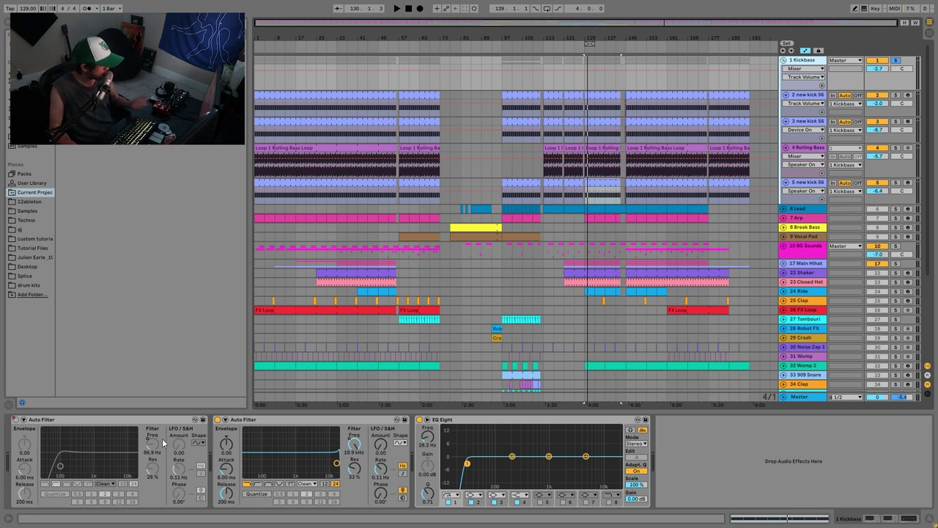
right_click(362, 446)
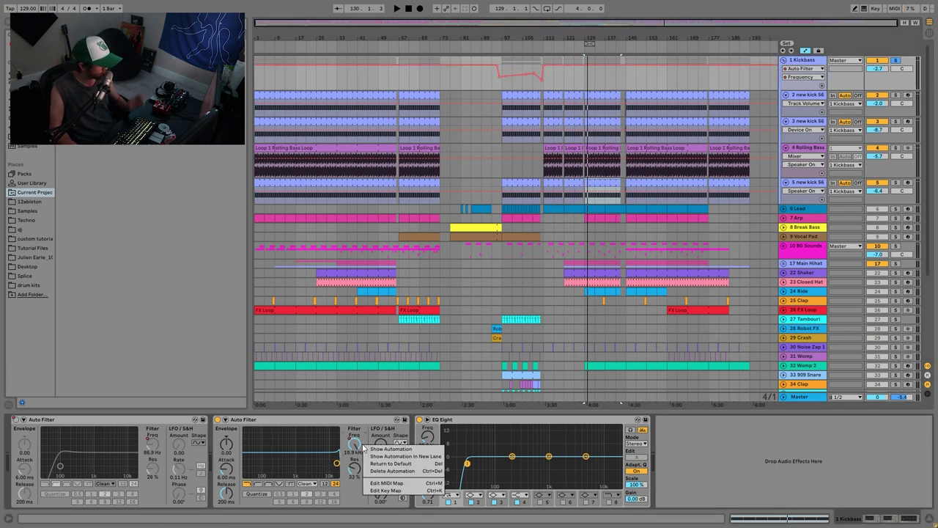
left_click(154, 451)
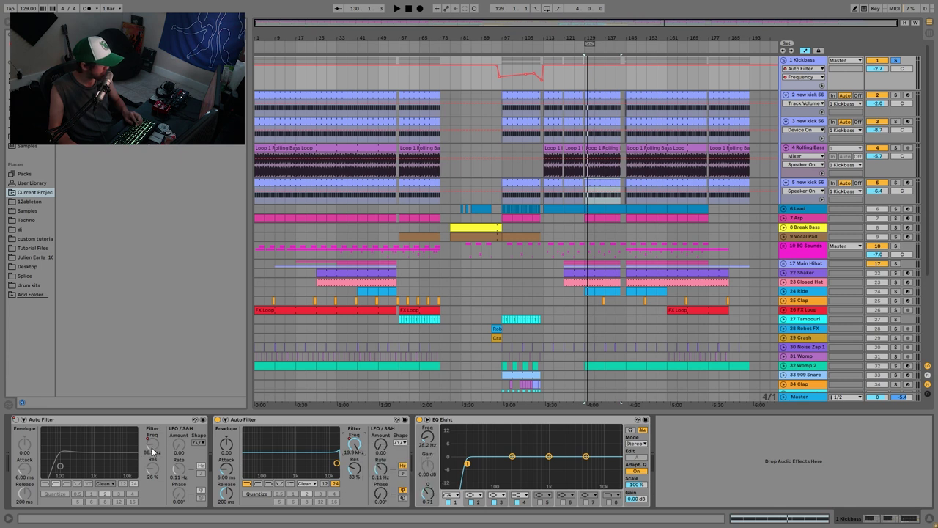
right_click(16, 419)
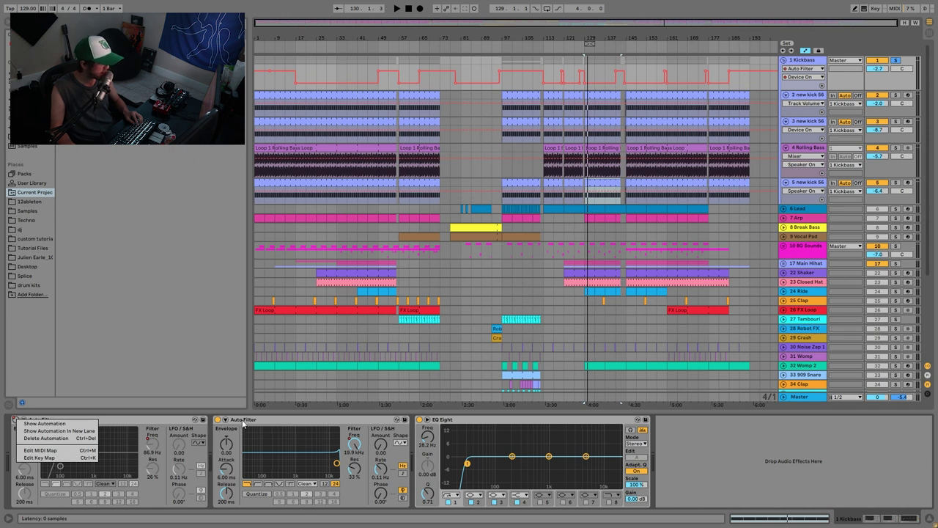
left_click(243, 424)
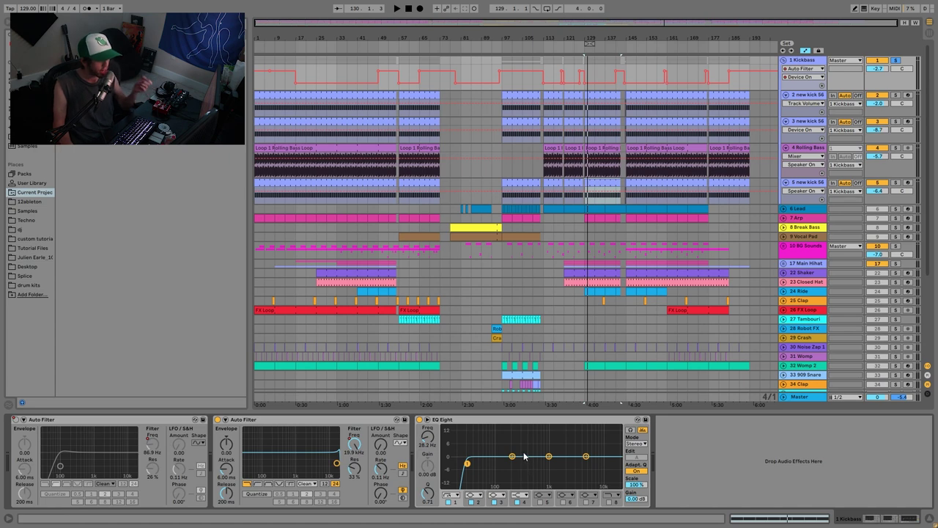
- Fold the four tracks inside the Kickbass group, from "2 new kick 56" to "5 new kick 56"
left_click(804, 96)
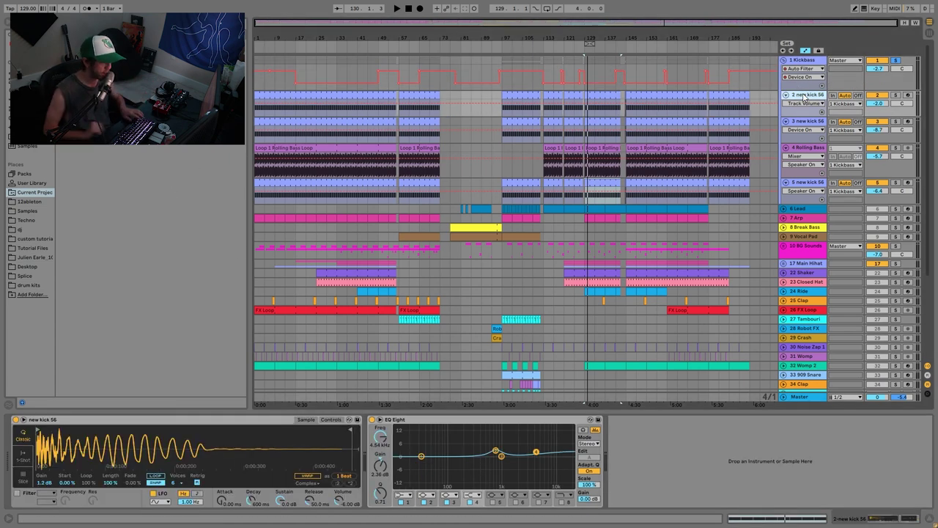
key("shift+Down")
key("shift+Down")
key("shift+Down")
key("u")
left_click(804, 98)
key("Up")
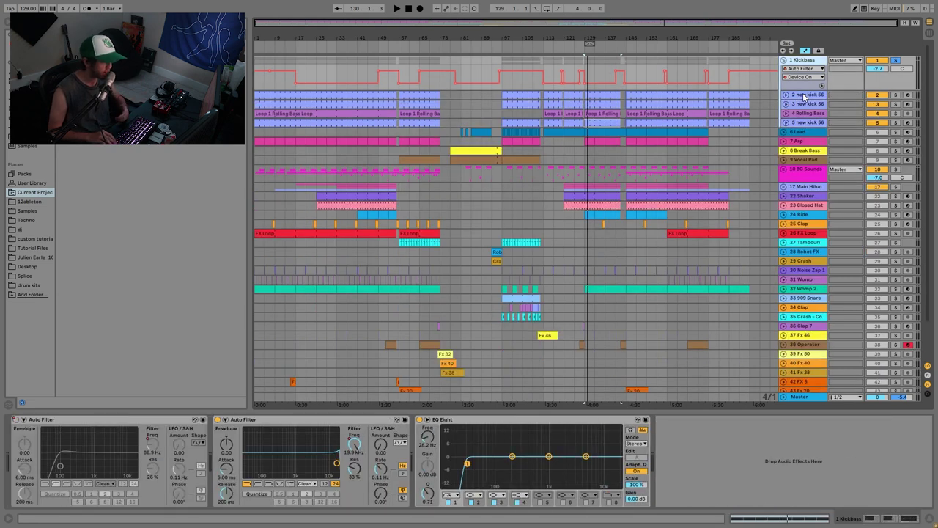
- Unfold and solo the "6 Lead" track, and audition it from bar 129 alone and briefly within the full mix
left_click(803, 132)
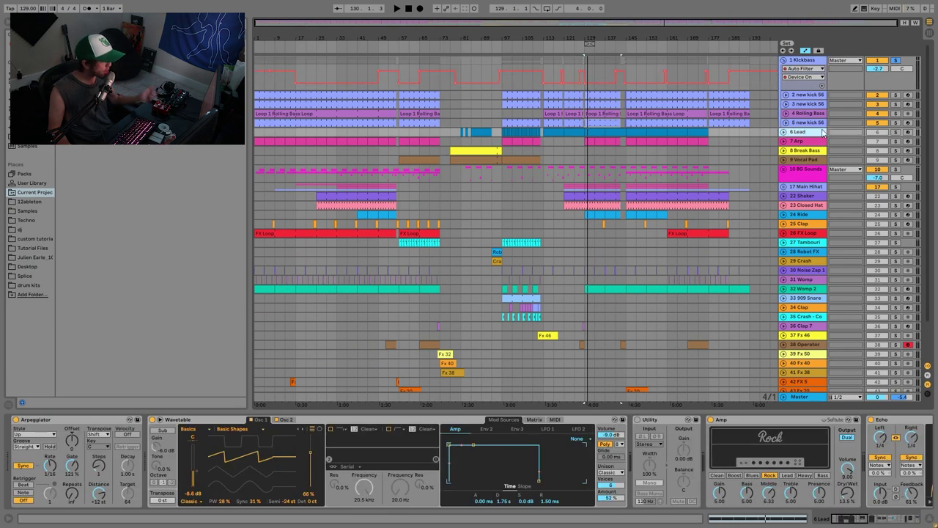
left_click(895, 132)
left_click(783, 132)
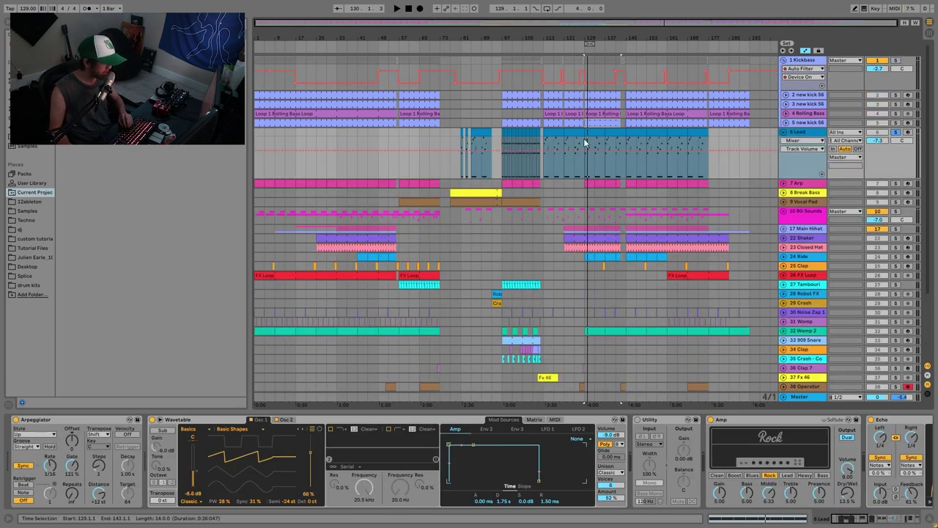
key("space")
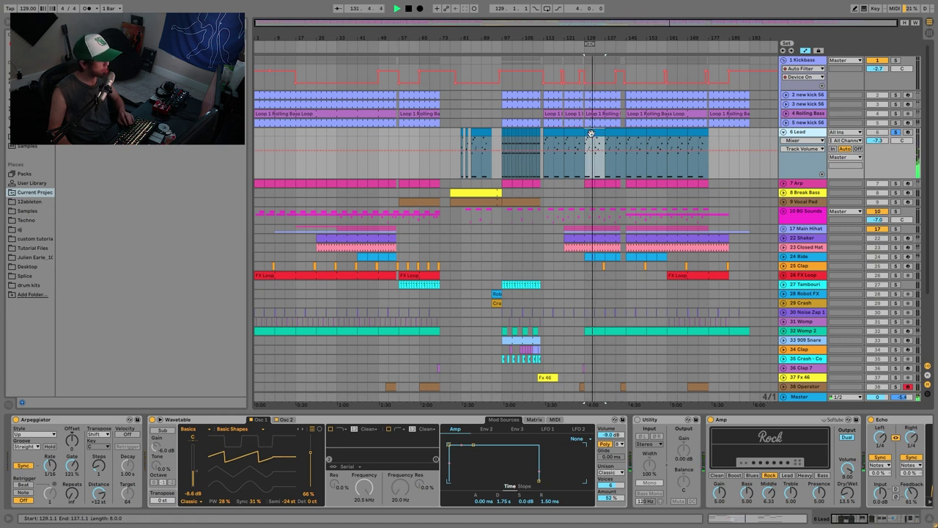
left_click(895, 133)
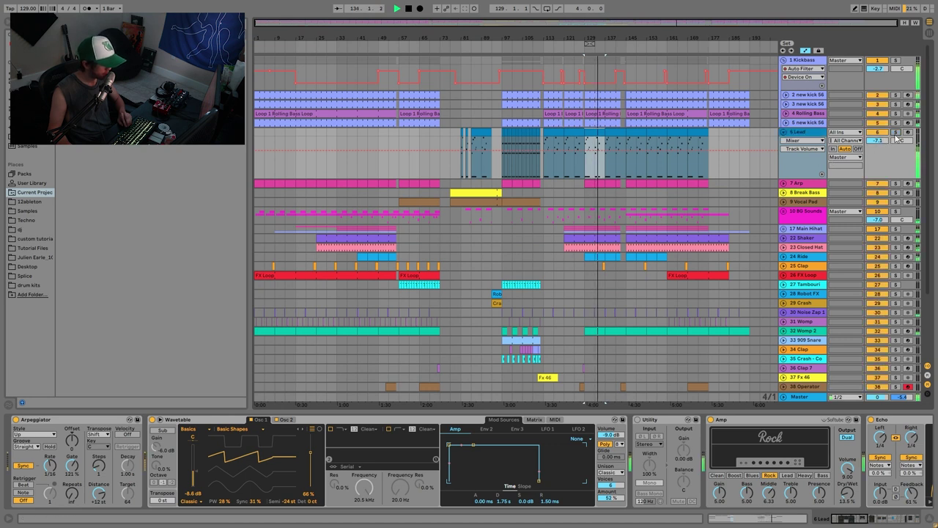
left_click(895, 134)
key("space")
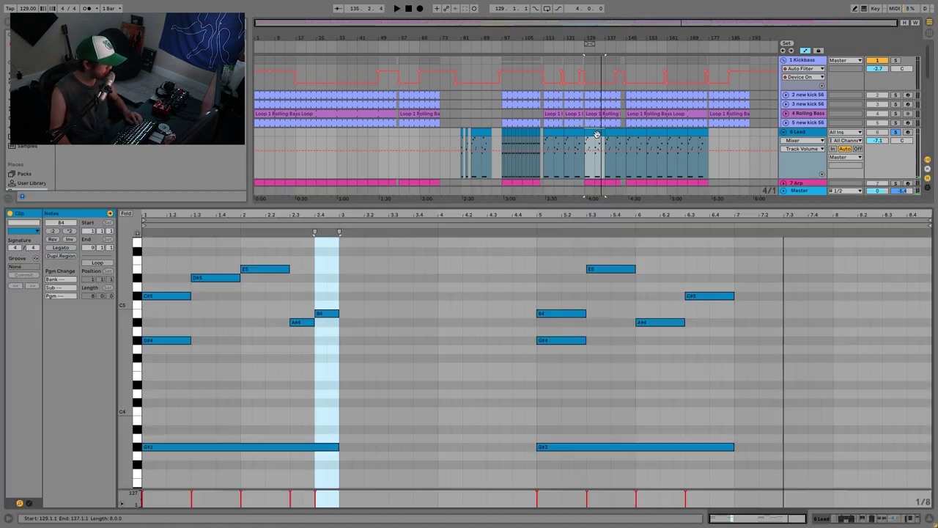
- View the notes of the Lead clip at bar 129, return to its device chain and replay the soloed lead
double_click(587, 137)
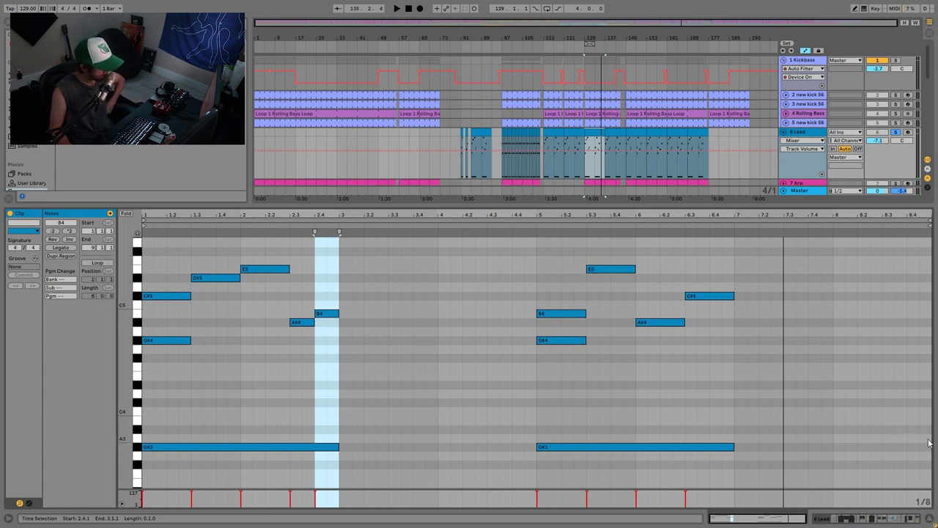
key("shift+Tab")
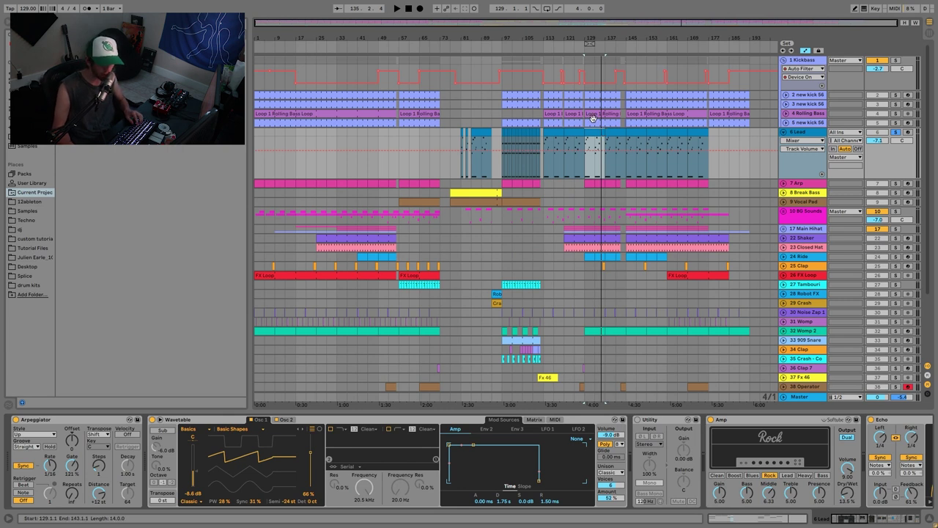
key("space")
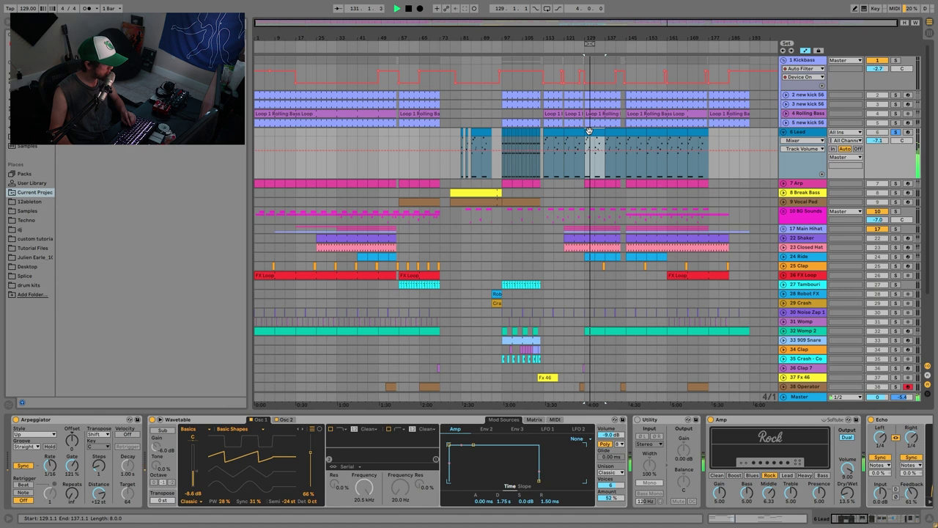
key("space")
key("space")
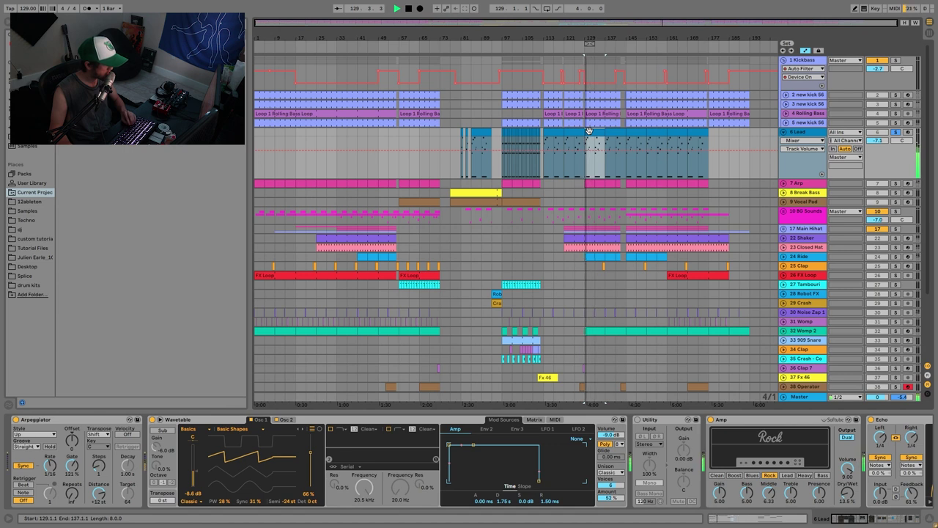
key("space")
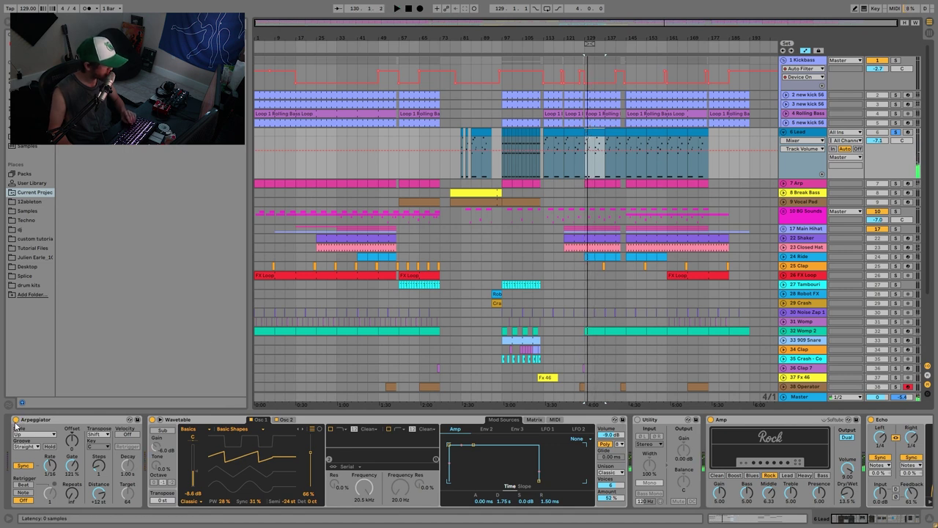
- Audition the soloed Lead from bar 129 with its Arpeggiator bypassed and with it enabled again
key("space")
left_click(15, 419)
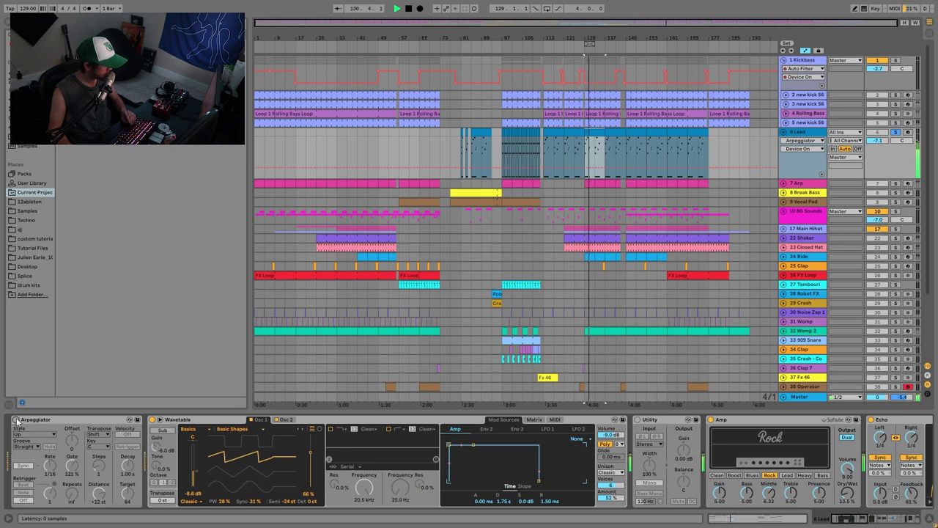
left_click(16, 420)
key("space")
key("space")
key("space")
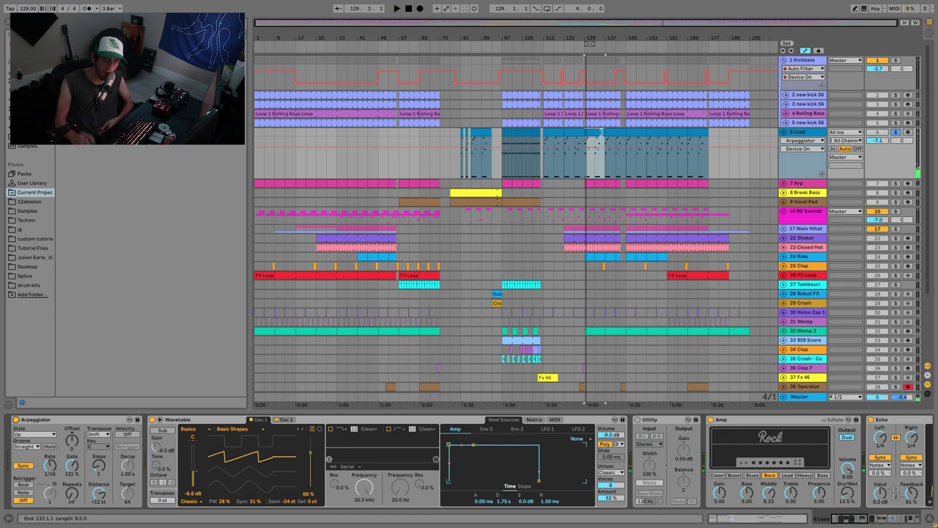
- Play the Lead clip at bar 129 with its notes displayed, and return to the Arpeggiator settings in its device chain
double_click(599, 132)
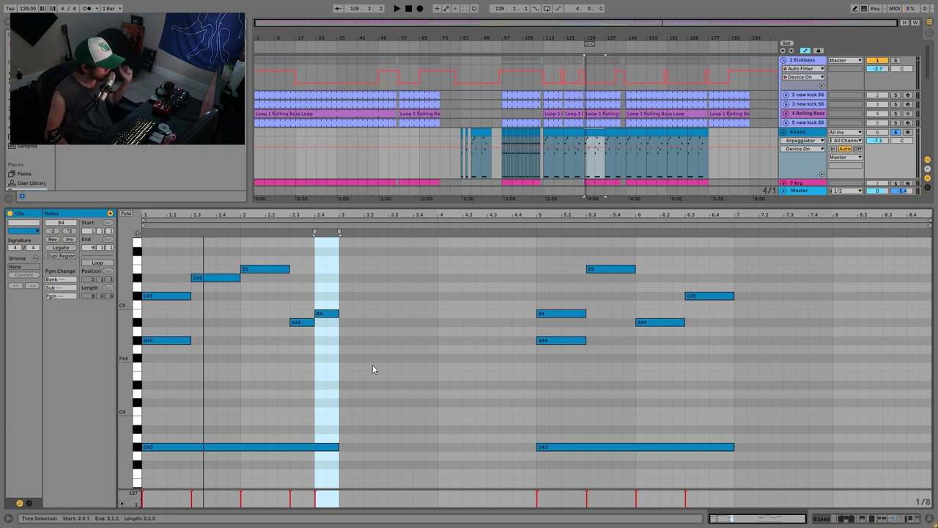
key("space")
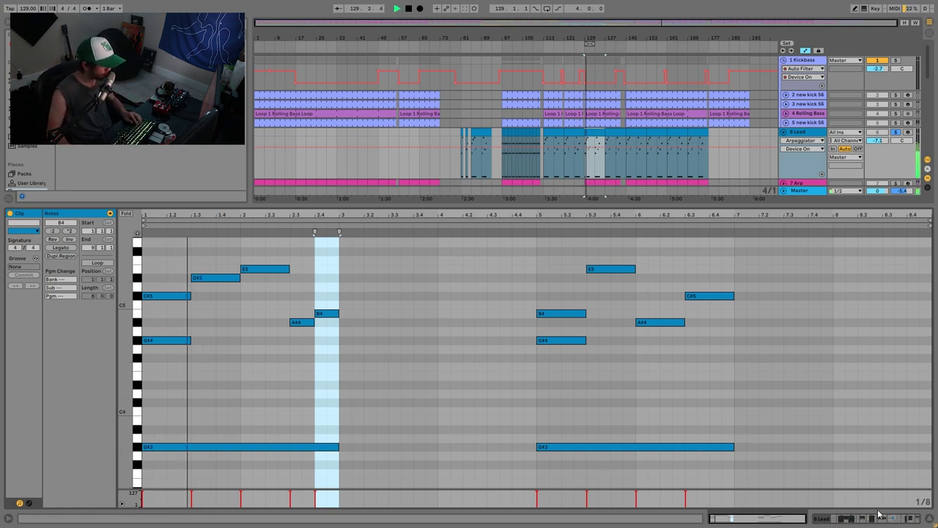
key("space")
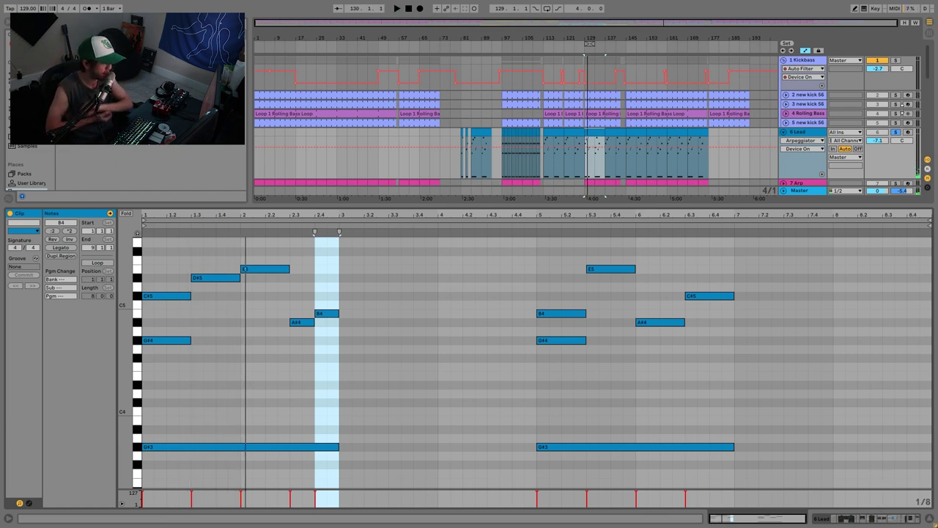
left_click(842, 519)
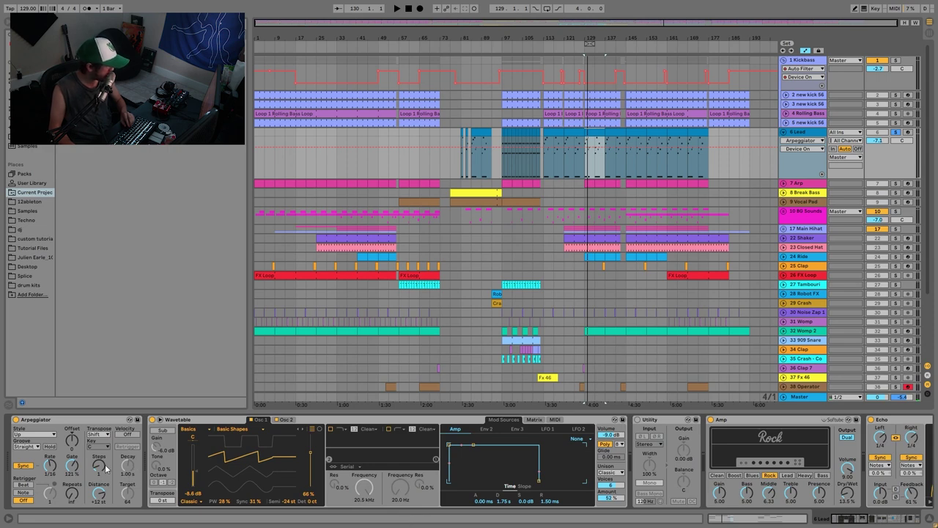
- Replay the Lead and examine the clip's opening G#3, G#4 and C#5 notes and the D#5 that follows over the held G#3
key("space")
scroll(572, 141, "down", 1)
double_click(593, 123)
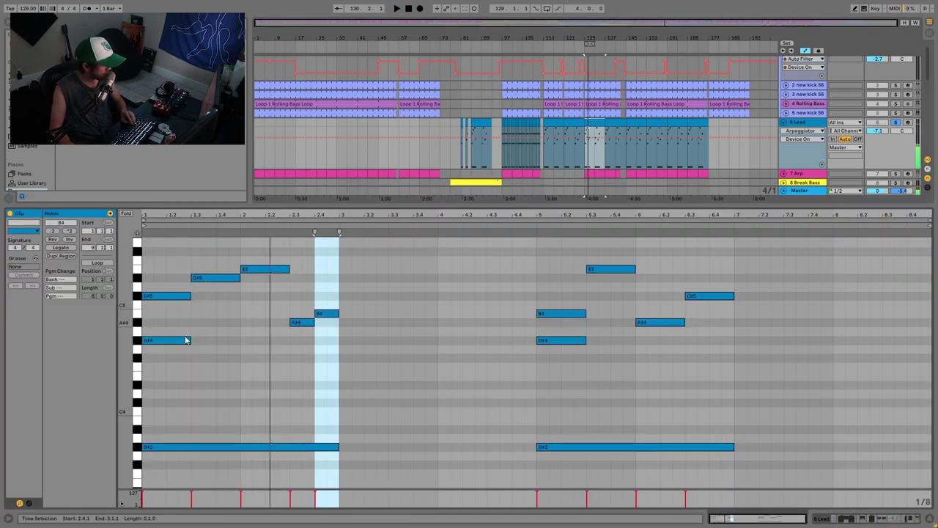
left_click_drag(156, 281, 144, 463)
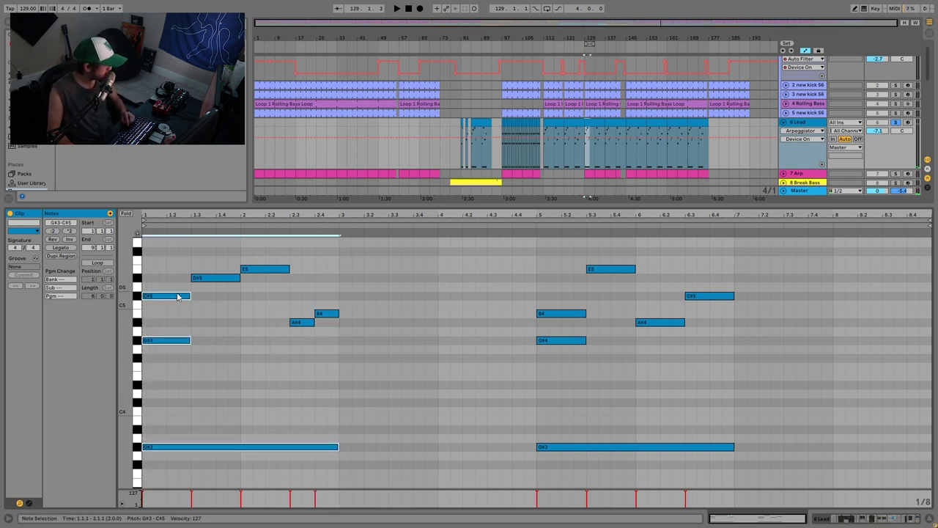
left_click(215, 280, "shift")
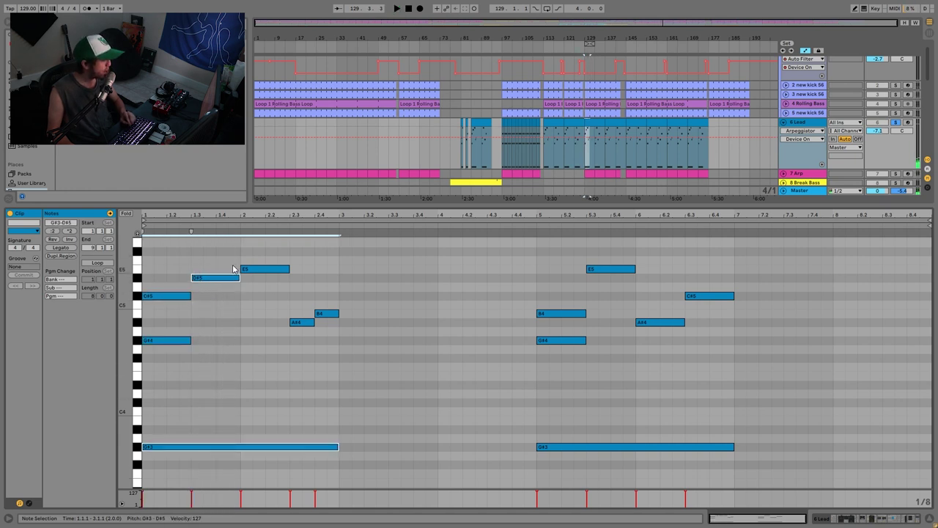
key("space")
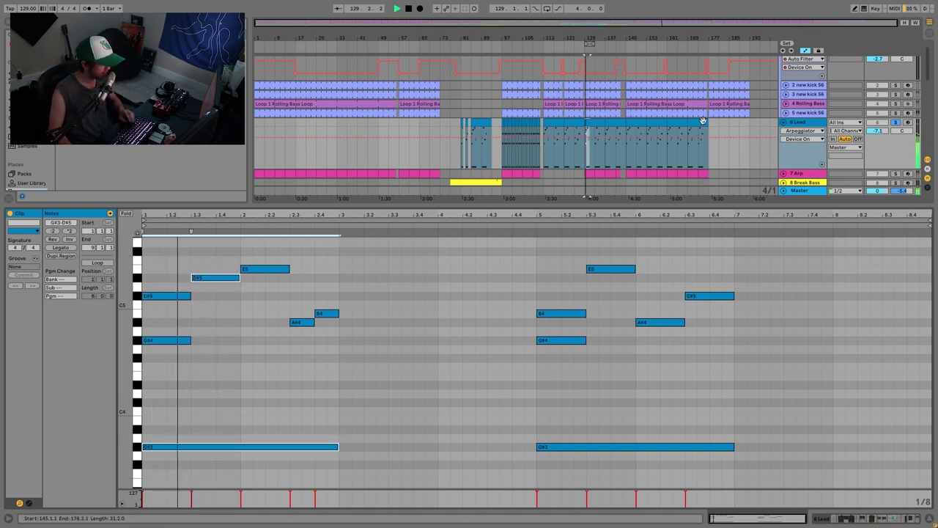
key("space")
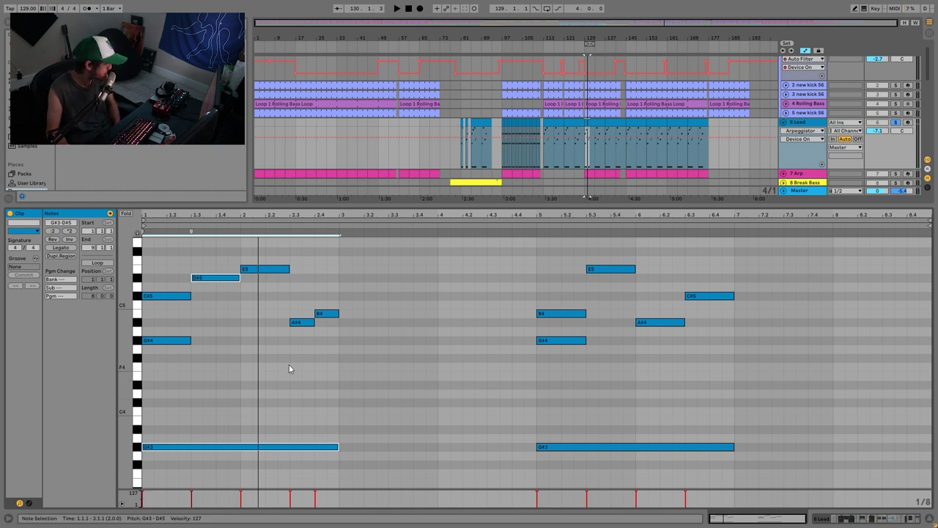
- Check the G#4, B4, C#5, D#5 and E5 notes one by one in the Lead clip's first phrase
left_click(148, 340)
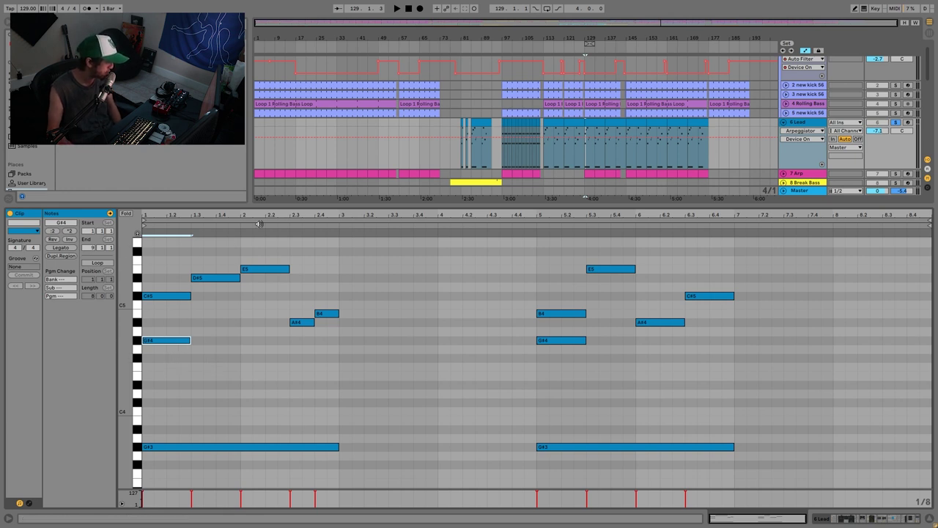
left_click(327, 314)
left_click(179, 296)
left_click(208, 285)
left_click(255, 264)
left_click(262, 271)
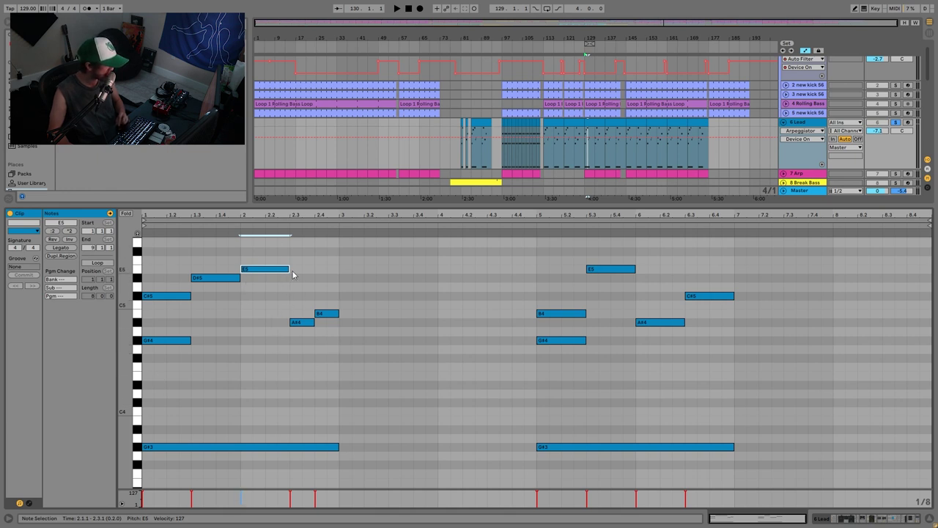
- Try a short F#5 note above the end of the first E5 in the Lead clip, and delete it
double_click(283, 251)
scroll(294, 279, "up", 3)
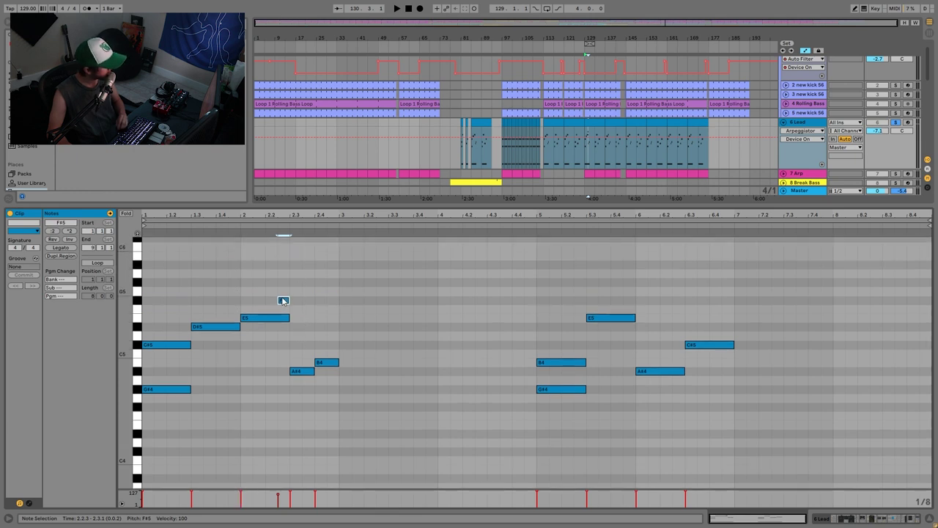
double_click(283, 299)
- Try the Lead clip's first A#4 note one octave higher, move it back down and replay the phrase from bar 129
left_click(307, 374)
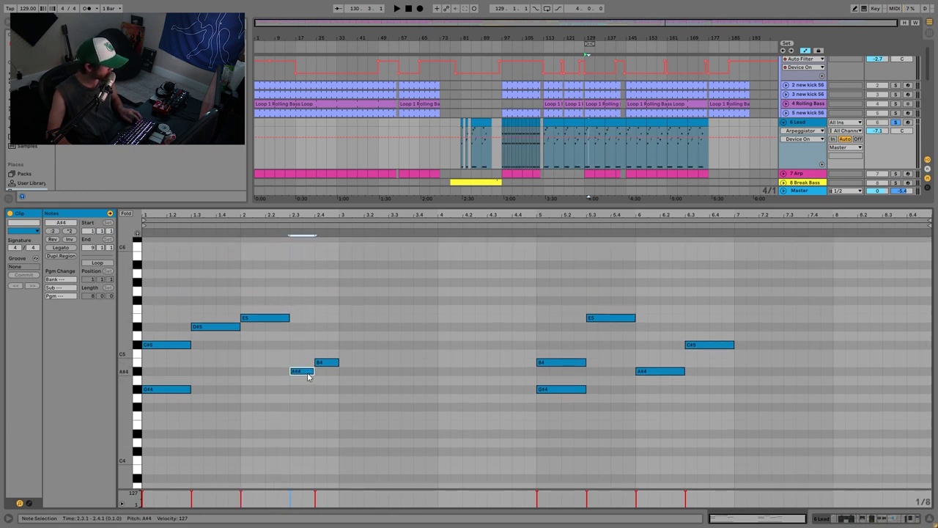
key("shift+Up")
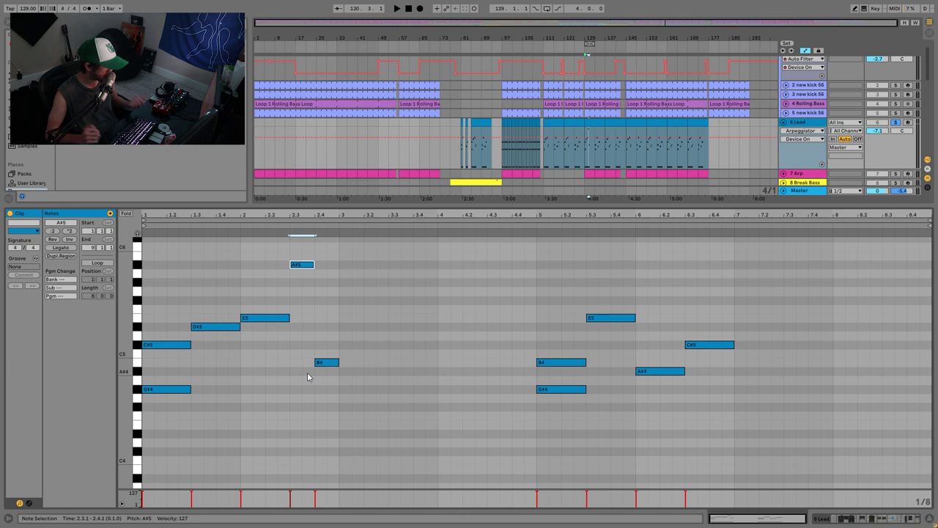
key("shift+Down")
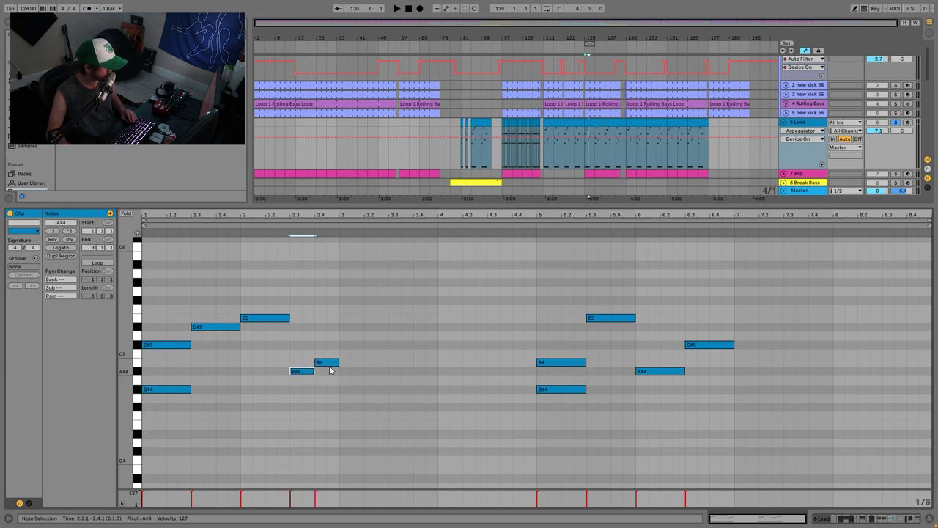
key("space")
key("space")
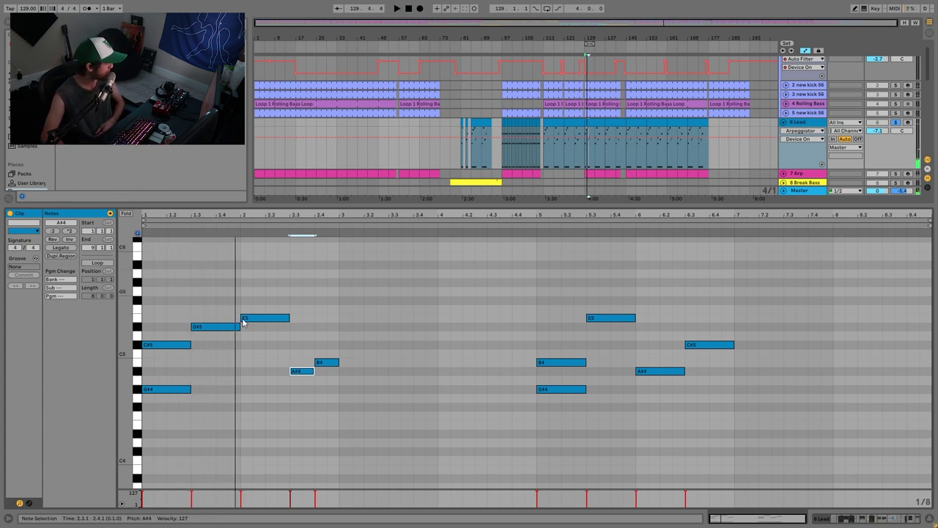
- Check the first phrase's A#4 and B4 and the second phrase's A#4 and C#5 in the Lead clip, and replay it from bar 129
mouse_move(298, 402)
left_mouse_down()
mouse_move(301, 351)
mouse_move(330, 335)
left_mouse_up()
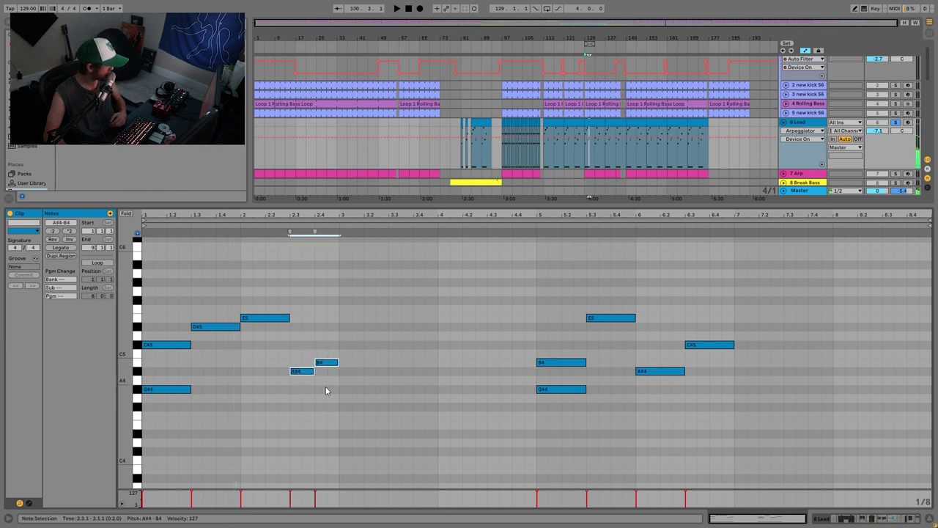
left_click(659, 370)
left_click(712, 344)
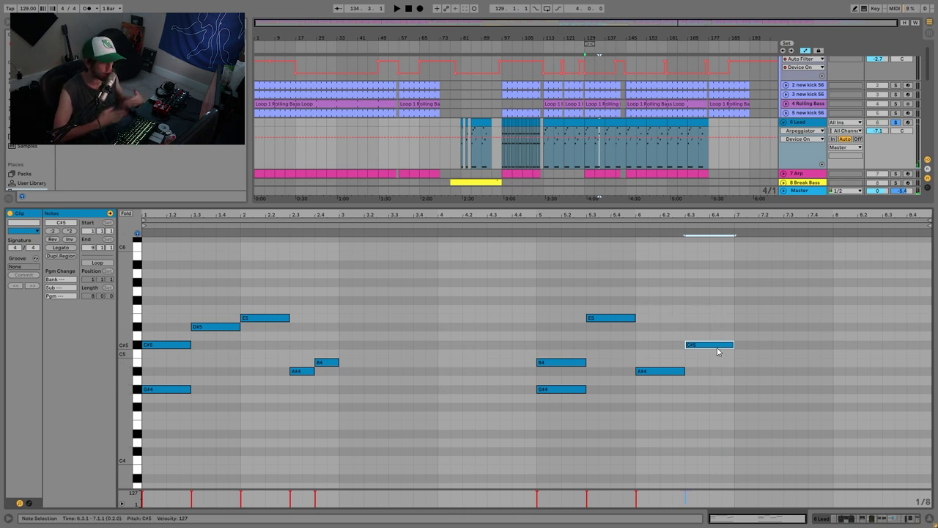
left_click(597, 123)
left_click_drag(711, 323, 708, 455)
key("space")
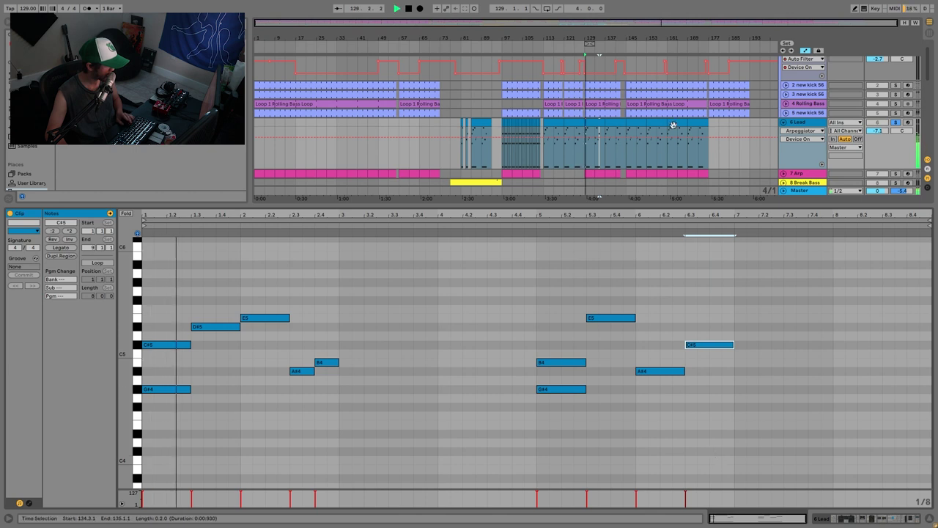
- Show the Lead's devices, compare Wavetable's Osc 2 and Osc 1 settings, and replay the Lead from bar 129
left_click(795, 122)
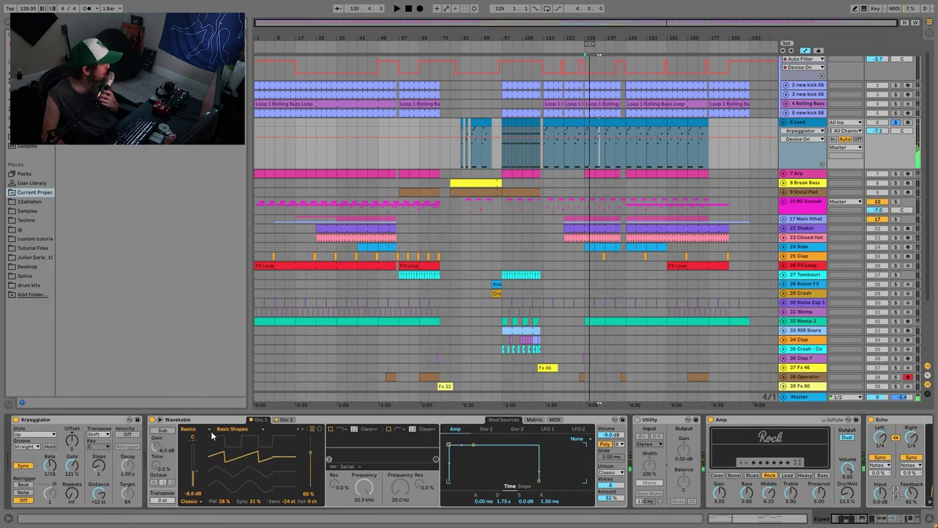
left_click(284, 420)
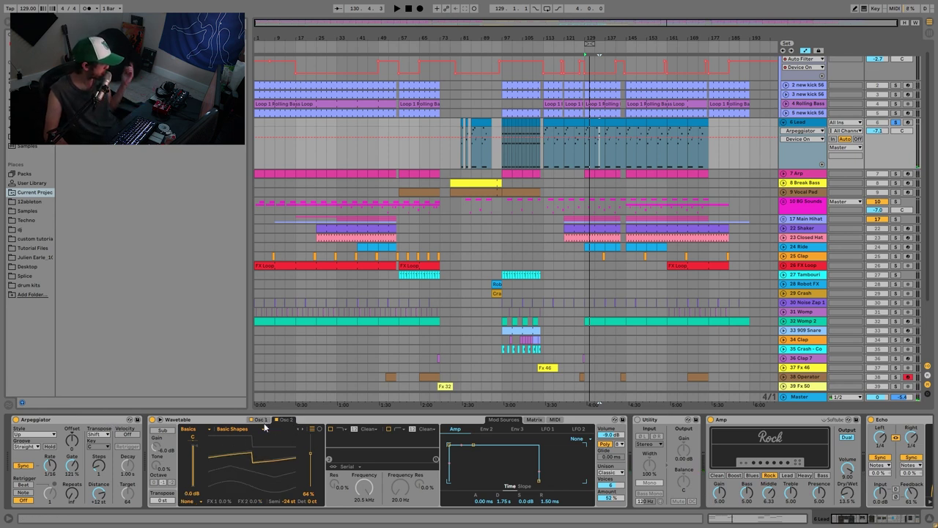
left_click(262, 420)
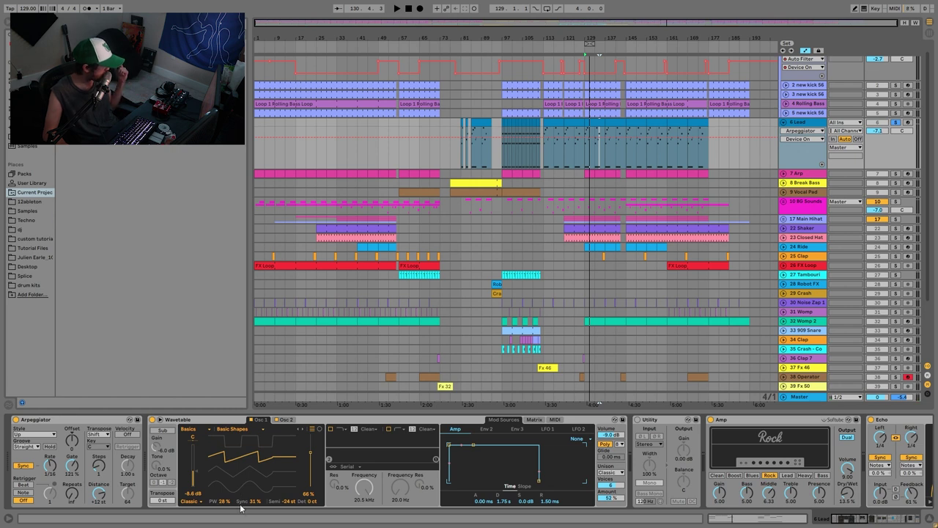
key("space")
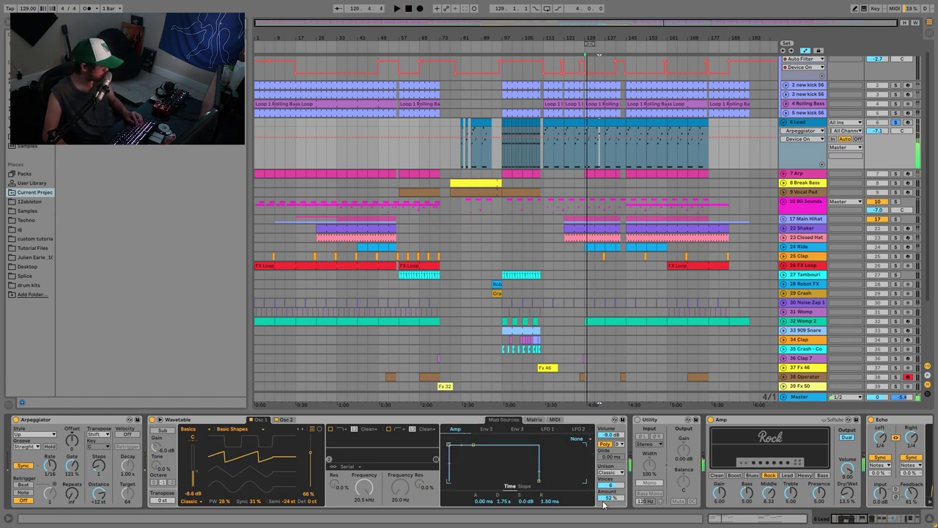
left_click(671, 421)
key("Delete")
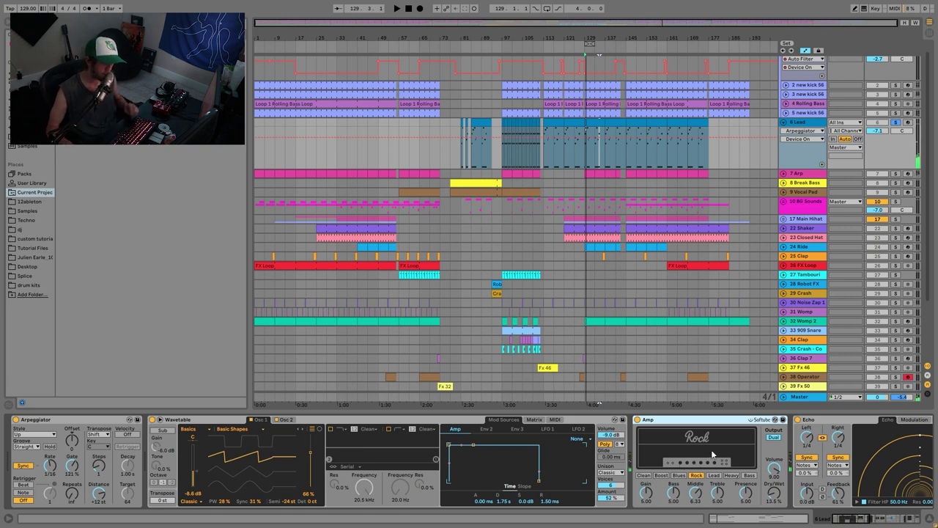
scroll(670, 475, "right", 5)
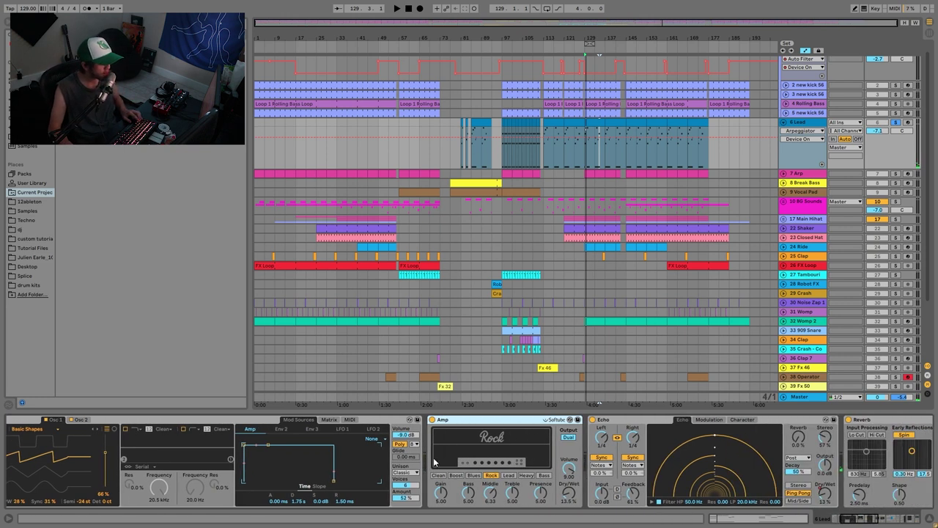
left_click(432, 419)
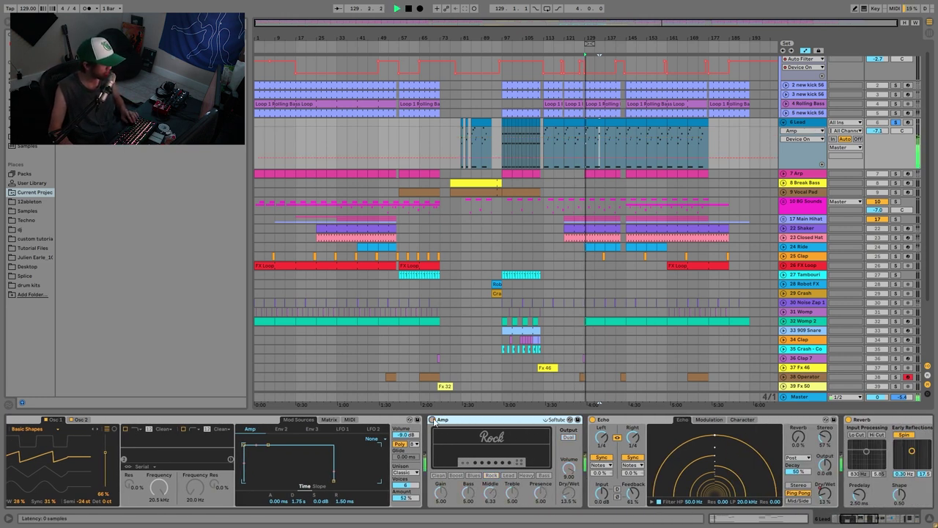
left_click(433, 419)
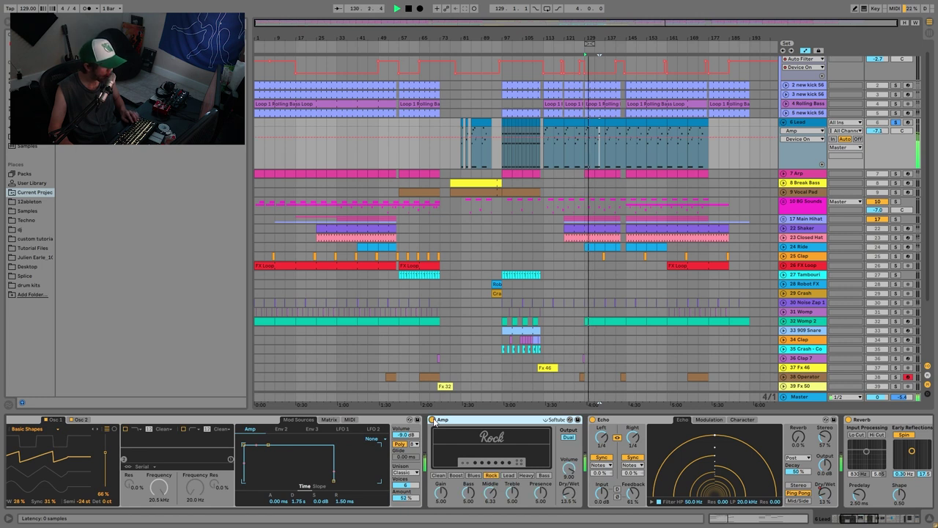
key("space")
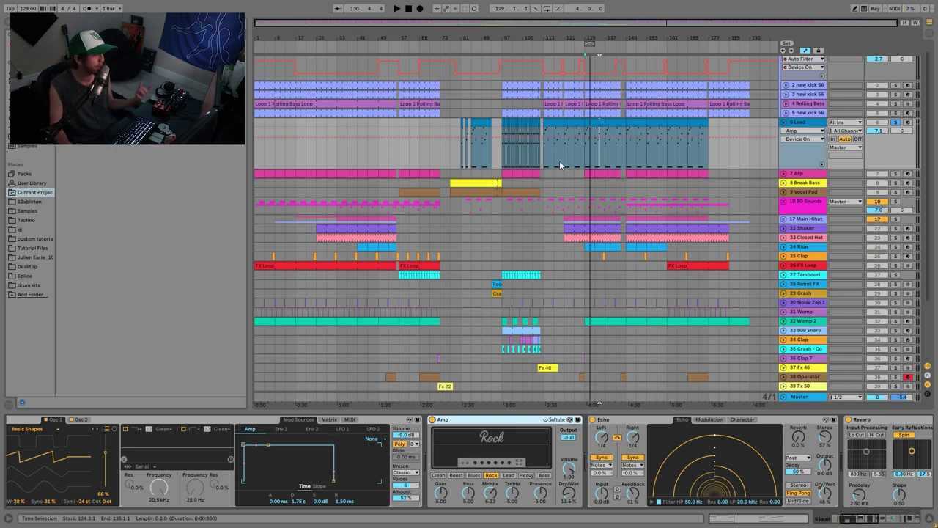
- Select the Lead clip starting at bar 129, show Amp's Dry/Wet automation and audition the clip
left_click(591, 124)
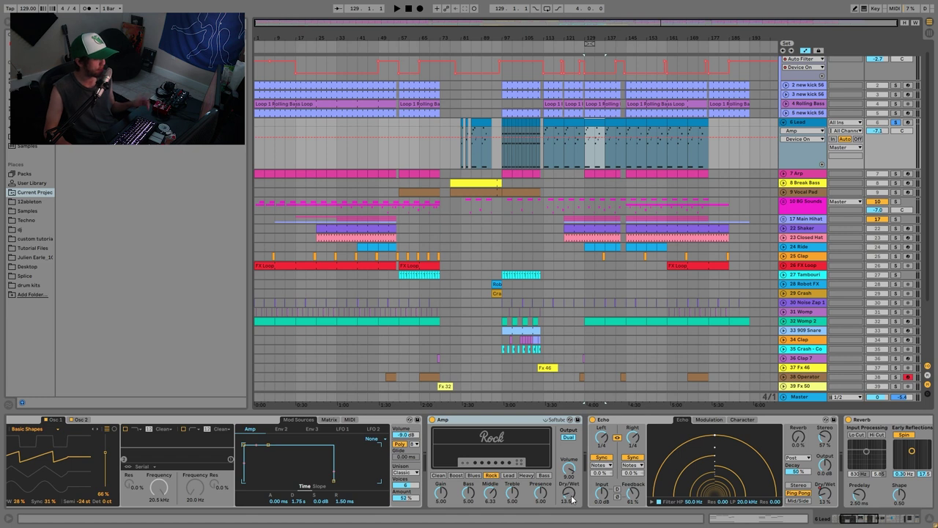
left_click_drag(570, 495, 572, 496)
key("space")
key("space")
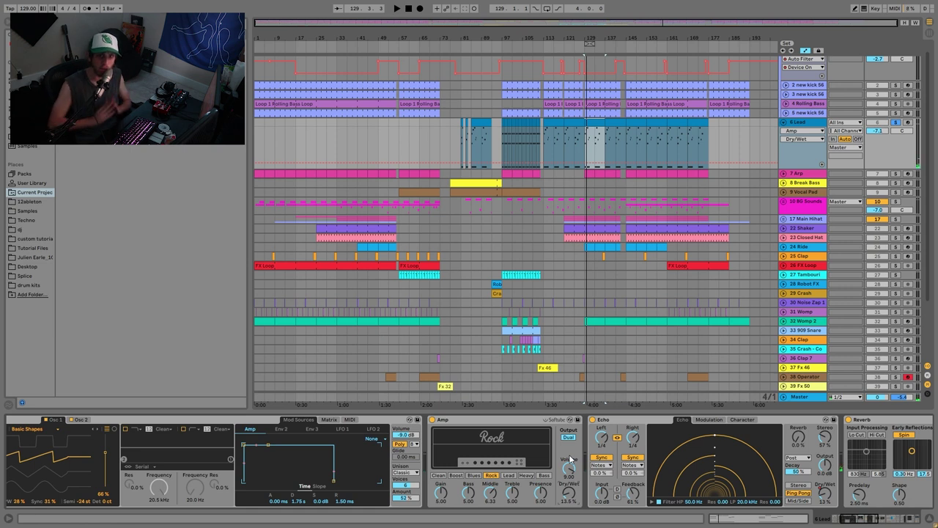
key("space")
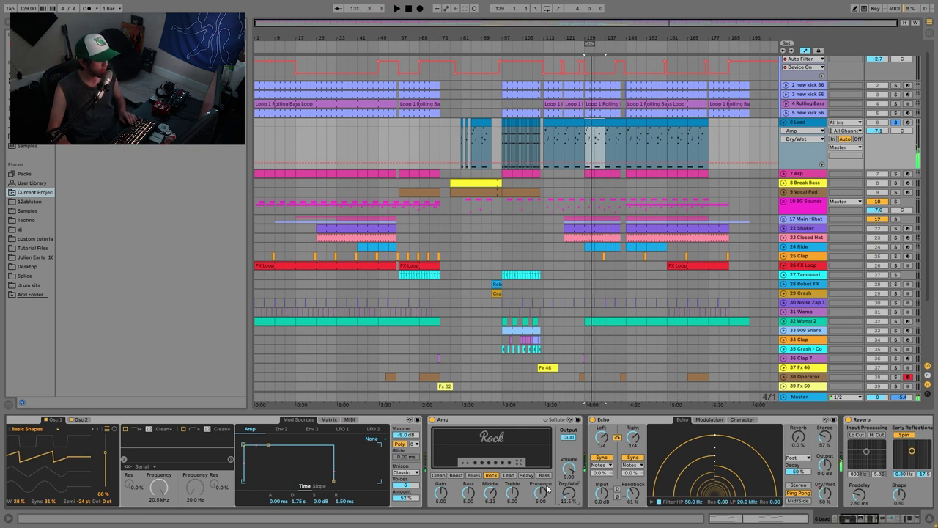
key("space")
- Hide the devices inside the width rack and show Echo's Dry/Wet automation on the Lead track
scroll(517, 449, "down", 2)
scroll(517, 449, "down", 2)
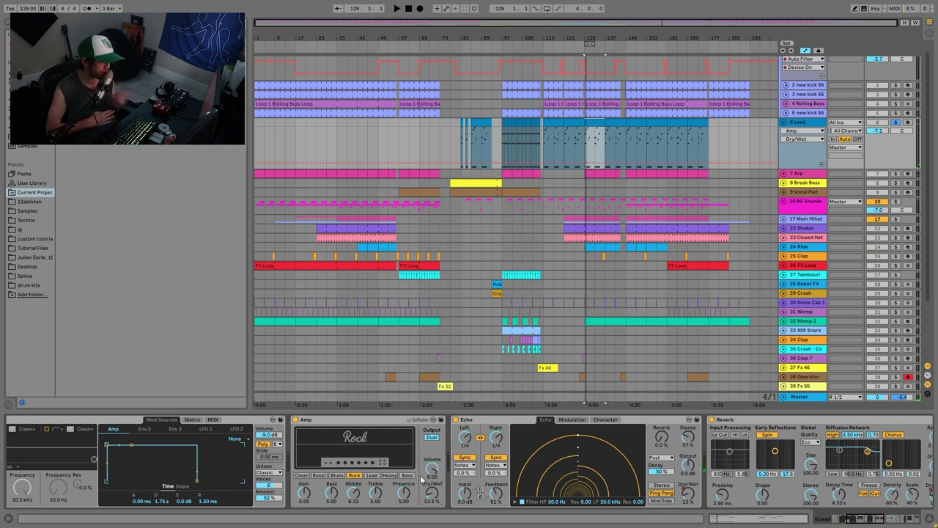
scroll(457, 503, "down", 6)
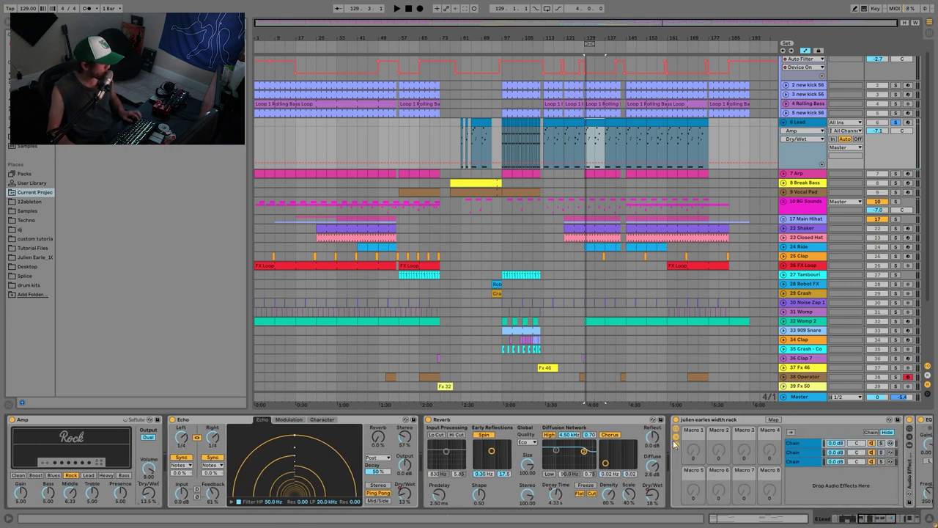
left_click(675, 444)
left_click(404, 493)
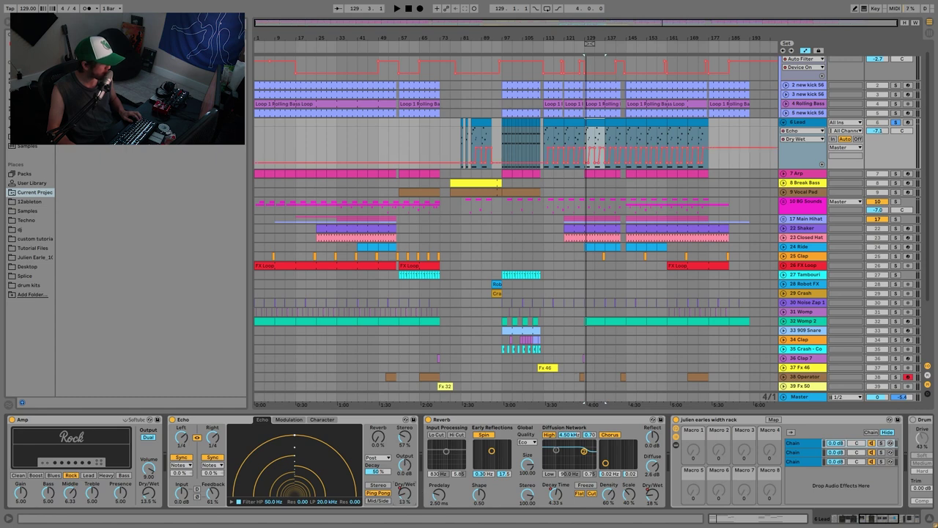
- Audition the Echo Dry/Wet automation ramps on the Lead from around bar 114
left_click(547, 135)
left_click_drag(547, 38, 552, 151)
left_click(557, 139)
key("space")
key("space")
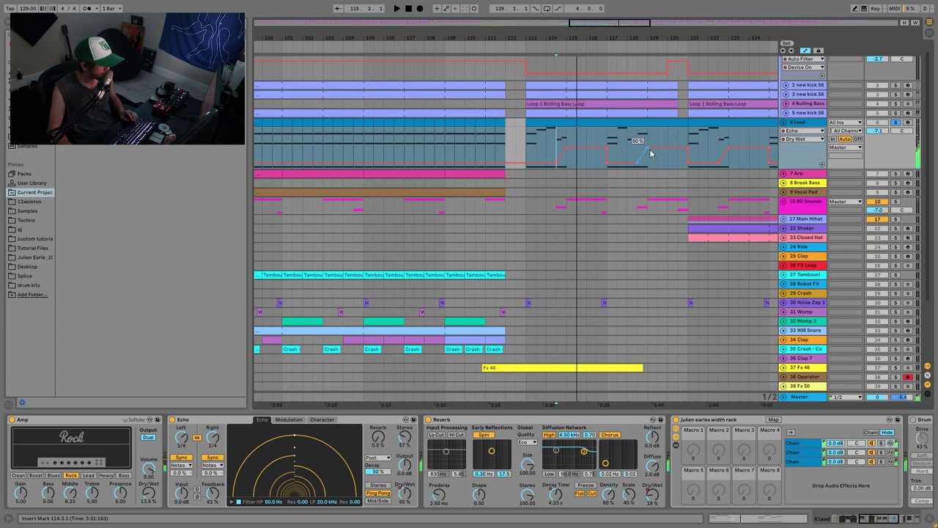
key("space")
key("space")
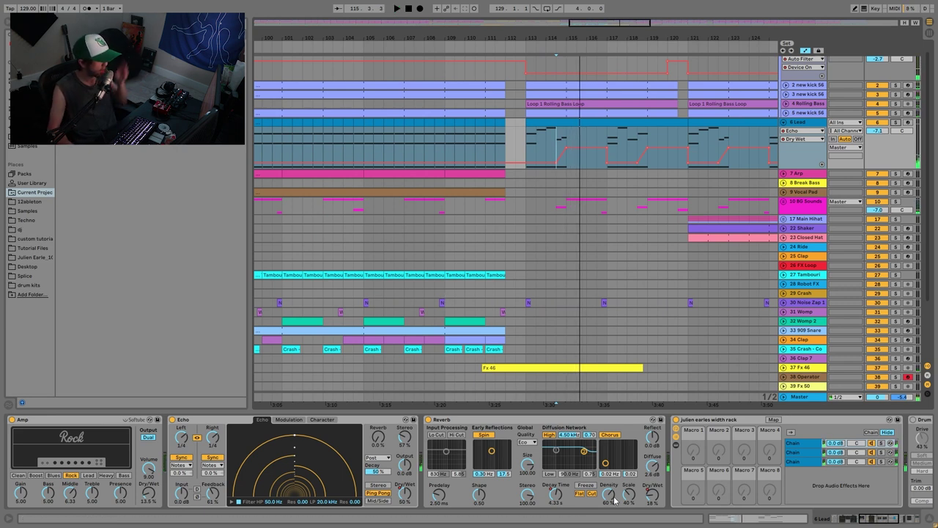
- Show the Lead's Reverb Dry/Wet and Decay Time automation while playing the full mix from bar 107 into the drop
left_click(528, 460)
left_click_drag(489, 40, 490, 16)
left_click(445, 140)
key("space")
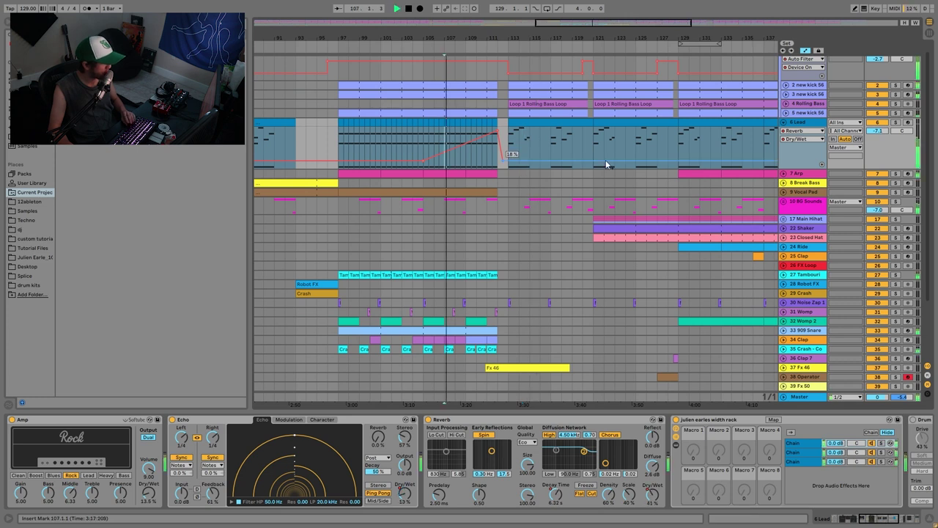
left_click(554, 493)
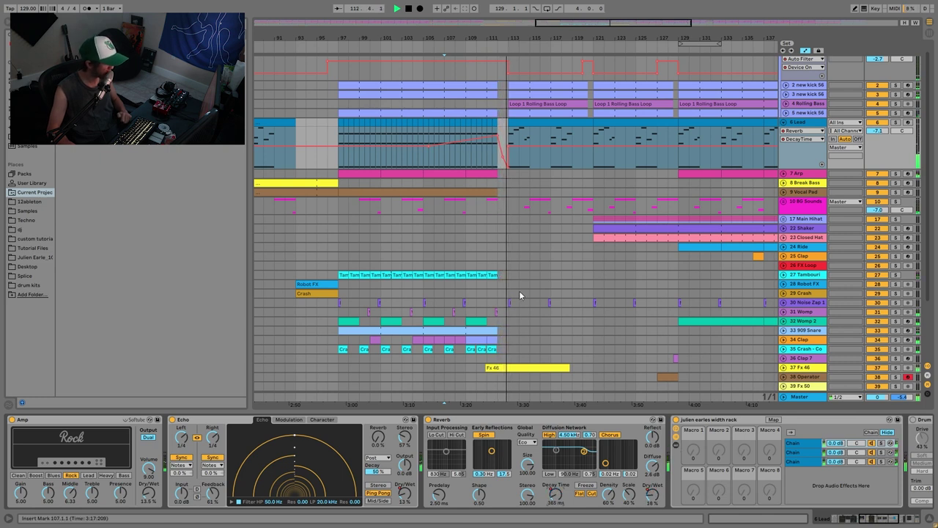
key("space")
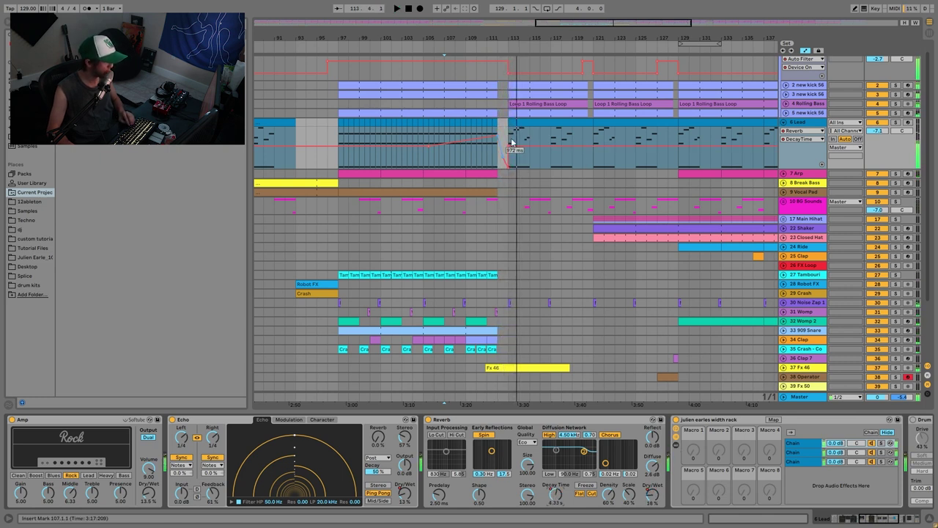
- Inspect the first two chains of the width rack, including the nested Audio Effect Rack, and hide the chain devices again
scroll(665, 471, "right", 5)
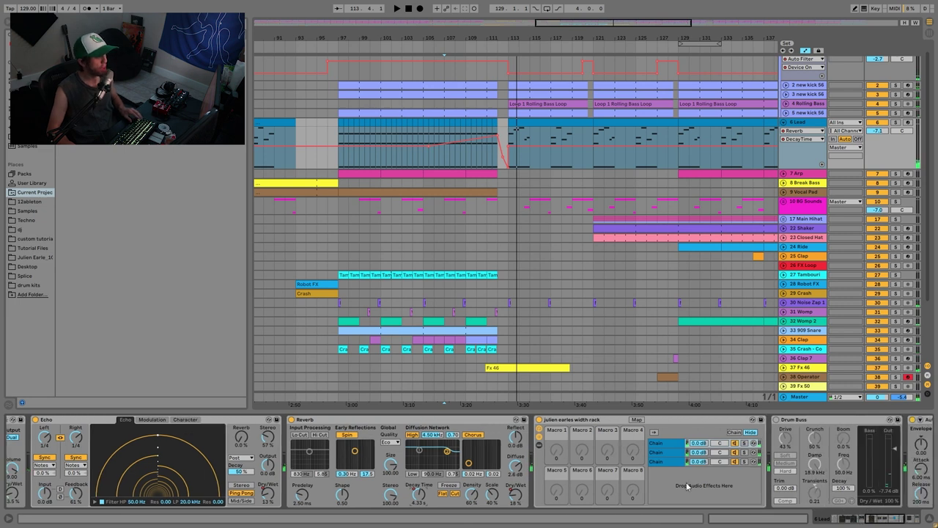
scroll(597, 471, "right", 4)
scroll(597, 471, "right", 3)
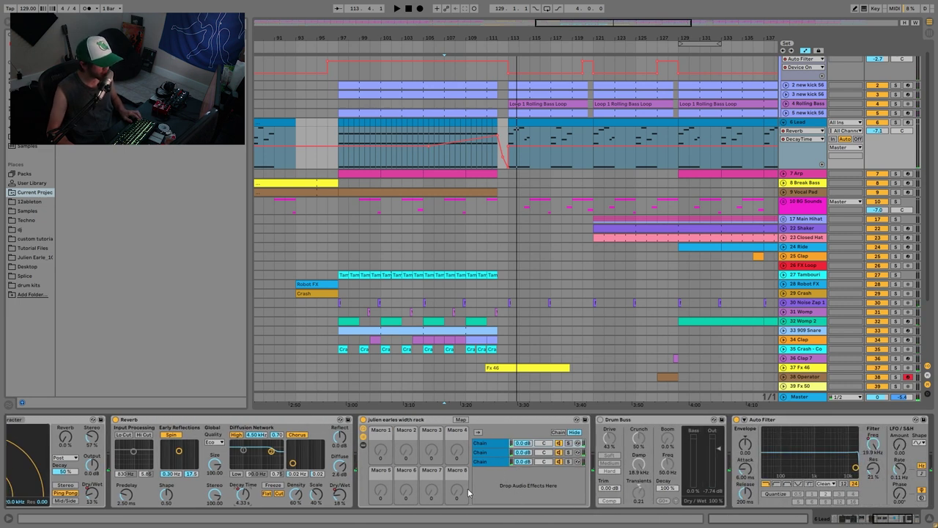
left_click(499, 445)
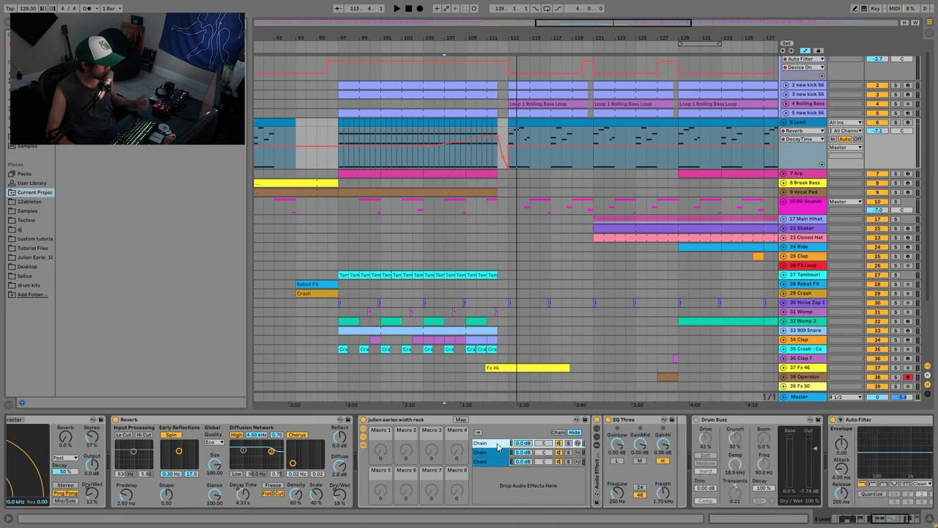
double_click(595, 459)
left_click(619, 453)
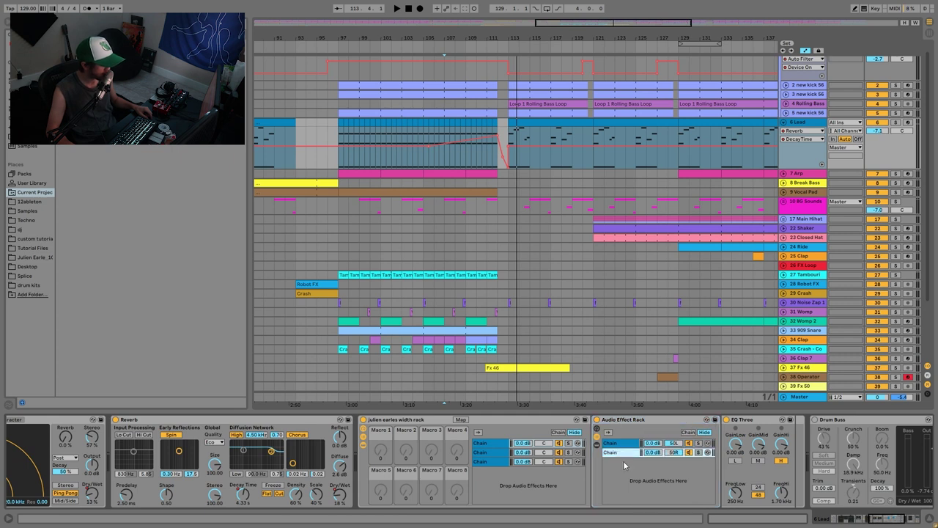
left_click(493, 453)
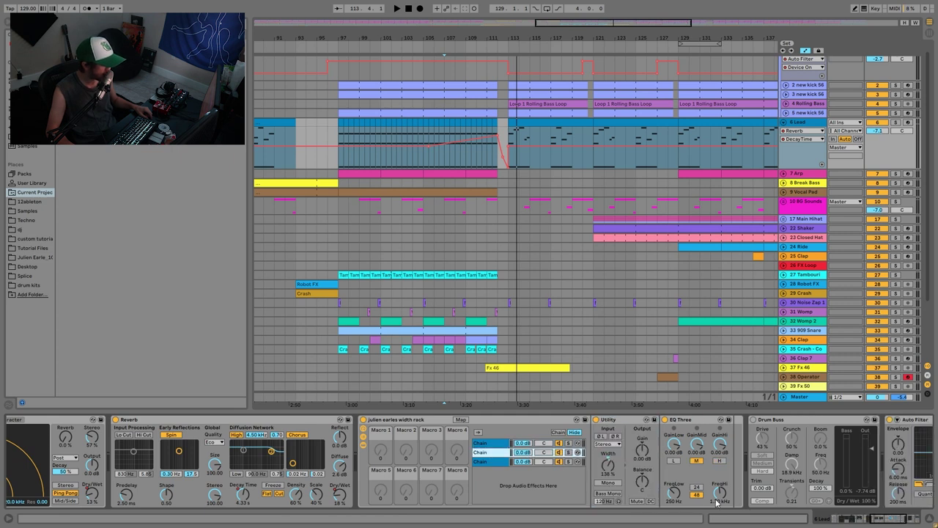
left_click(363, 447)
scroll(649, 443, "right", 1)
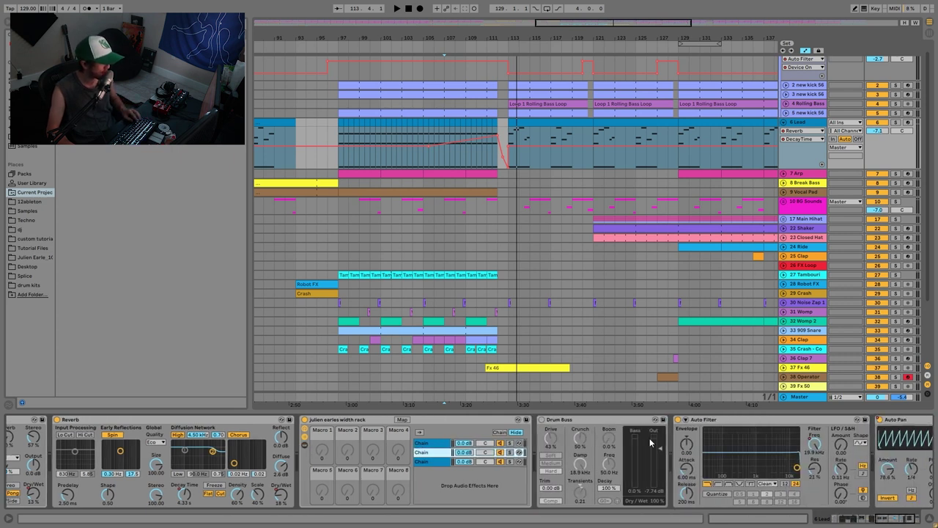
left_click(602, 422)
key("Delete")
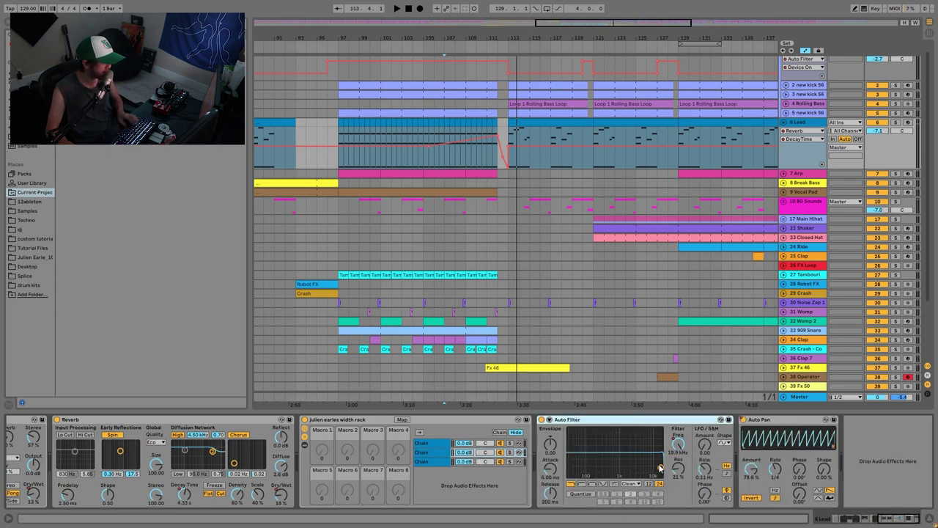
left_click(681, 444)
left_click_drag(478, 38, 534, 10)
- Audition the Lead's Auto Filter Frequency automation from bar 85, and select the Lead section starting at bar 165
key("space")
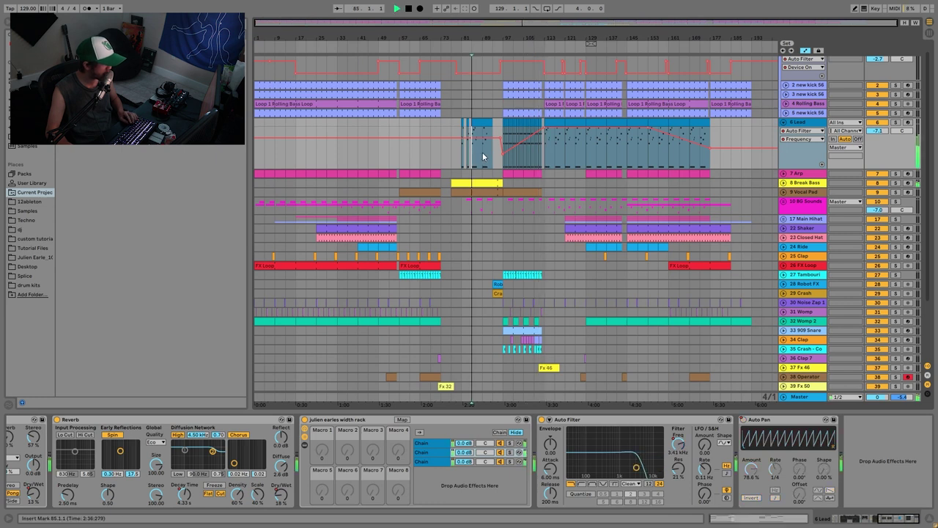
key("space")
key("space")
key("space")
left_click_drag(678, 150, 705, 152)
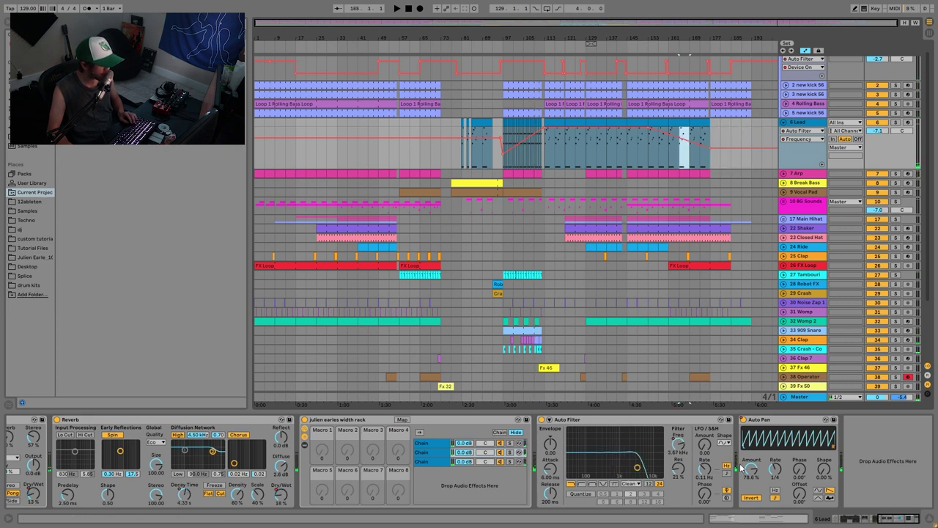
- Show Auto Pan's Device On automation on the Lead, and solo Kickbass and Lead together to audition them from bar 137
right_click(740, 419)
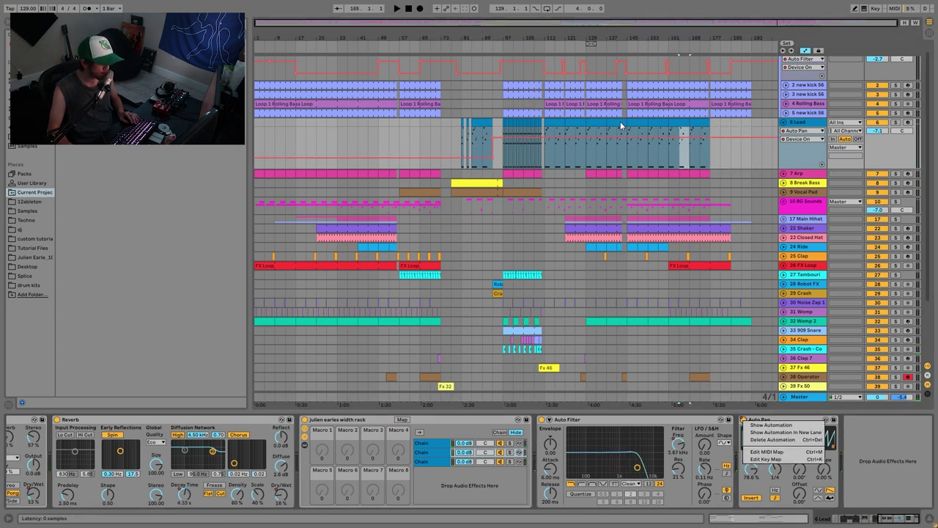
left_click(621, 125)
scroll(883, 73, "up", 1)
left_click(896, 60)
left_click(895, 132)
key("space")
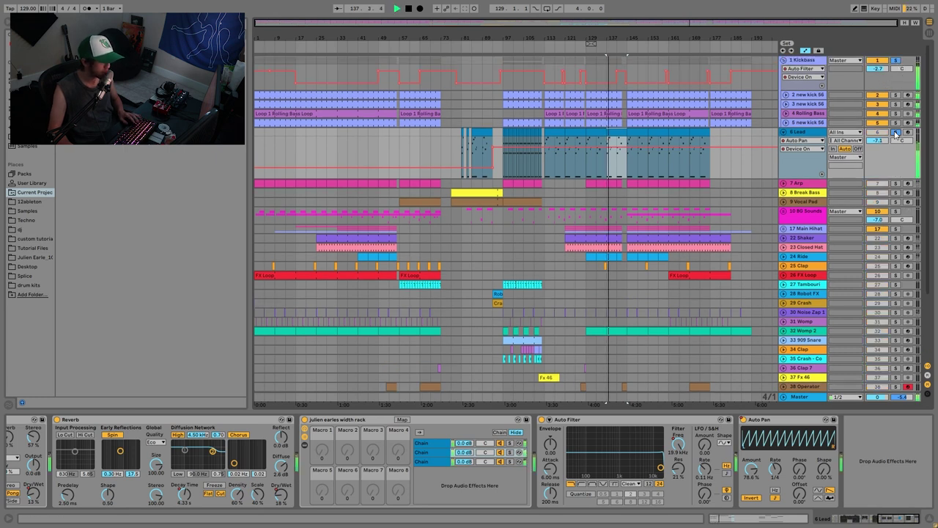
key("space")
- Solo the Arp alone and open its MIDI clip at bar 133 to audition the pattern with its notes in view
left_click(895, 184)
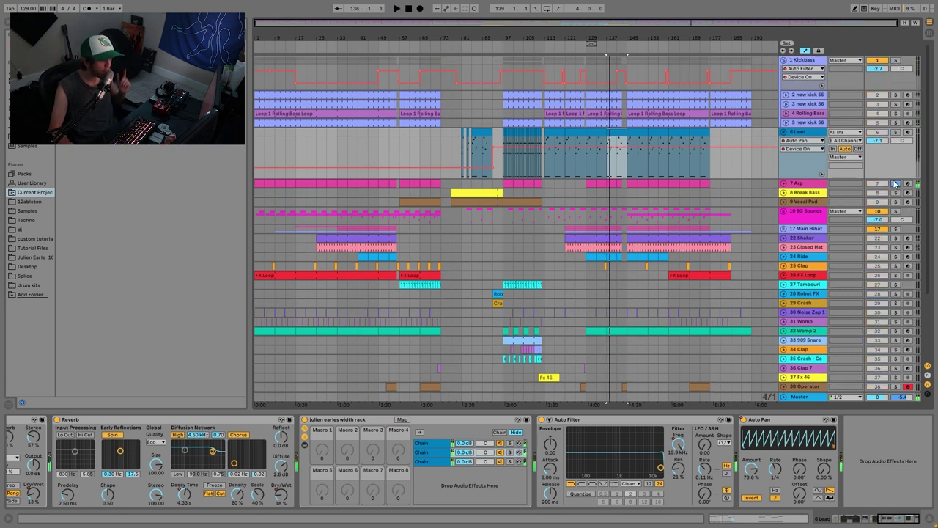
double_click(601, 183)
key("space")
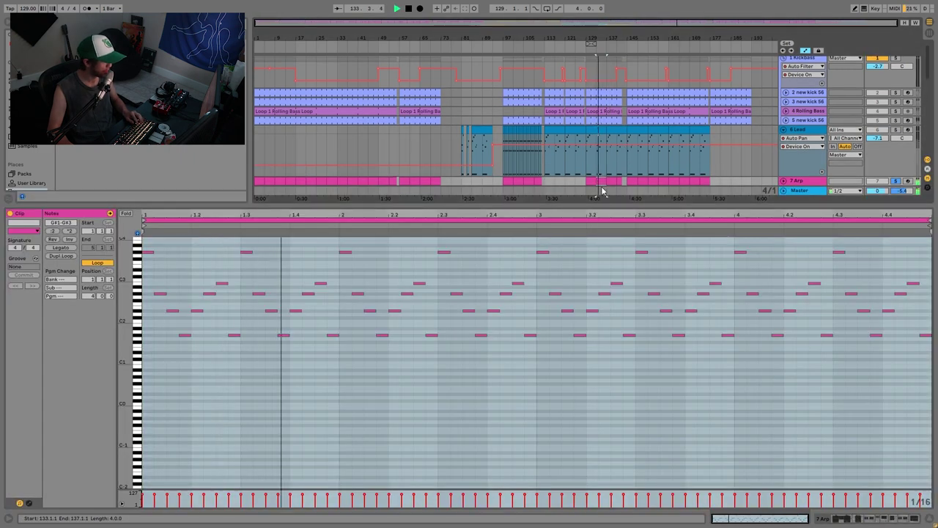
left_click(126, 213)
key("space")
left_click(126, 213)
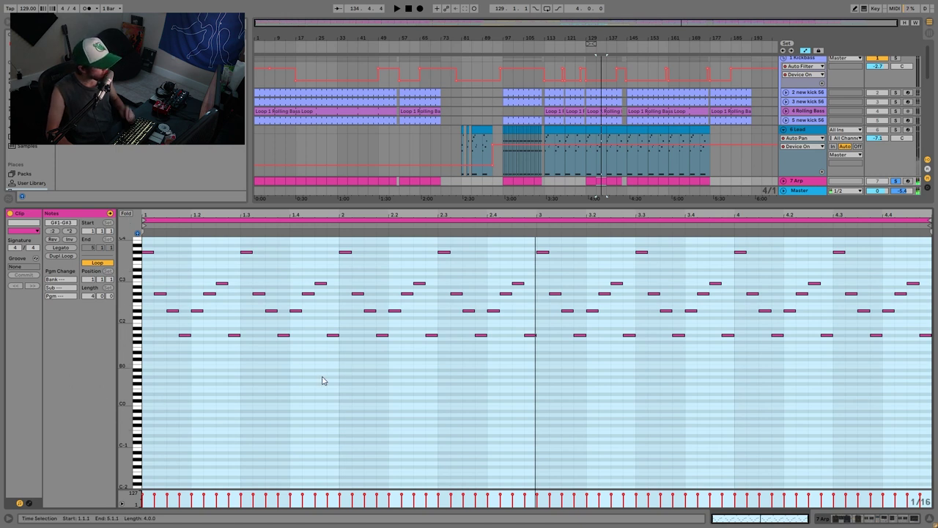
- Select the Arp's opening notes up to 1.3.1 and audition individual notes of the phrase one by one
left_click_drag(146, 245, 233, 365)
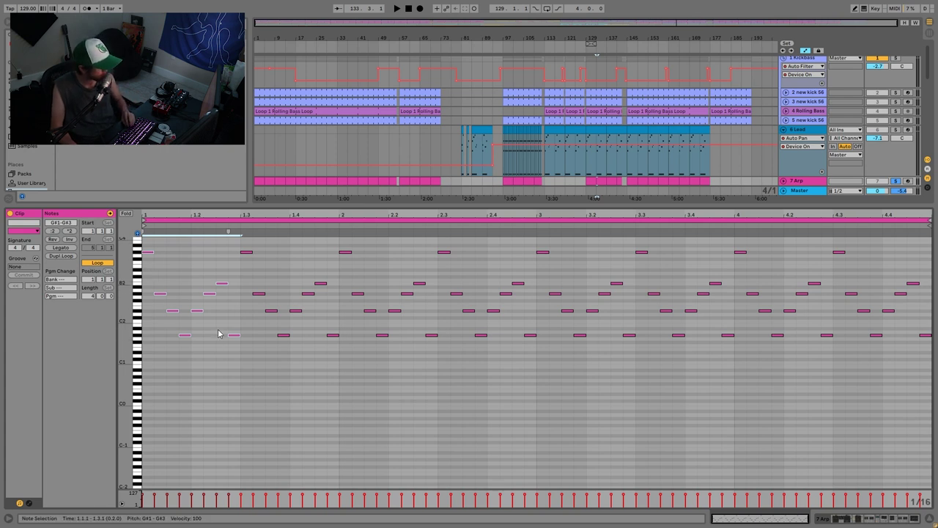
left_click_drag(128, 306, 133, 315)
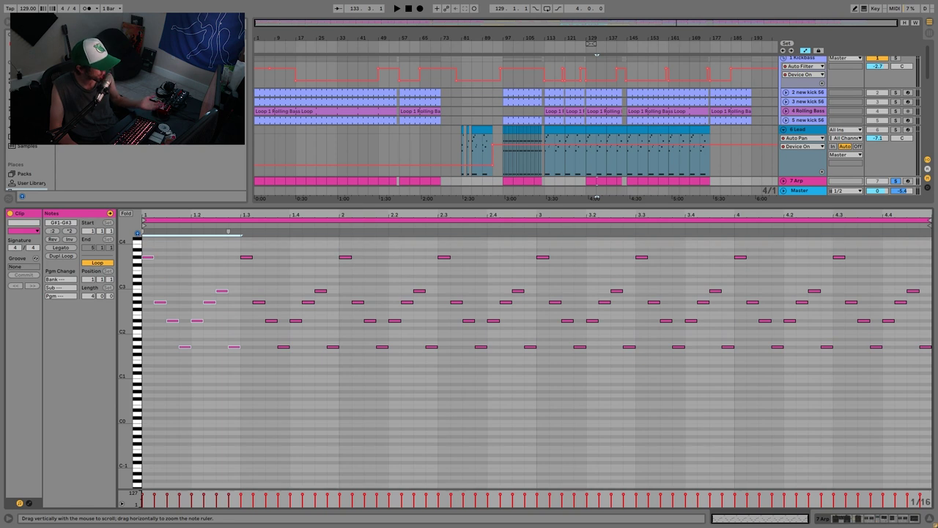
left_click_drag(147, 256, 159, 307)
left_click(168, 320)
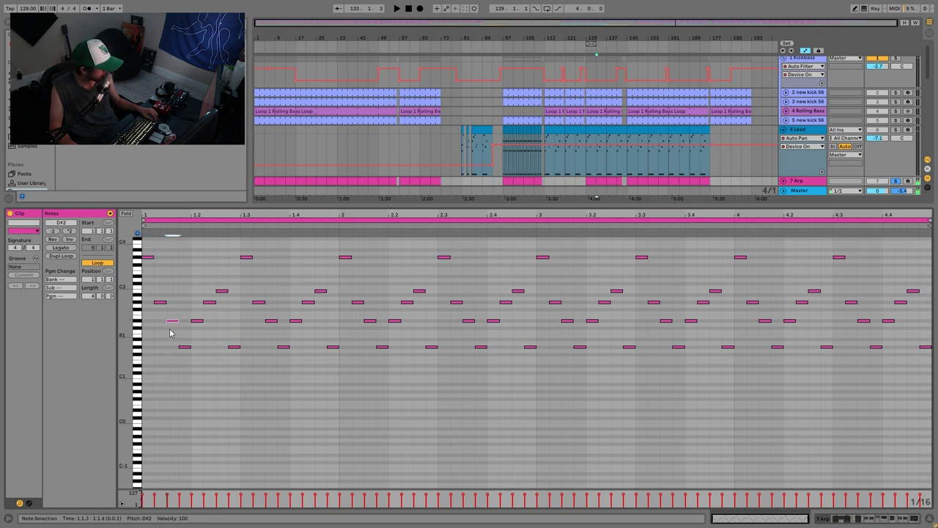
left_click(184, 347)
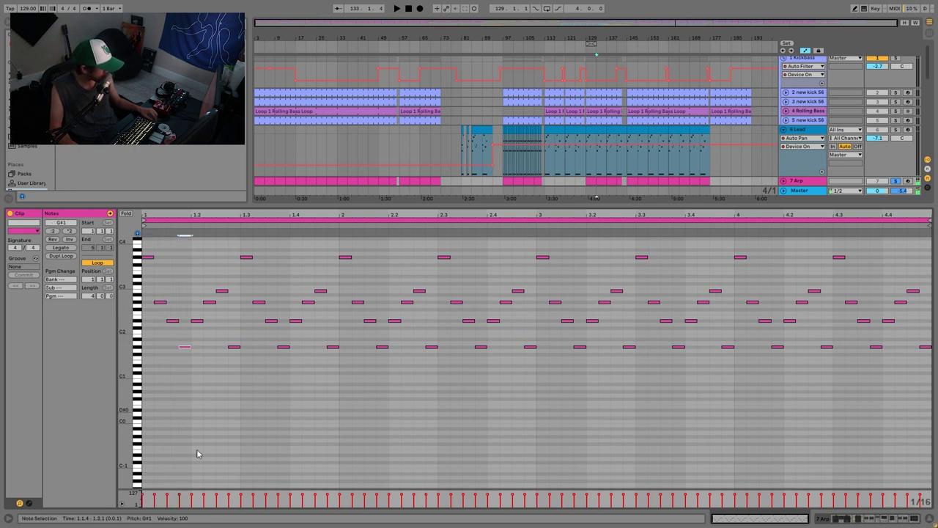
left_click(210, 302)
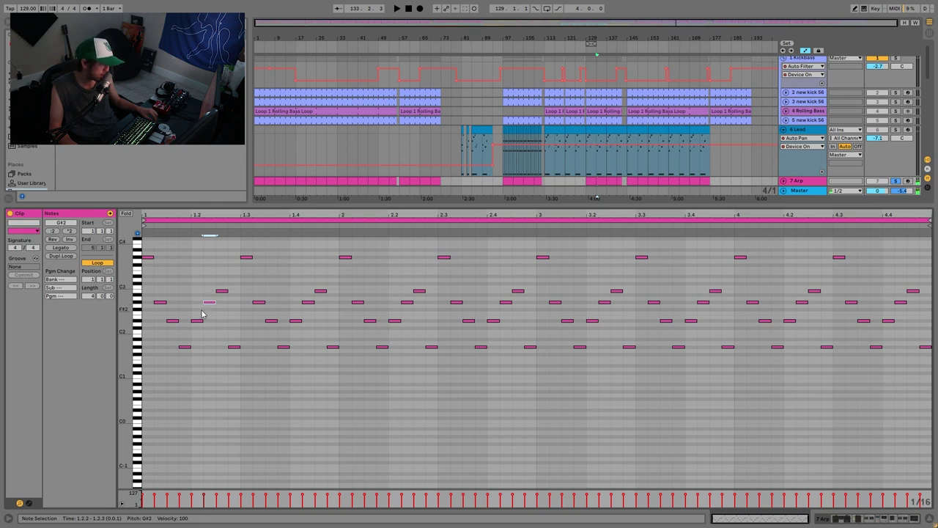
left_click(221, 291)
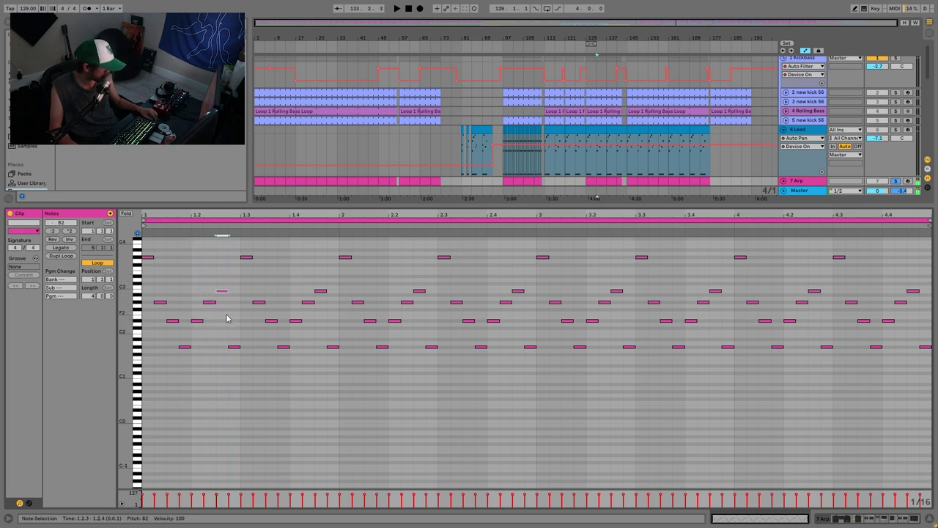
left_click(234, 346)
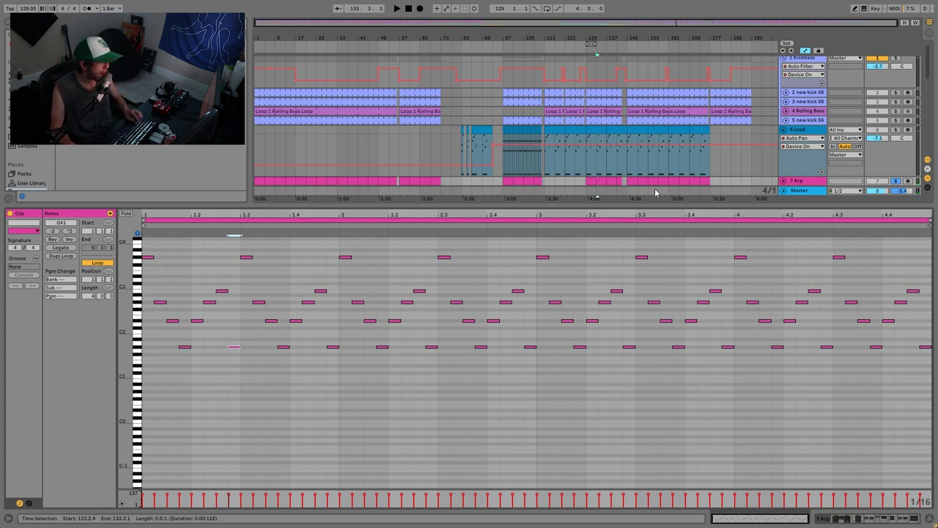
- Open the Arp clip at bar 153, select its B2 note at 1.2.3 and audition the clip
key("ctrl+a")
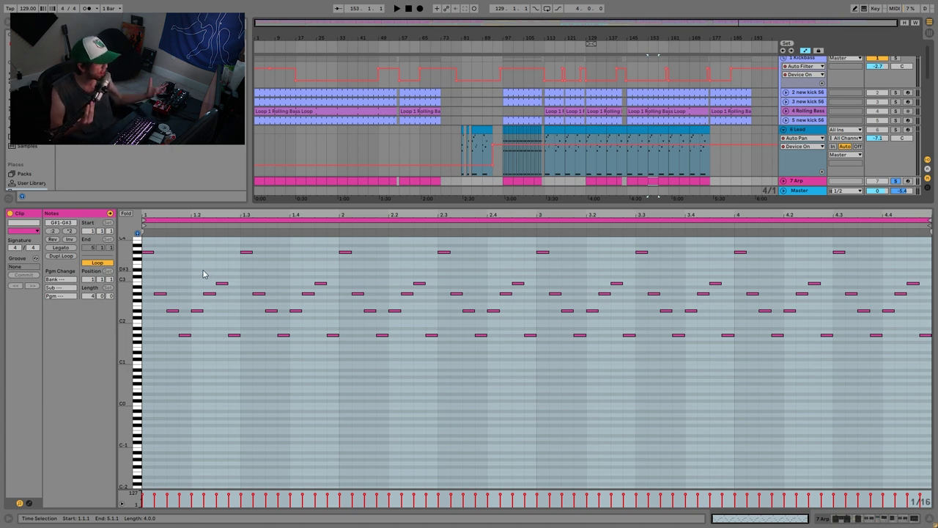
left_click(222, 283)
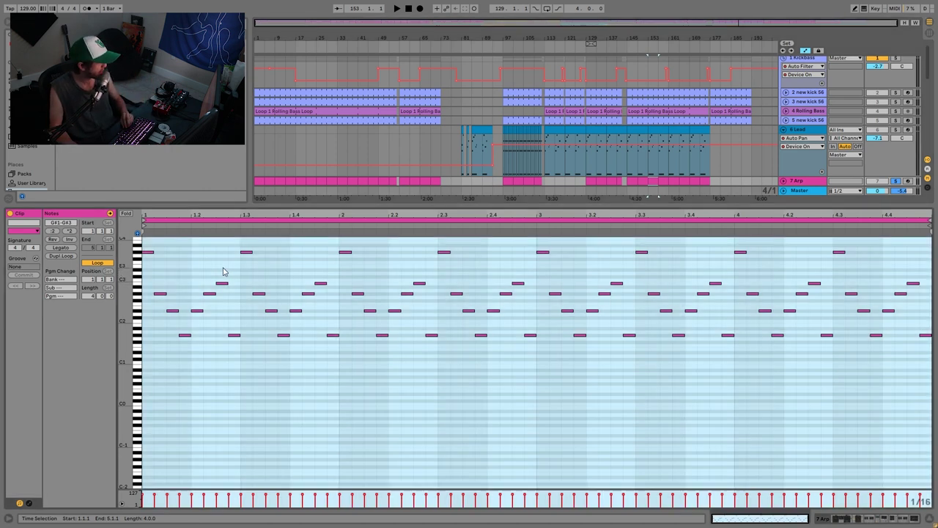
key("space")
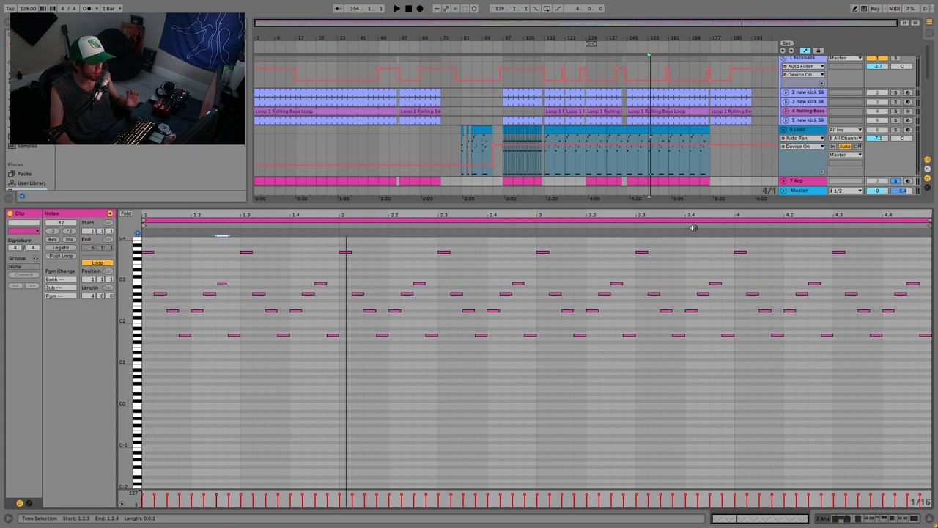
- Open the Arp clip at bar 41 and audition its opening bars twice
left_click(359, 183)
key("space")
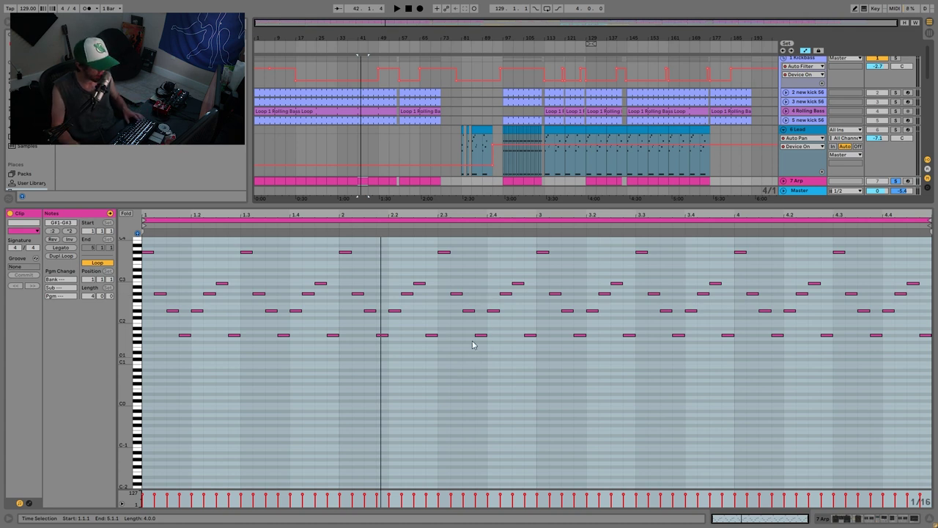
key("space")
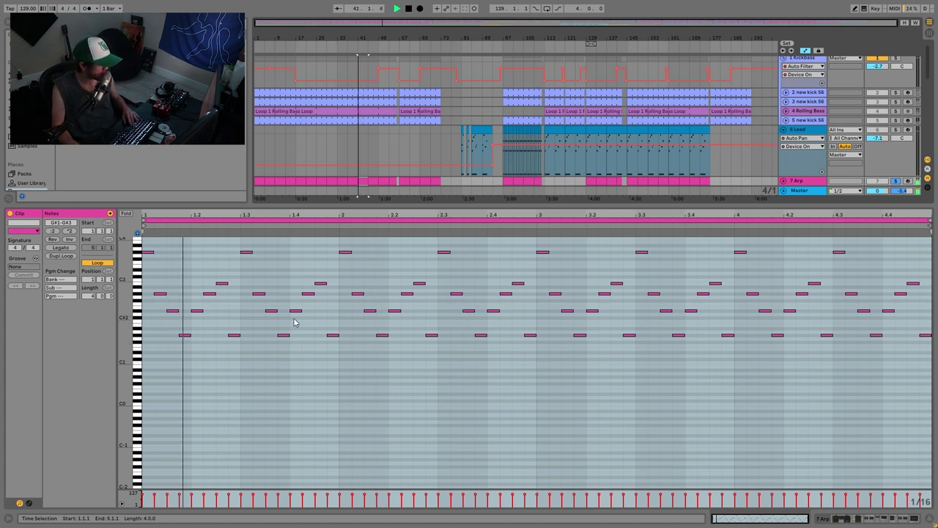
key("space")
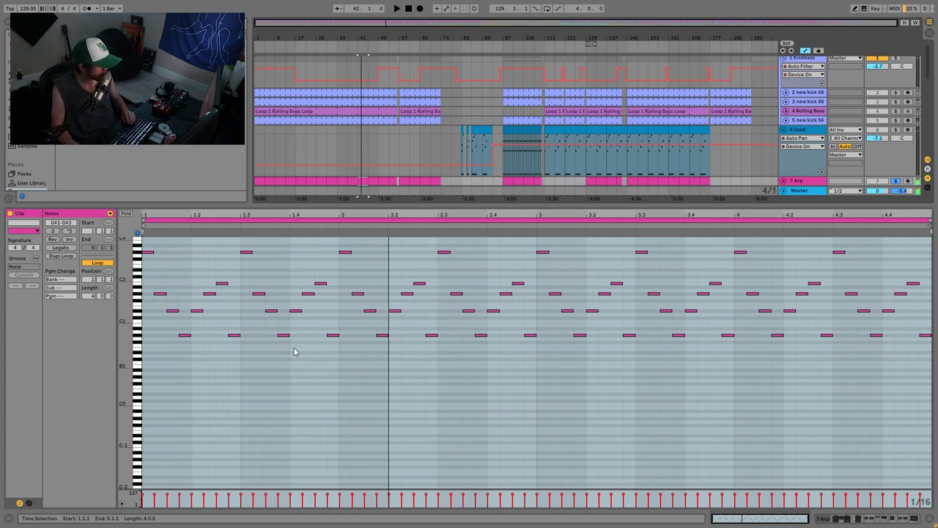
- Inspect the Arp's Wavetable oscillator 2, Filter 1 Freq automation, modulation matrix and amp envelope
left_click(797, 181)
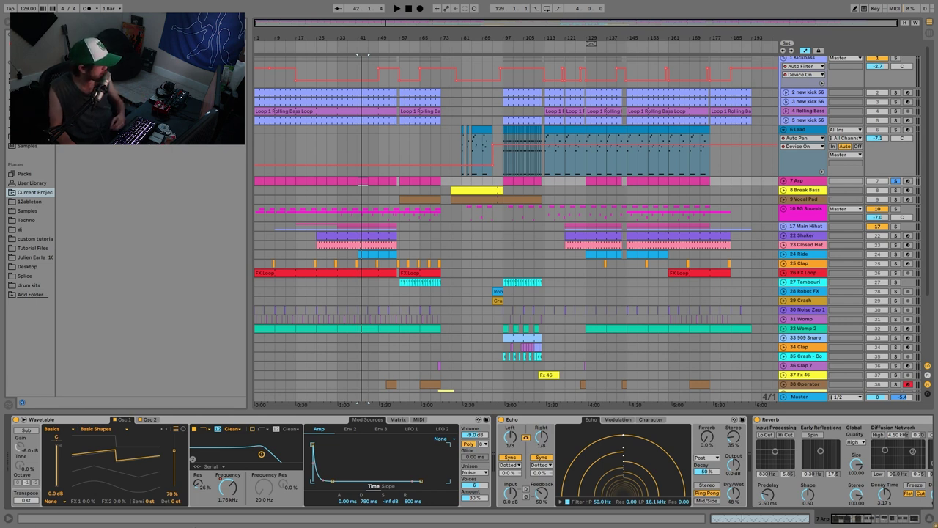
left_click(149, 420)
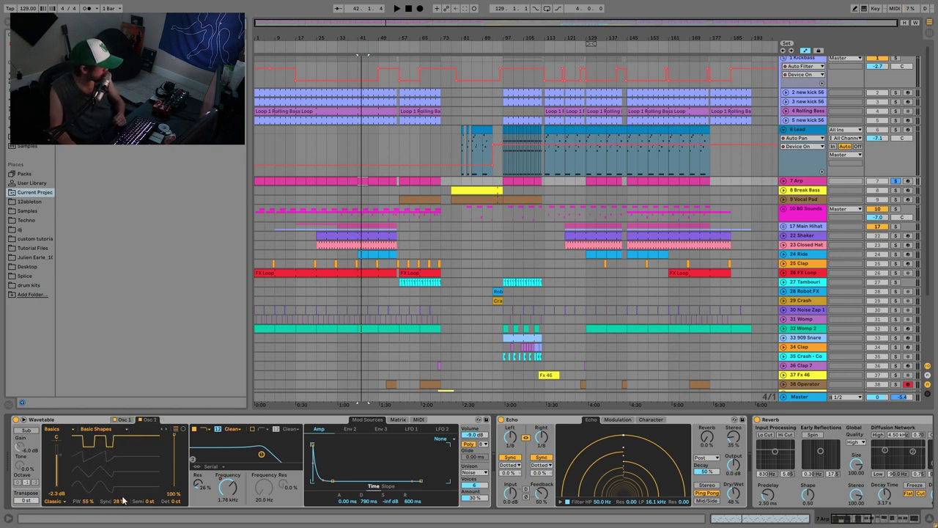
right_click(233, 489)
left_click(267, 432)
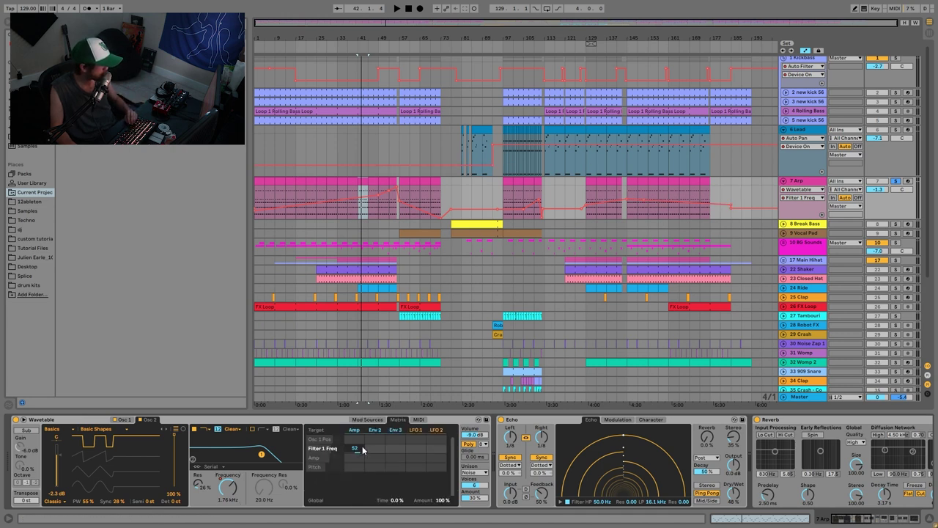
left_click(357, 429)
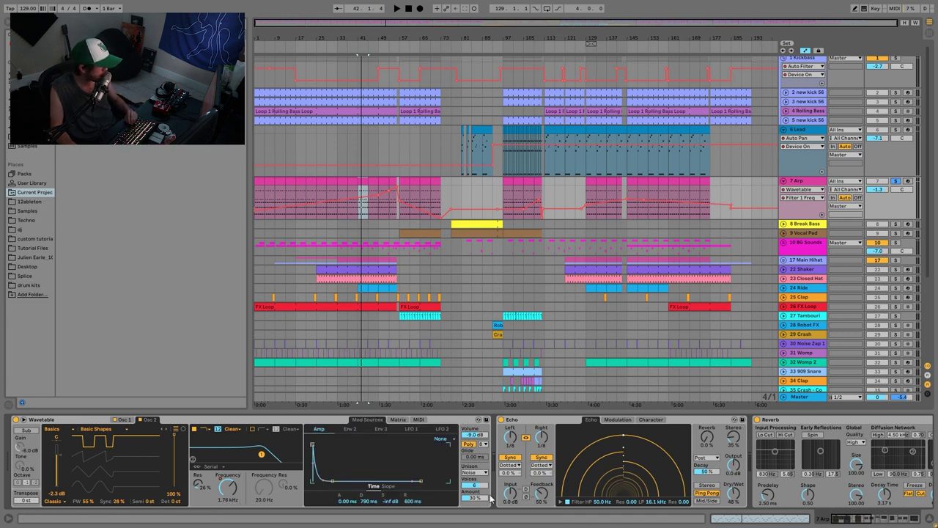
- Review the Arp's effects up to Auto Filter, show its Frequency automation and audition the Arp from bar 1
scroll(489, 488, "right", 10)
scroll(429, 460, "right", 7)
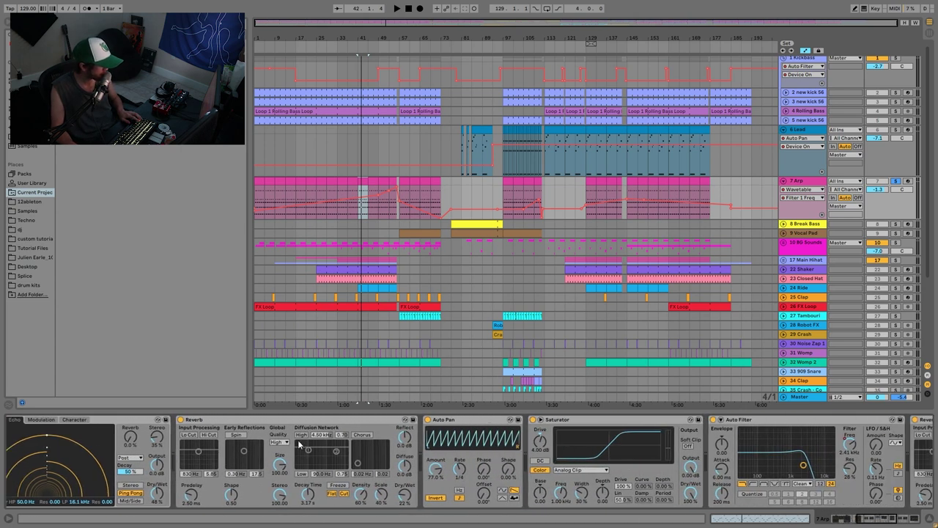
scroll(459, 469, "right", 4)
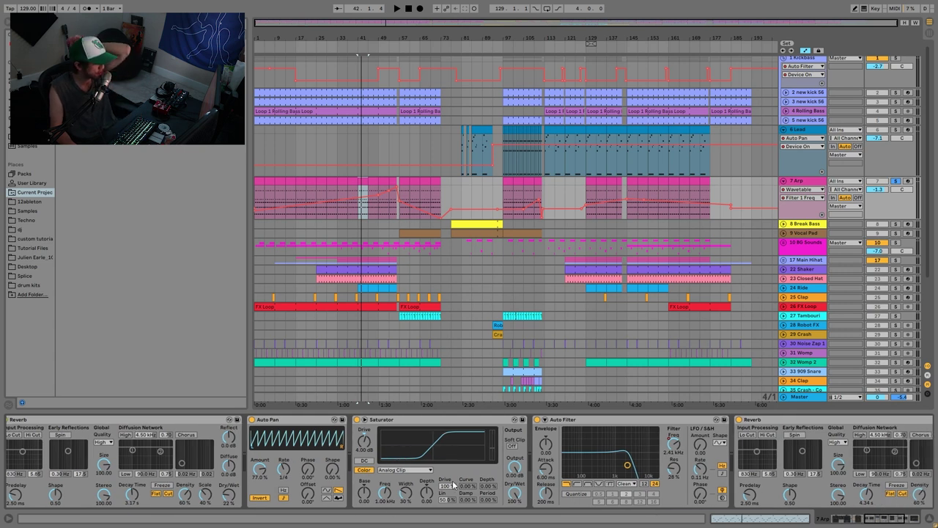
left_click(672, 449)
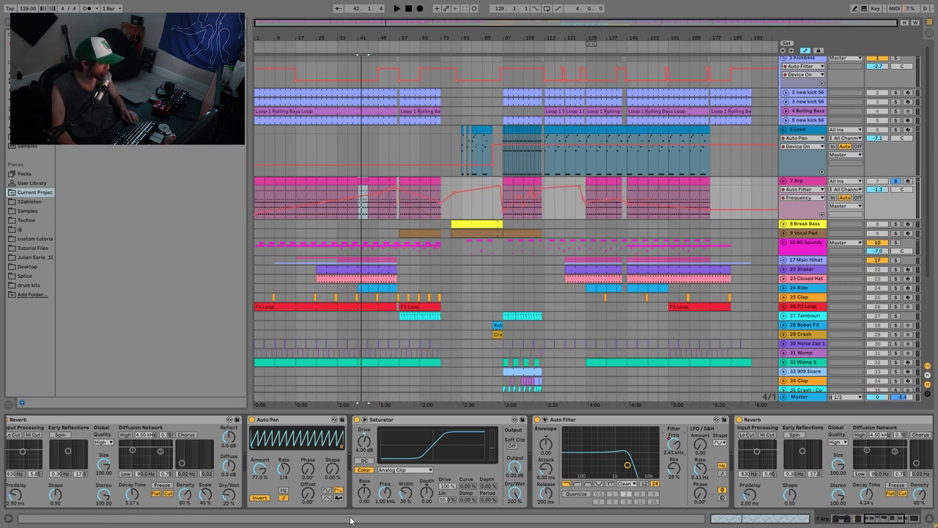
scroll(350, 513, "left", 2)
left_click(256, 197)
key("space")
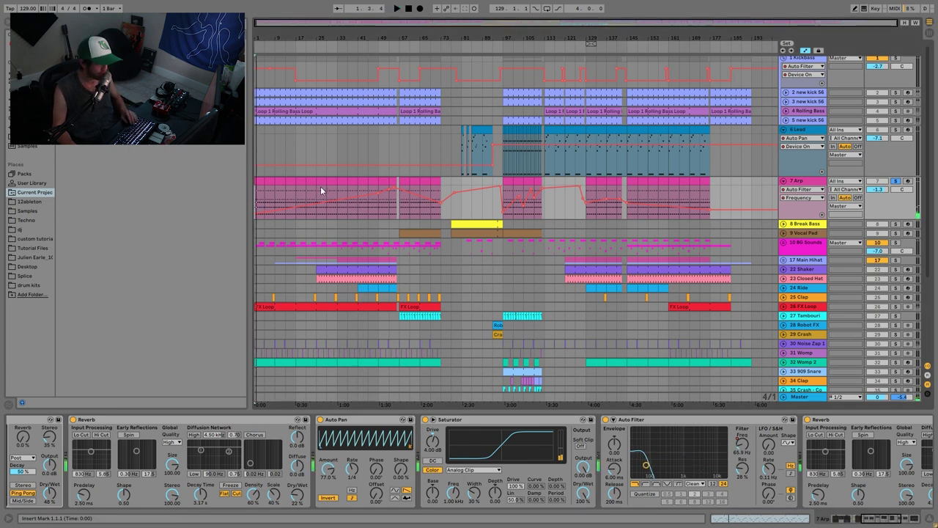
- Show the second Reverb's Dry/Wet automation on the Arp, play from bar 53 and unsolo the Arp to hear the full mix
scroll(806, 469, "right", 3)
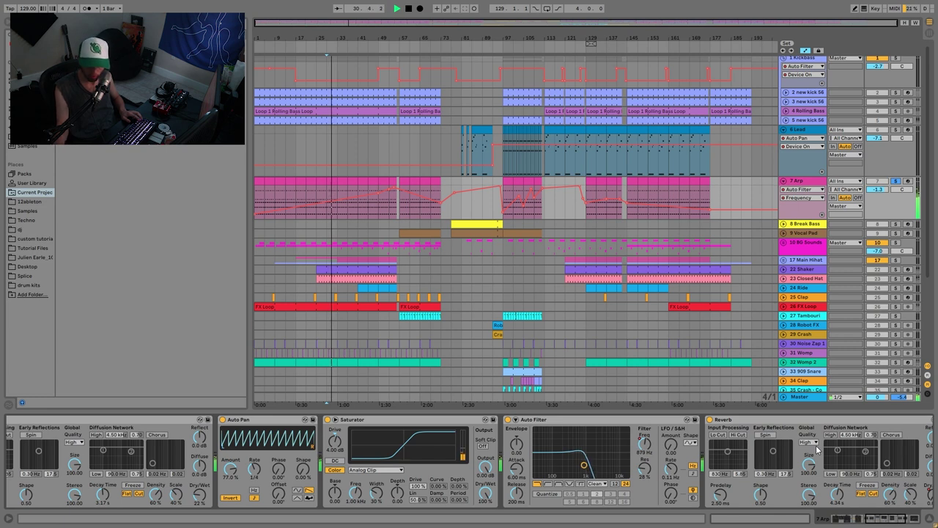
scroll(738, 442, "right", 4)
scroll(739, 442, "right", 2)
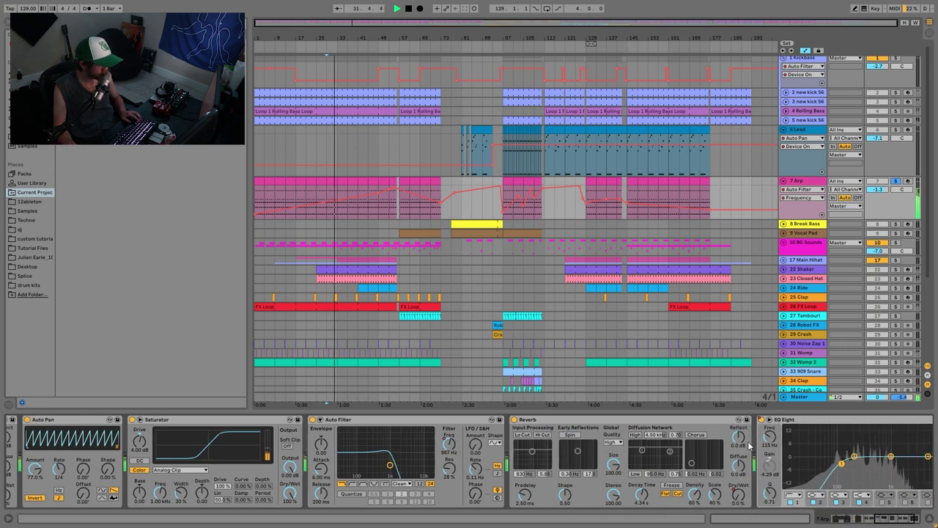
left_click(641, 458)
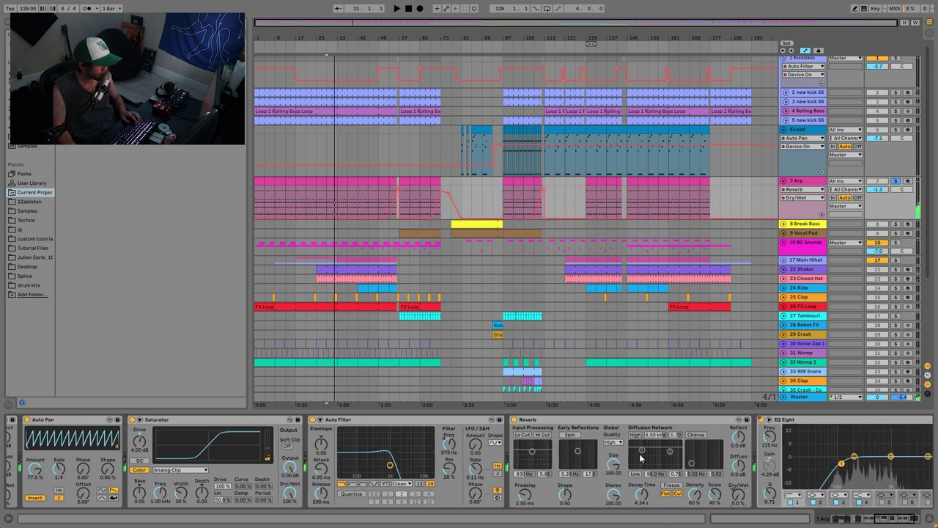
left_click(383, 197)
key("space")
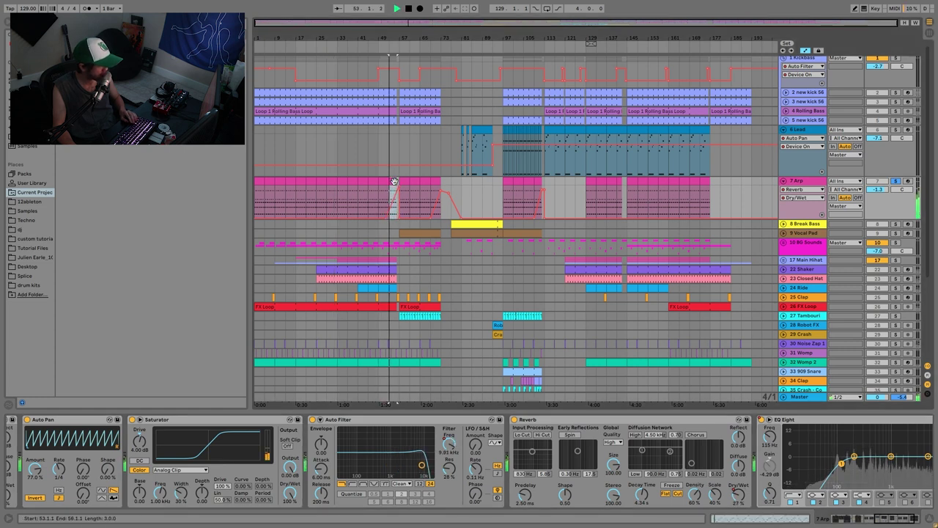
left_click(895, 181)
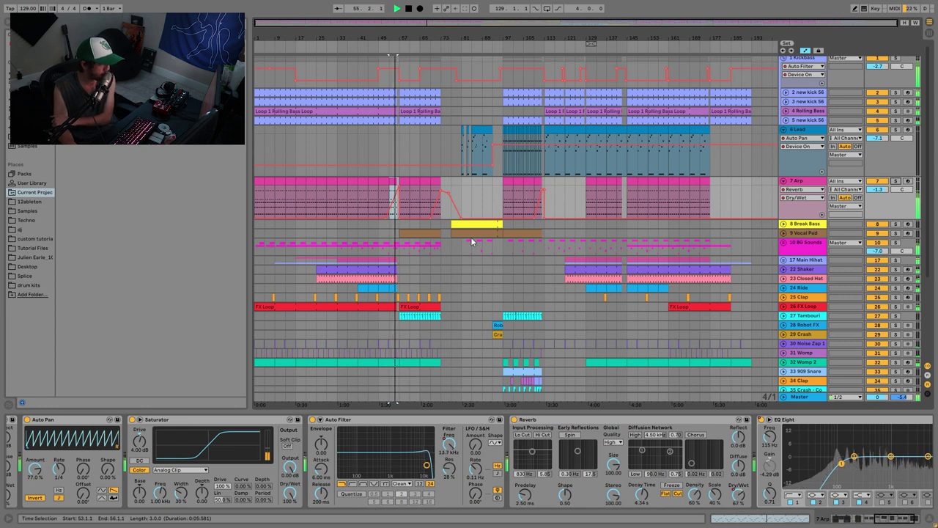
- Show the EQ Eight's Device On automation on the Arp and stop playback
scroll(756, 450, "right", 3)
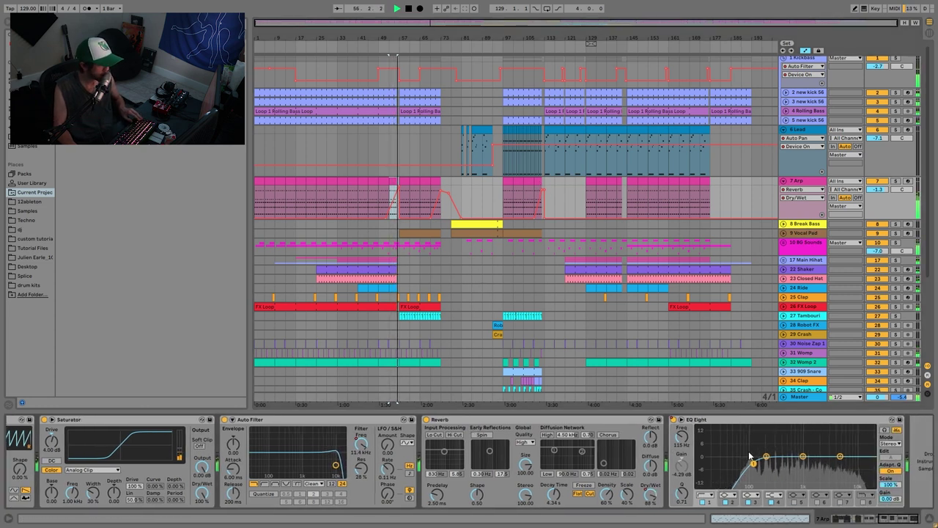
right_click(649, 422)
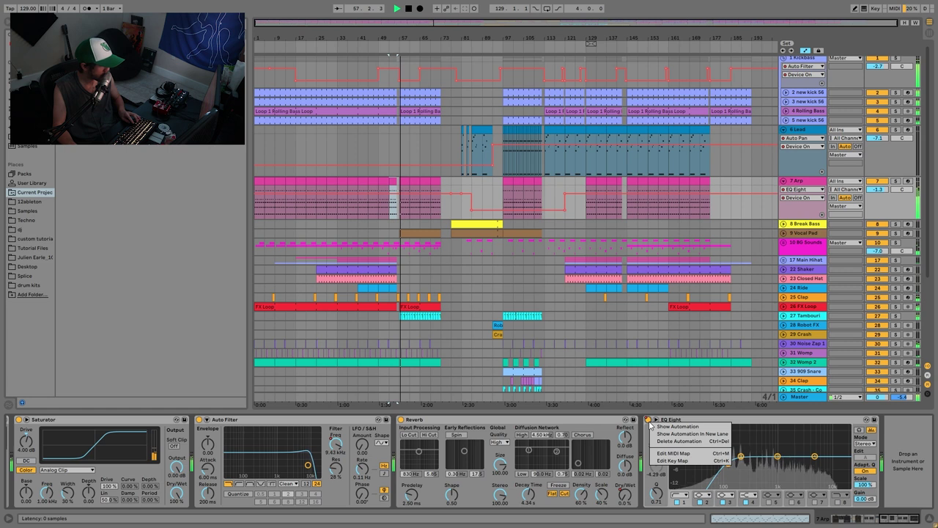
left_click(666, 428)
key("space")
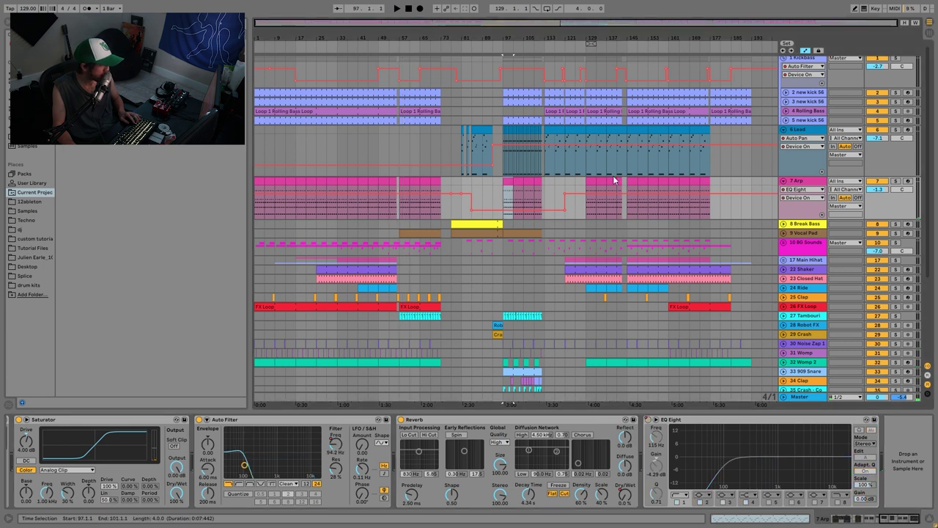
- Solo the Arp, audition it from bars 97 and 105, and select its section starting at bar 129
left_click(895, 181)
key("space")
key("space")
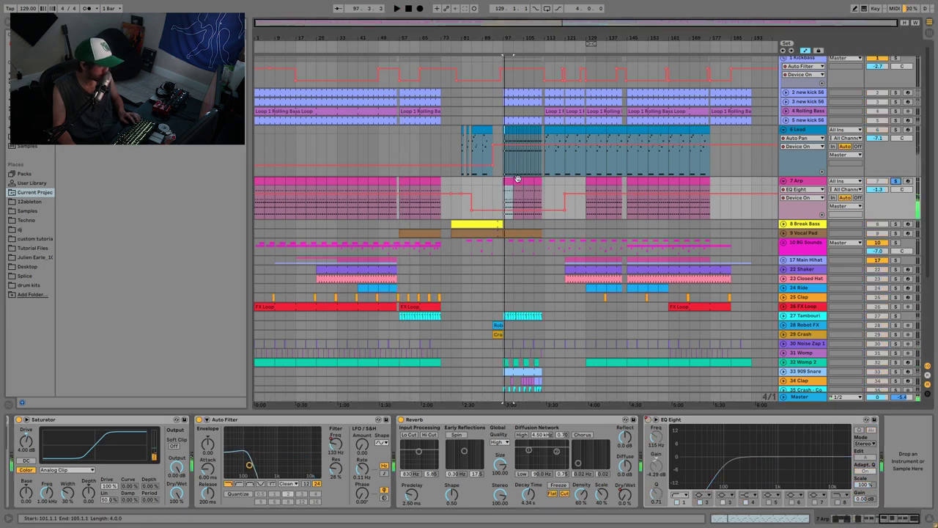
left_click(528, 181)
key("space")
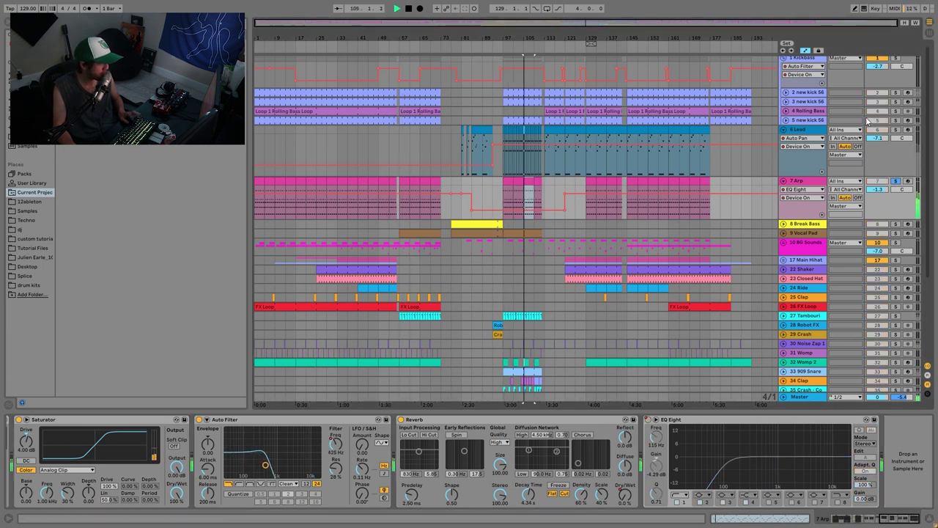
left_click(472, 223)
key("space")
left_click(588, 192)
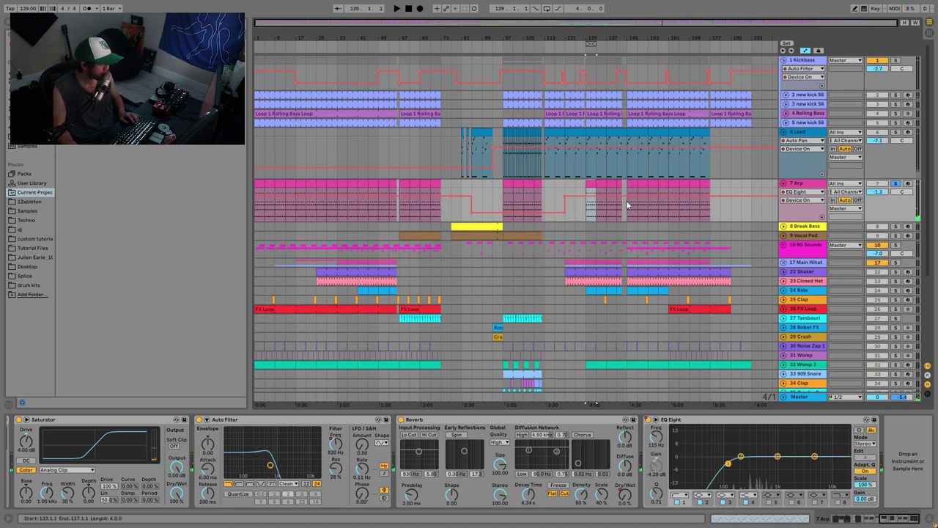
- Solo the Kickbass group in place of the Arp's exclusive solo and audition both from bar 129
left_click(896, 60)
key("space")
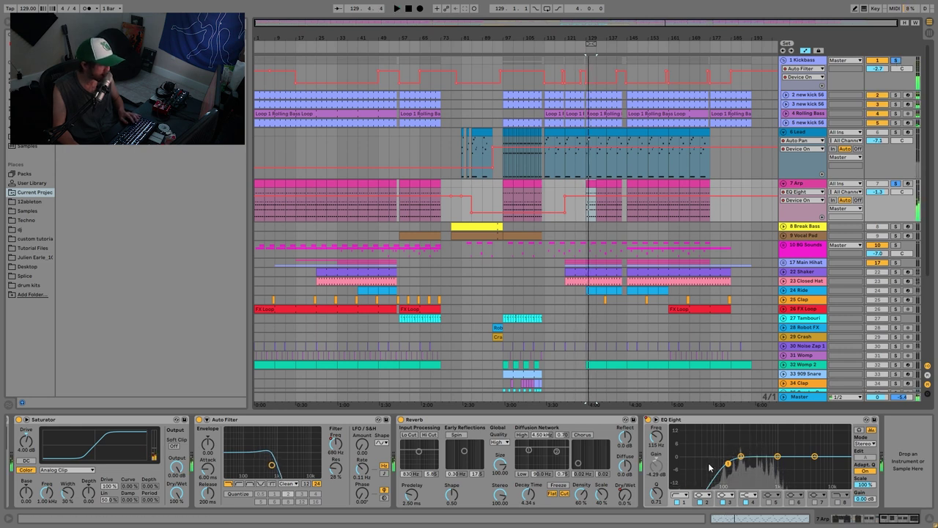
key("space")
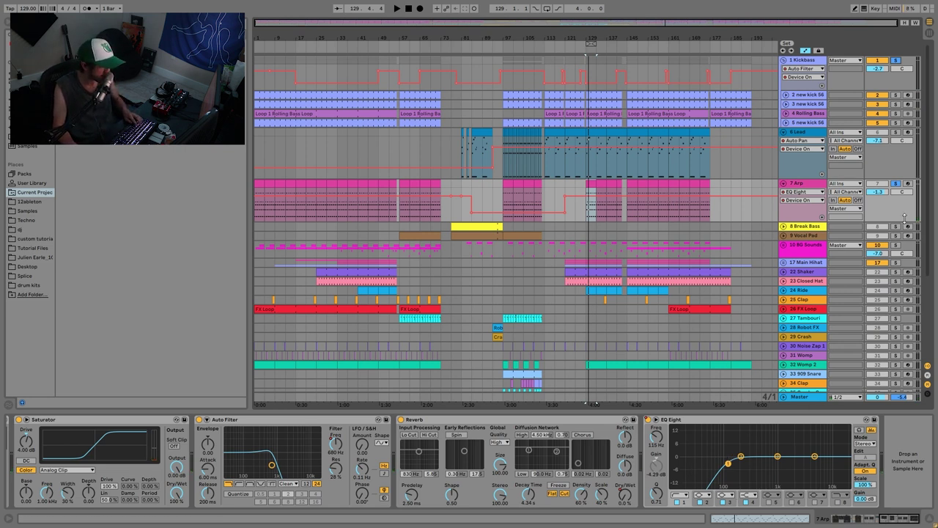
- Unfold and solo the Break Bass track, audition it from bar 85, and view its clip's MIDI notes before returning to its devices
left_click(804, 228)
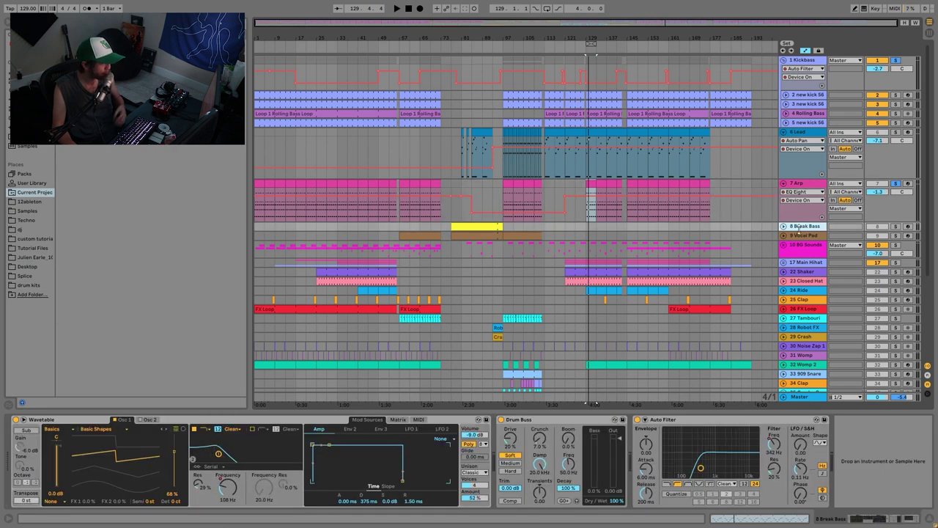
left_click(783, 227)
left_click(894, 227)
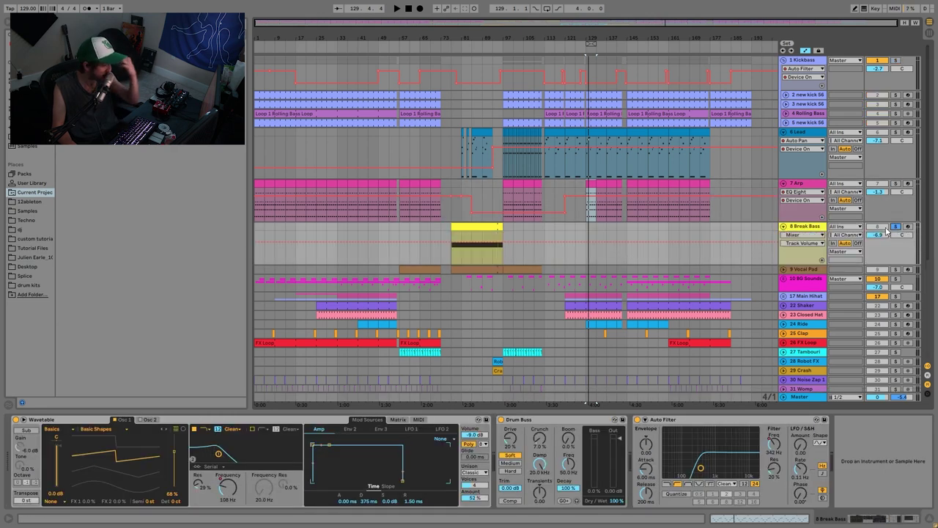
left_click(471, 258)
key("space")
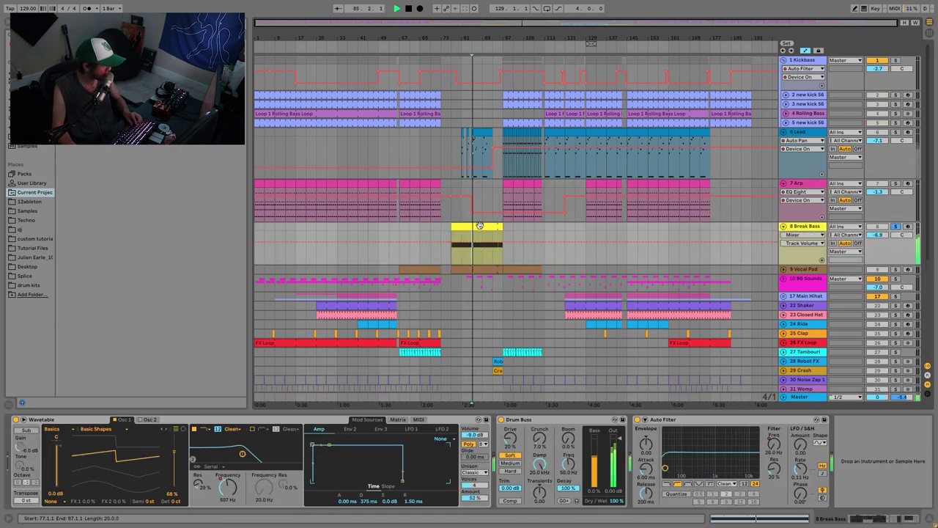
double_click(472, 258)
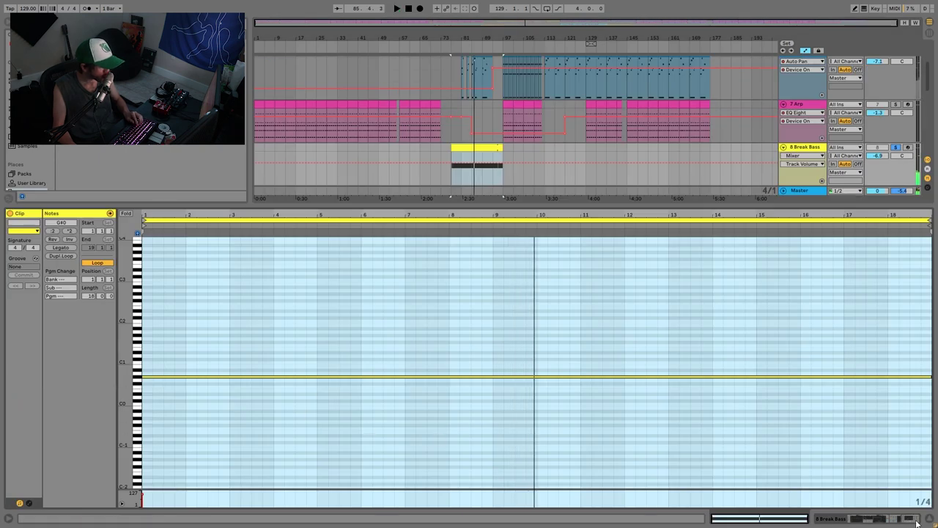
left_click(865, 518)
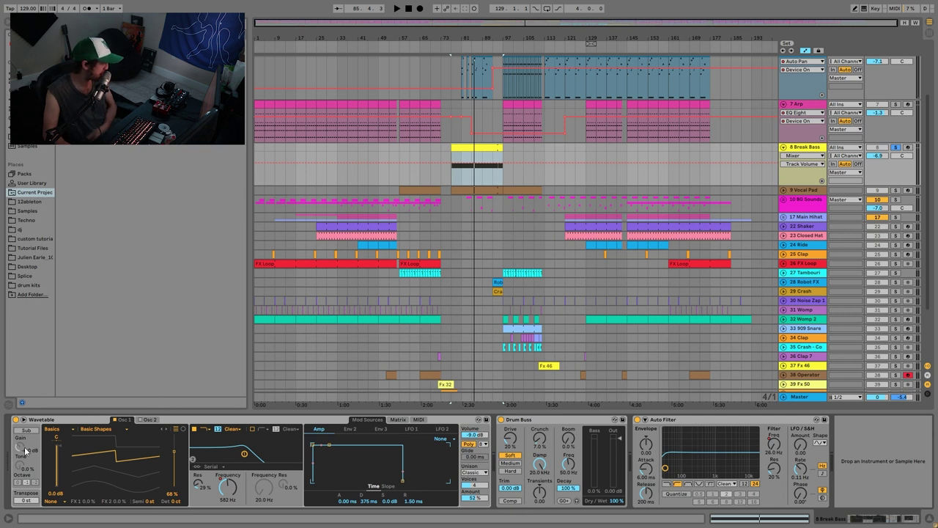
- Show the Break Bass's Wavetable Filter 1 Freq and Auto Filter Frequency automation, and select its clip spanning bars 77 to 97
left_click(234, 495)
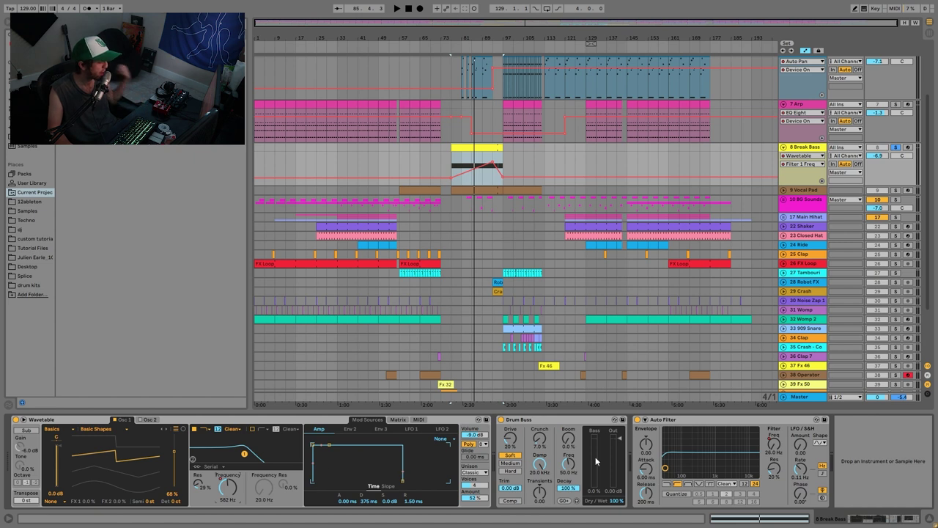
left_click(752, 455)
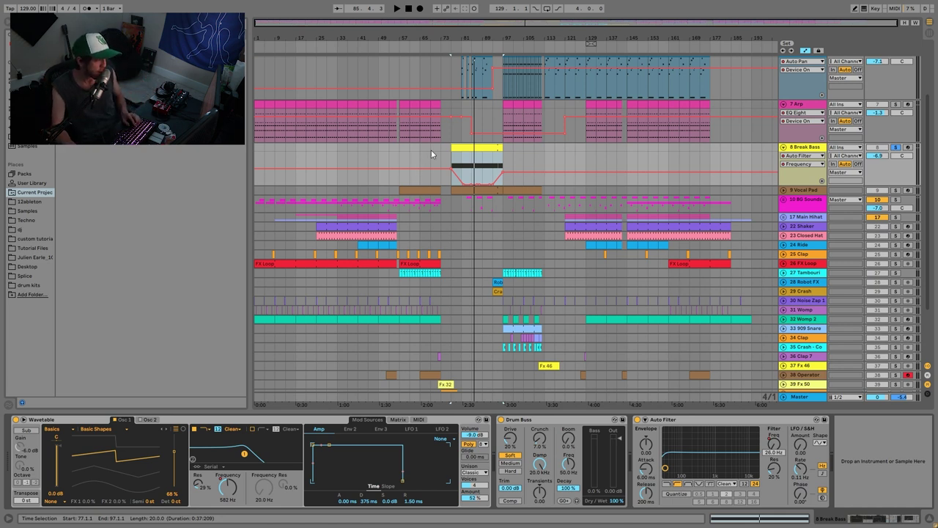
left_click_drag(443, 147, 449, 147)
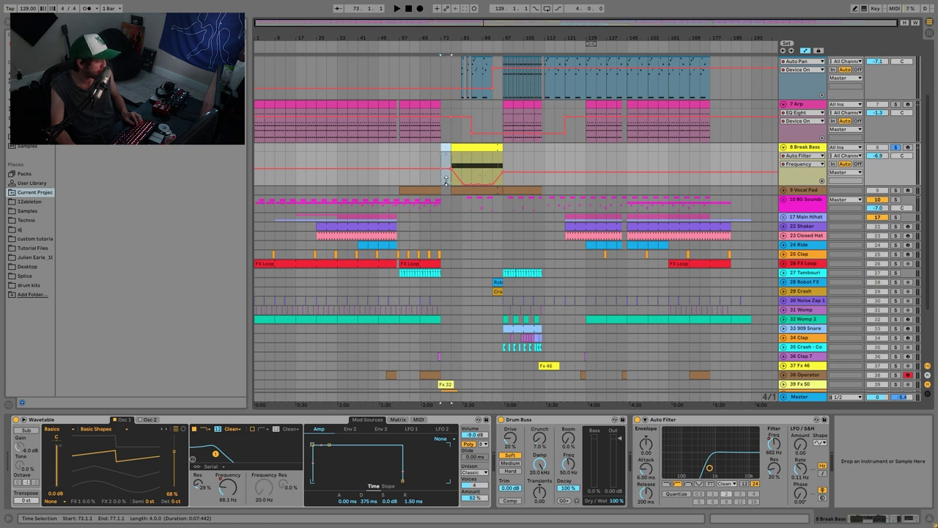
left_click(459, 146)
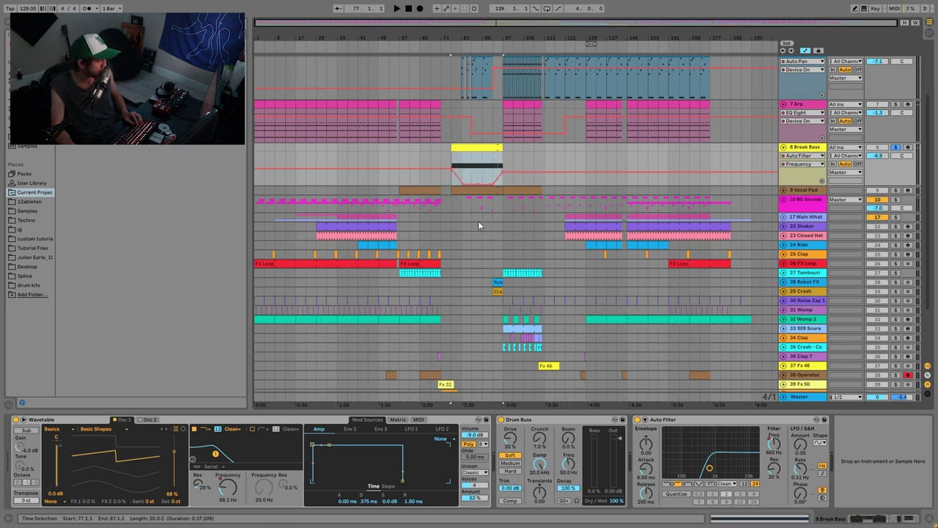
- Bypass the Break Bass's Auto Filter, play the clip from bar 77, and switch the filter on again
left_click(637, 420)
key("space")
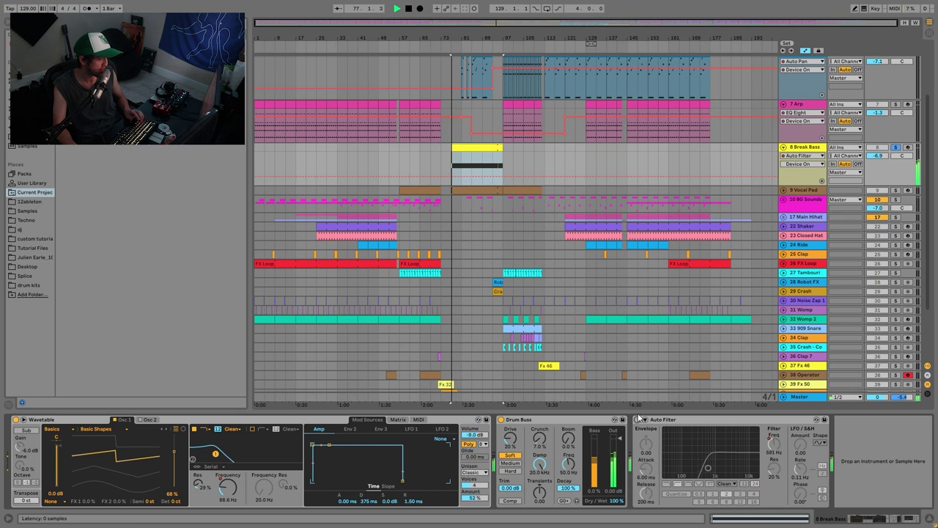
left_click(637, 420)
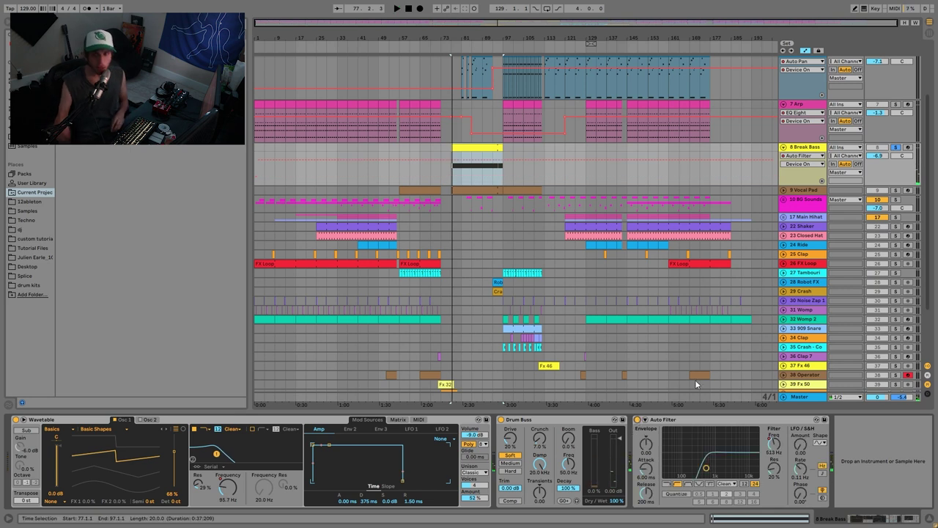
- Mark the four-bar gap from bar 73 and the Break Bass's opening from bar 77 to 81, and select its whole clip
left_click(441, 148)
left_click_drag(441, 146, 447, 148)
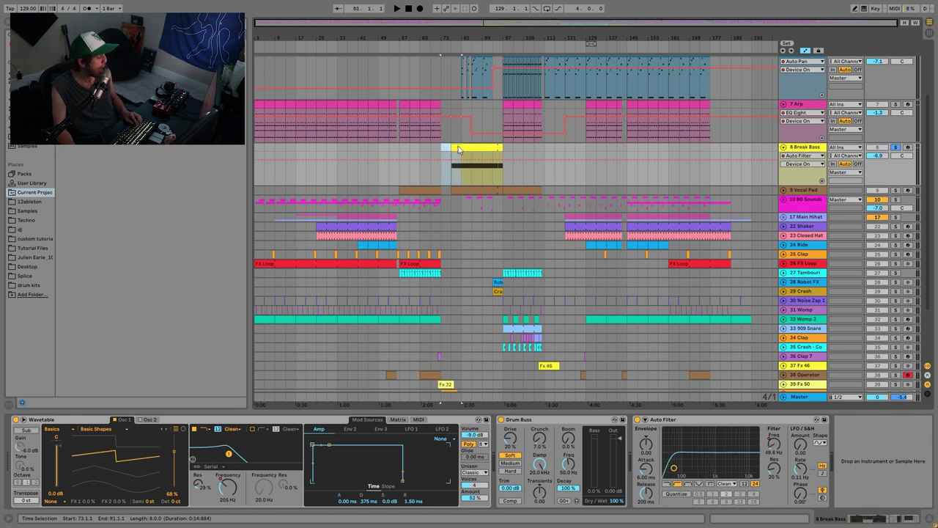
left_click(451, 174)
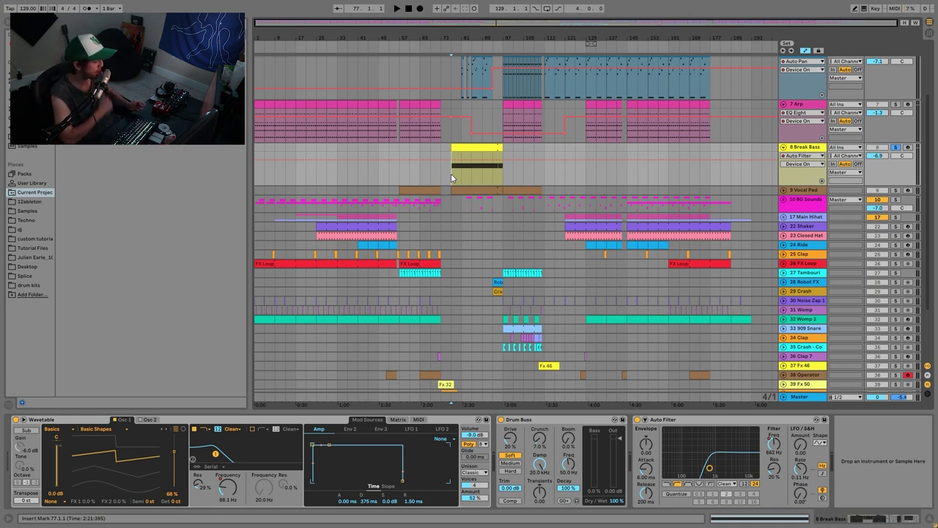
left_click_drag(445, 174, 453, 147)
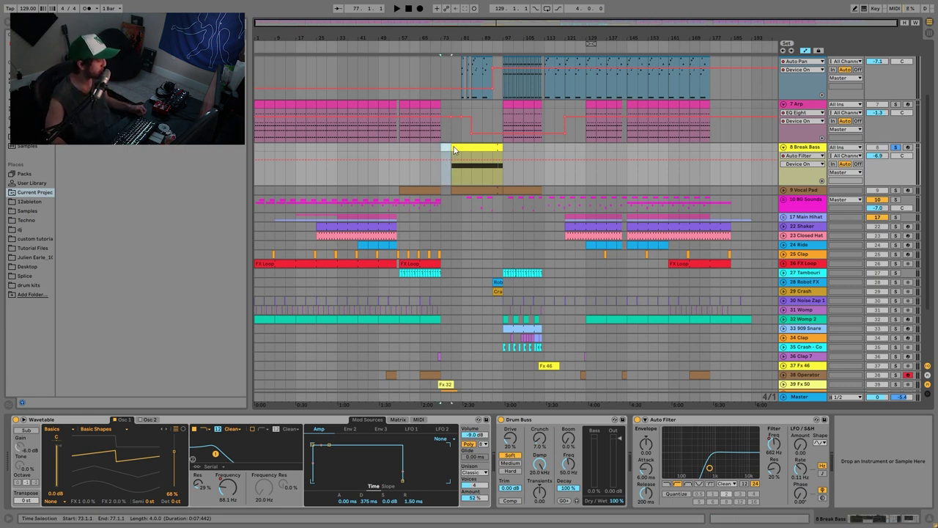
left_click_drag(454, 182, 457, 151)
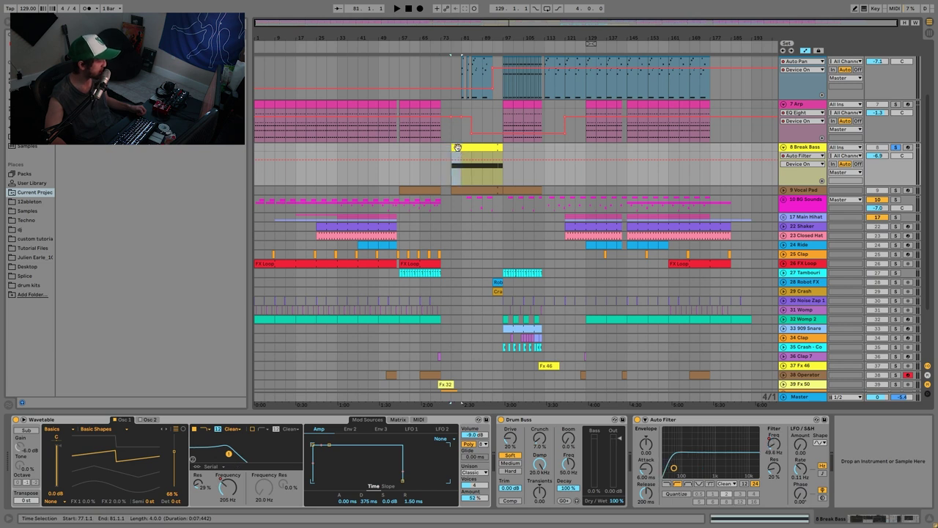
left_click(458, 151)
left_click_drag(462, 175, 492, 146)
left_click(476, 178)
left_click(469, 153)
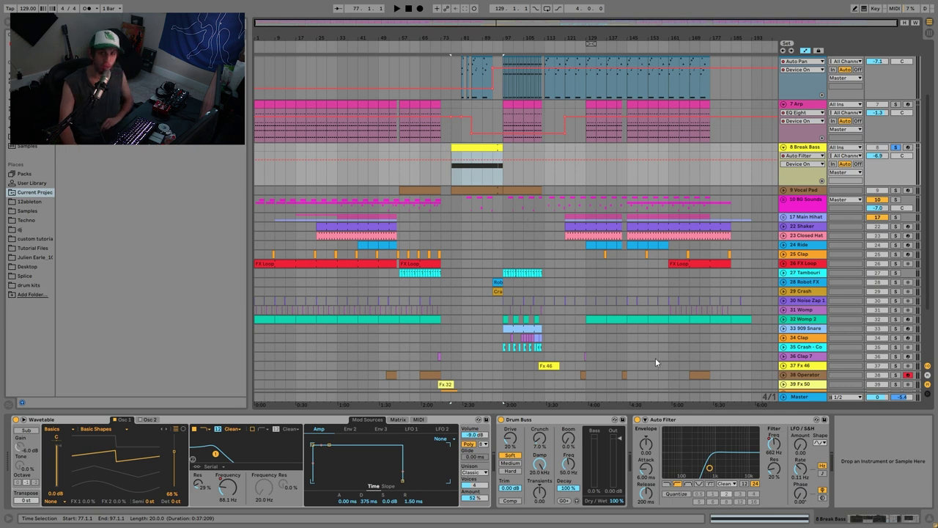
- Play the Break Bass from bar 77 with its Auto Filter Frequency automation shown, and show Wavetable's Filter 1 Freq automation
left_click(776, 446)
left_click(451, 157)
key("space")
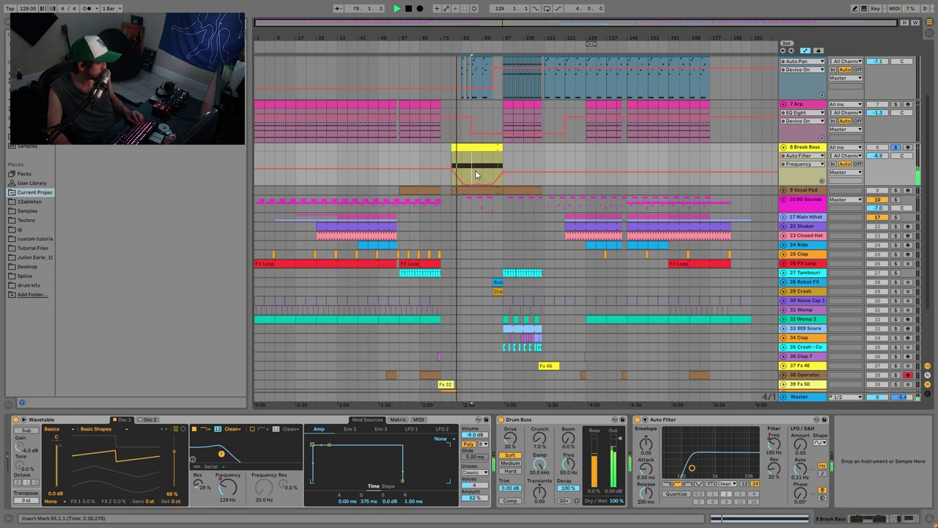
left_click(227, 489)
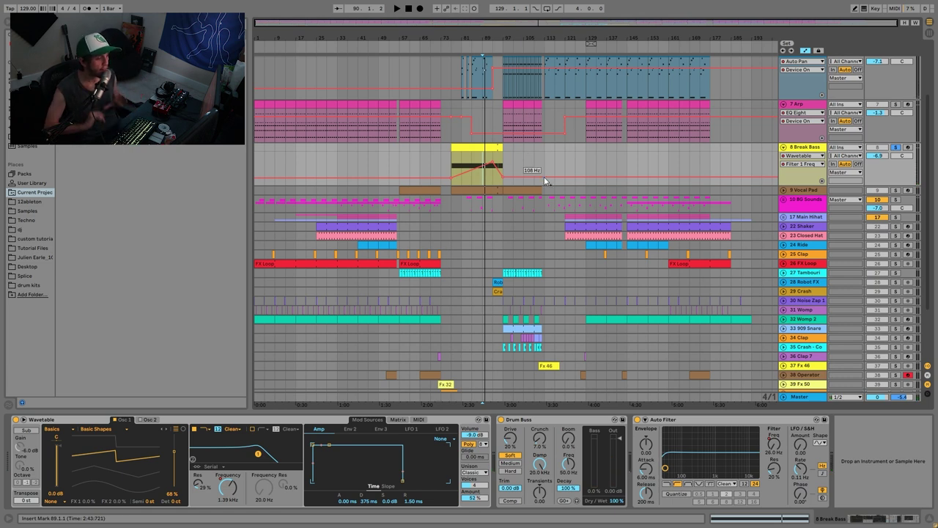
- Solo the Vocal Pad, select its Granulator II device with the Vocal Atmosphere.wav sample, and audition the pad repeatedly from bar 89
left_click(895, 190)
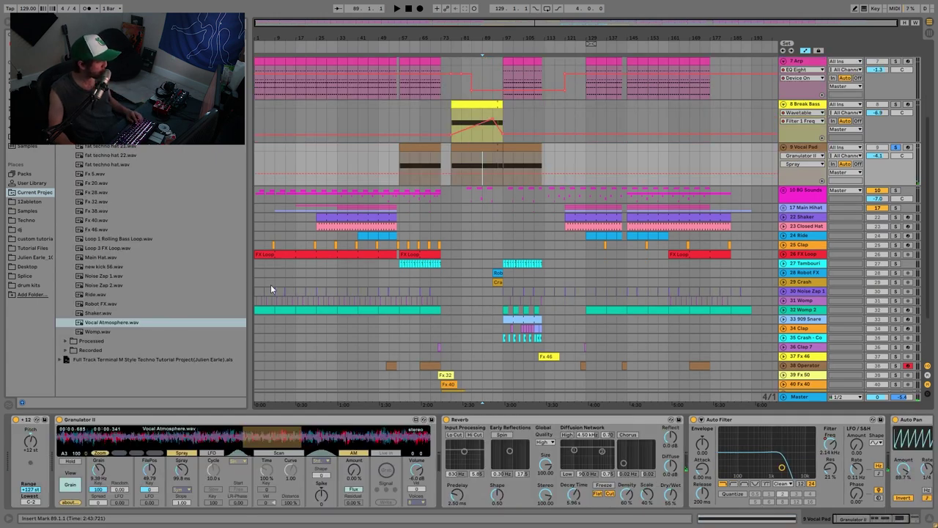
left_click(116, 425)
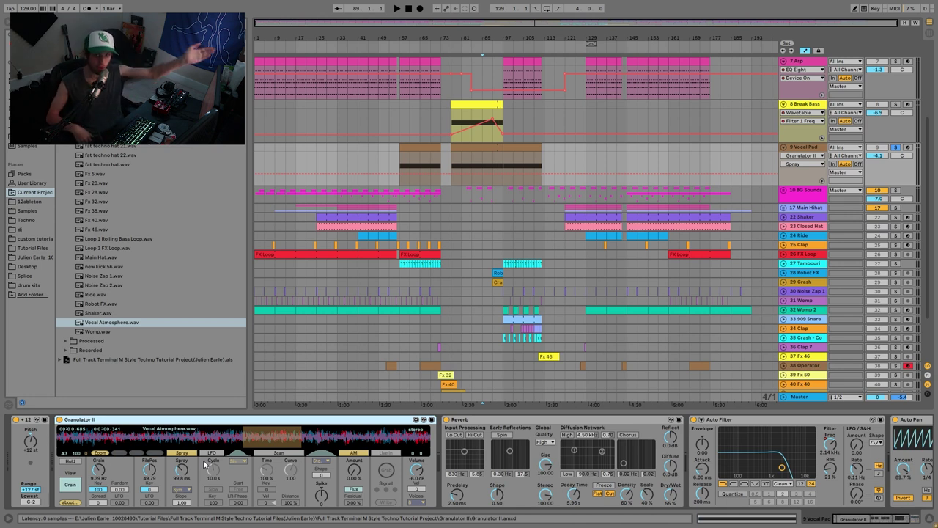
key("space")
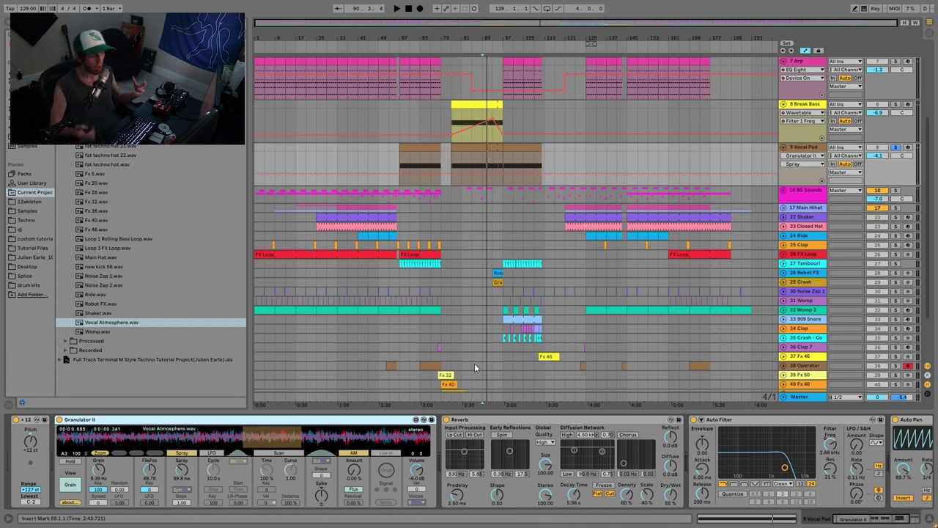
key("space")
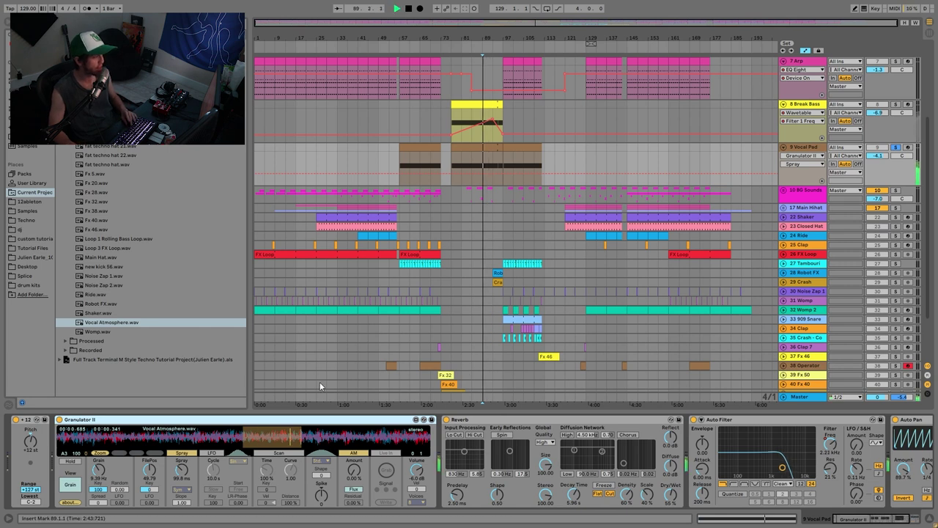
key("space")
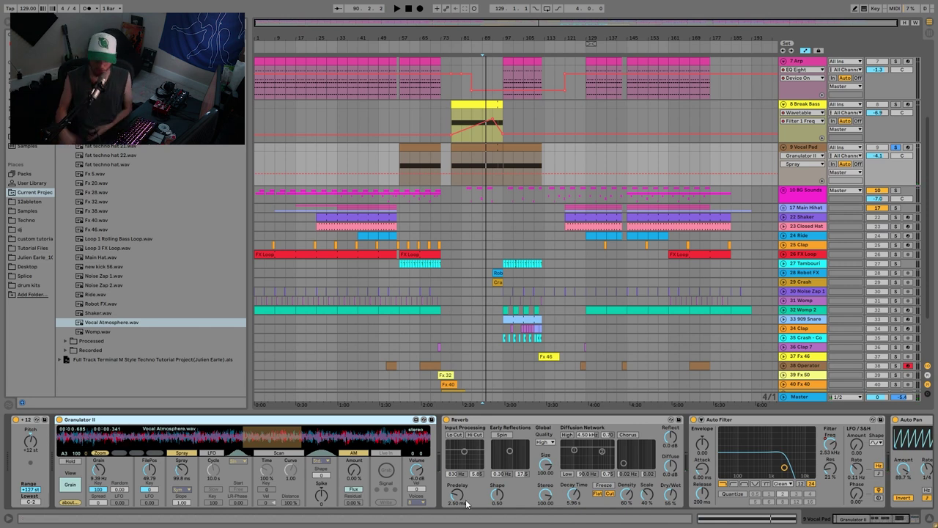
key("space")
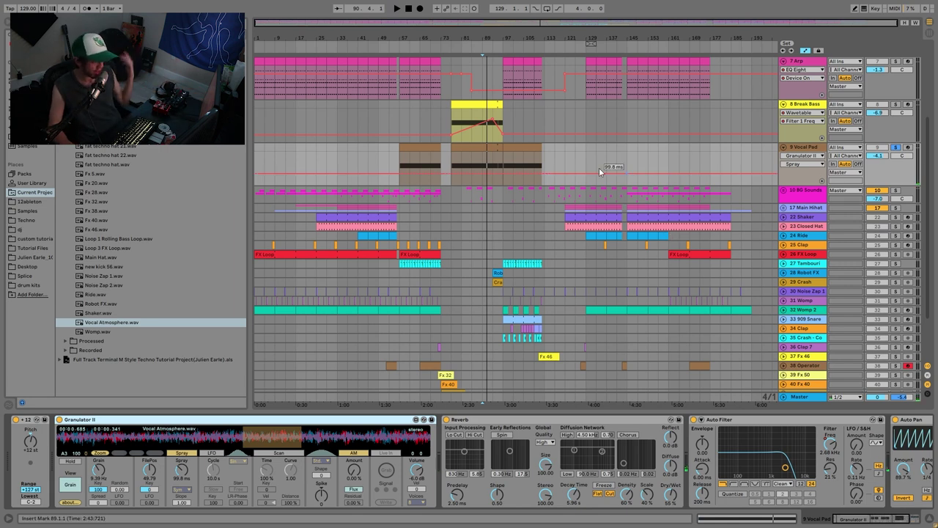
key("space")
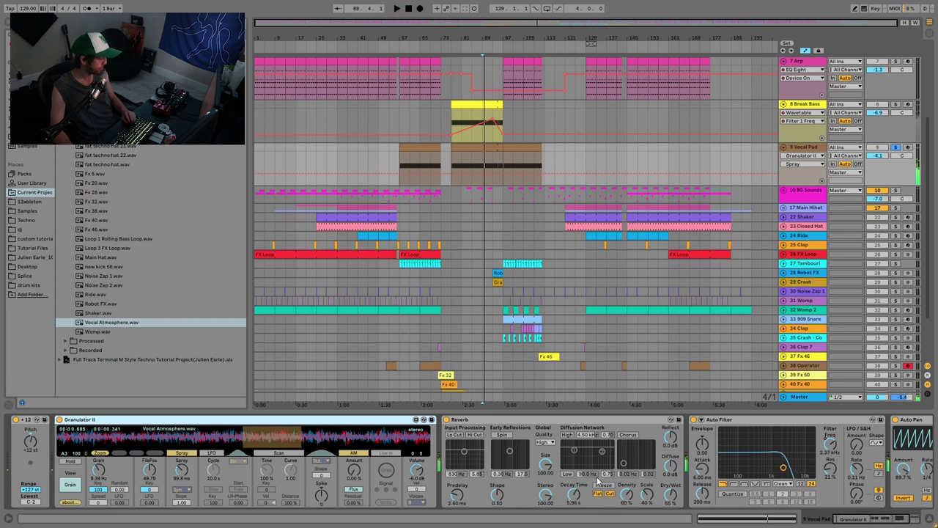
- Review the Vocal Pad's remaining effects, show its Auto Filter Frequency automation and play from bar 89
scroll(592, 474, "right", 3)
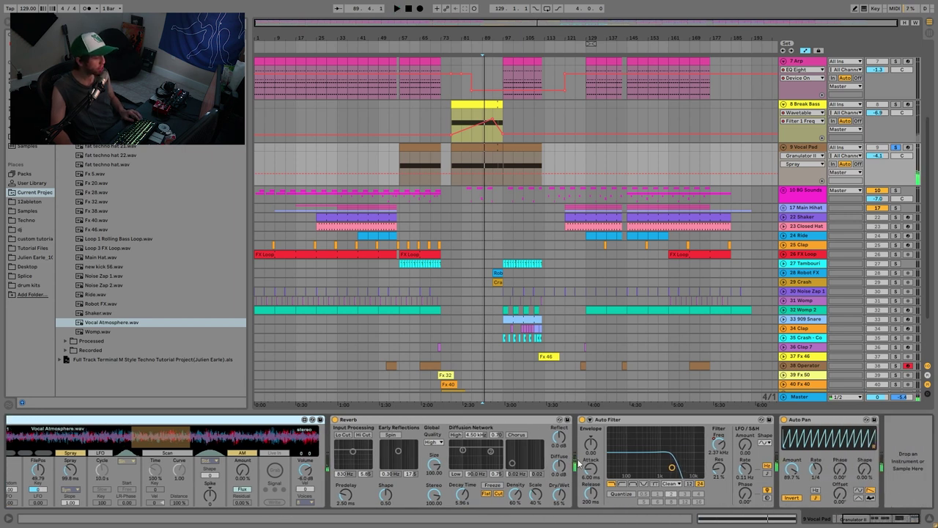
left_click(718, 446)
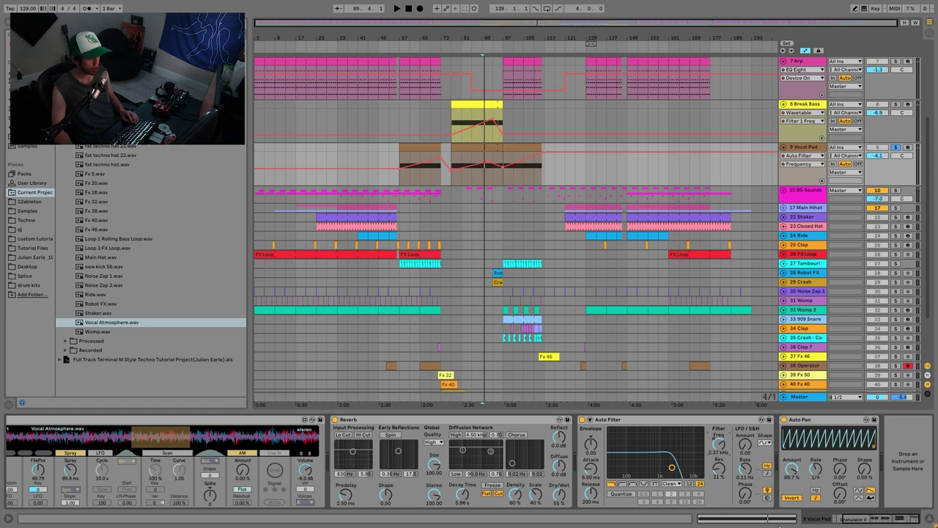
scroll(480, 266, "up", 4)
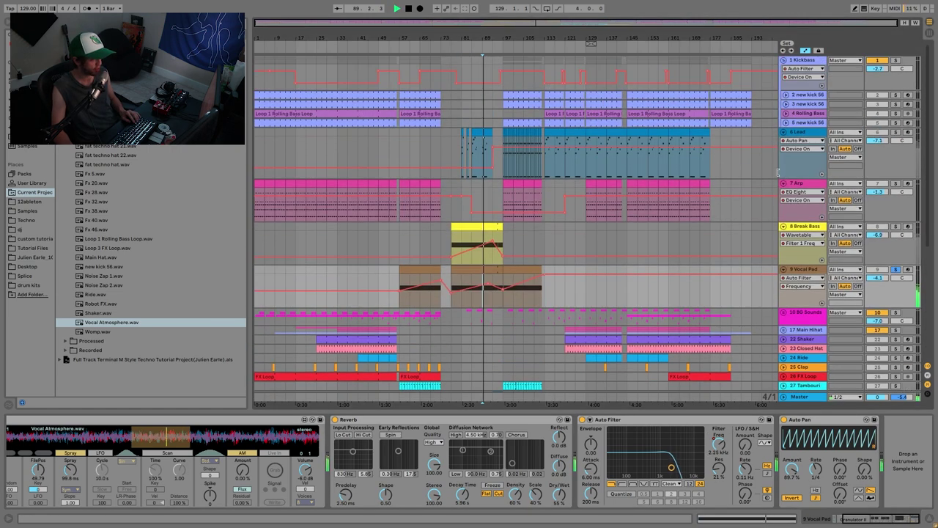
- Play the full mix from bar 105 with the Vocal Pad's Auto Pan bypassed, and switch Auto Pan on again
left_click(522, 294)
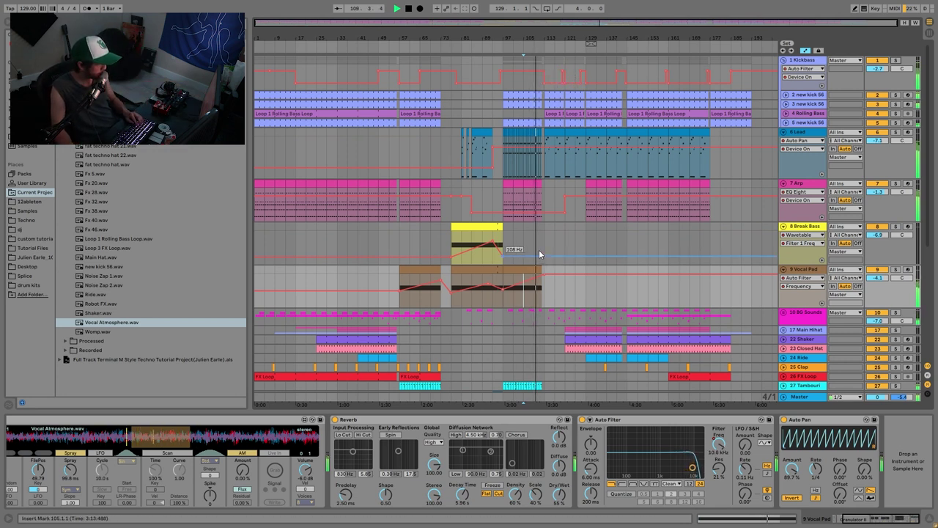
left_click(783, 419)
key("space")
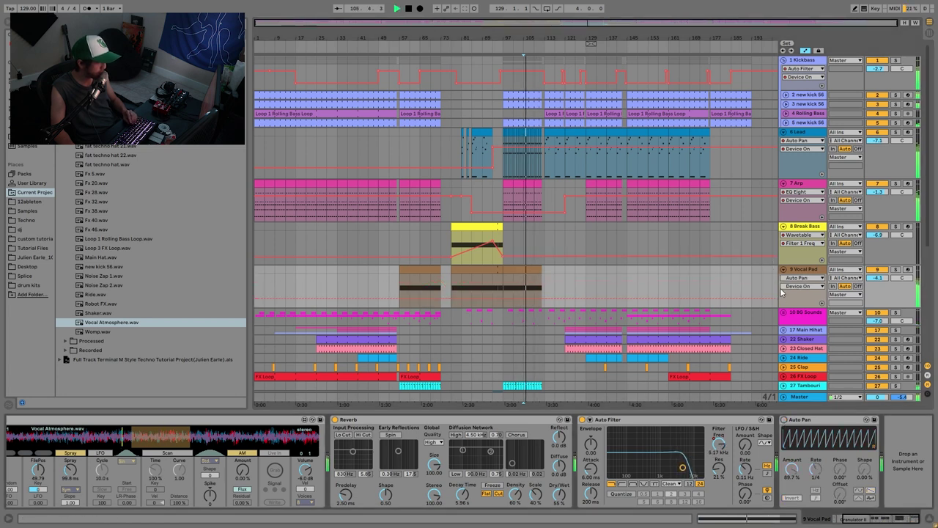
left_click(785, 420)
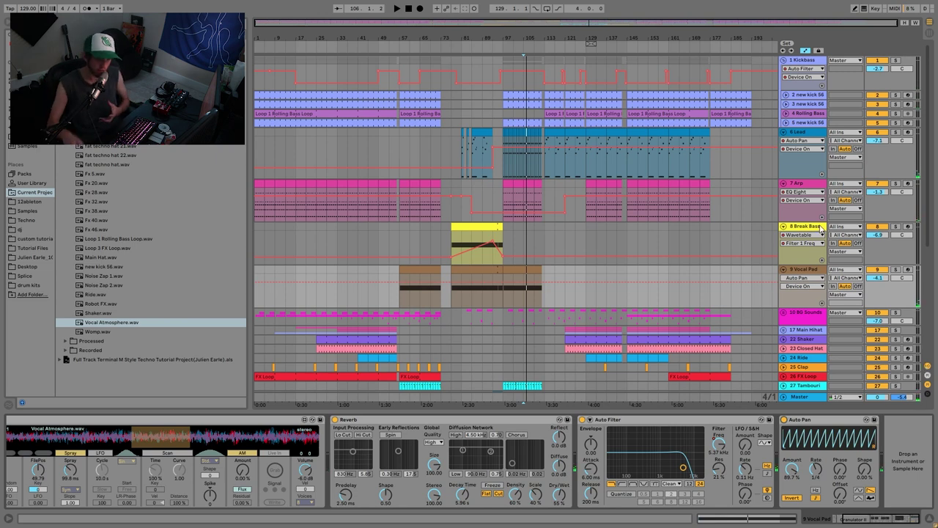
- Solo and unfold the BG Sounds group, audition it from bar 153 and view its individual tracks
scroll(620, 245, "down", 4)
left_click(891, 253)
left_click(784, 254)
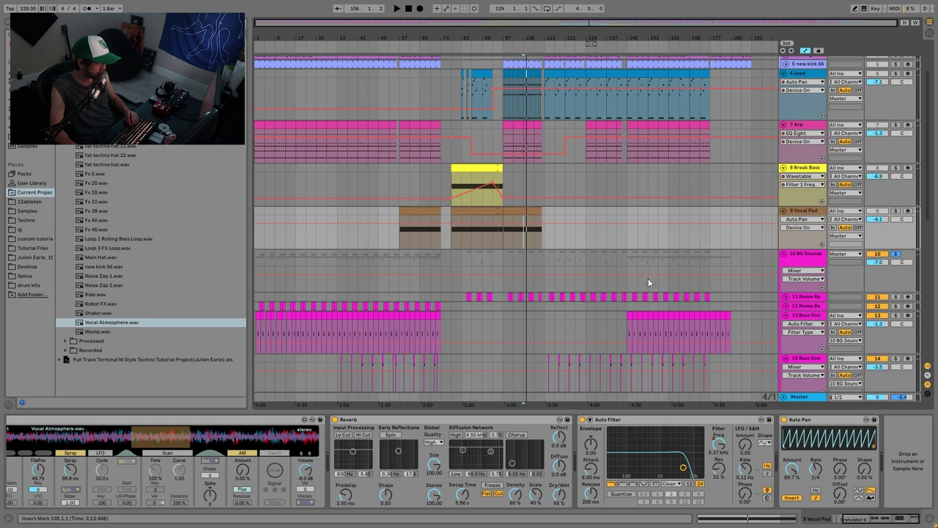
left_click(651, 287)
key("space")
scroll(663, 268, "down", 8)
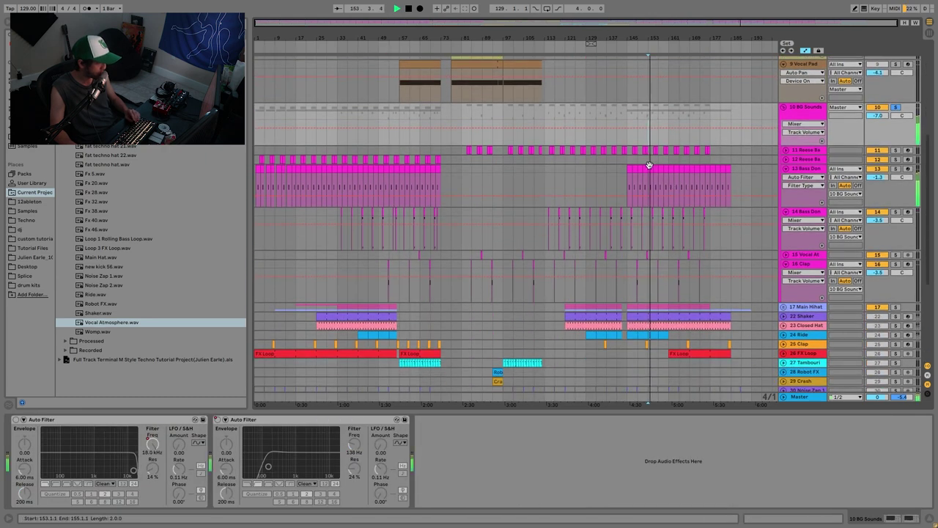
- Stop playback and audition the Reese Bass 2 track from its clip at bar 63 within the soloed BG Sounds group
scroll(660, 169, "down", 2)
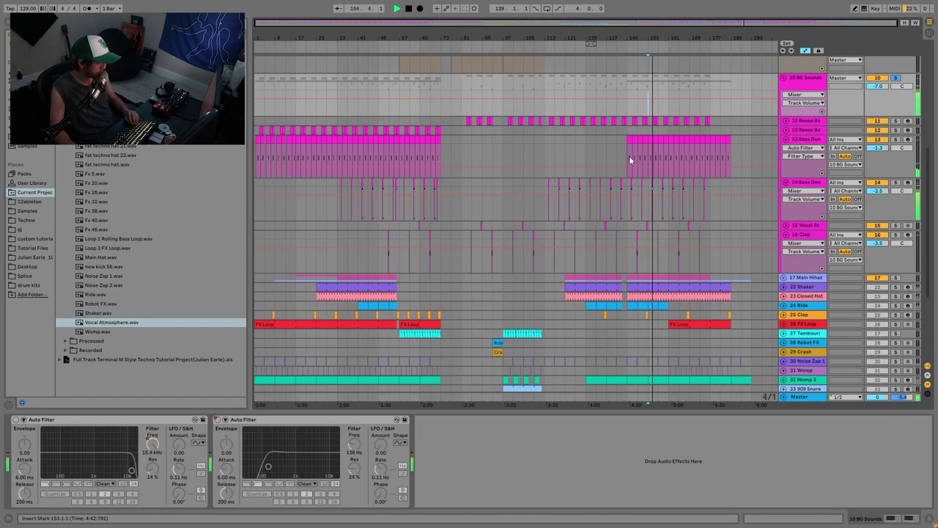
key("space")
left_click(415, 129)
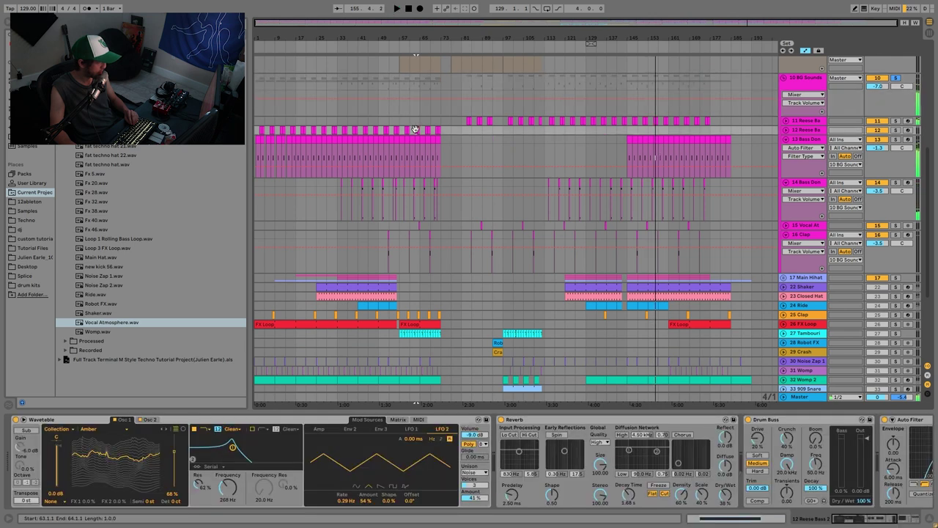
key("space")
left_click(432, 132)
key("space")
- Audition the Vocal Atmosphere clip from bar 64 and the Clap clip just before bar 69
left_click(421, 231)
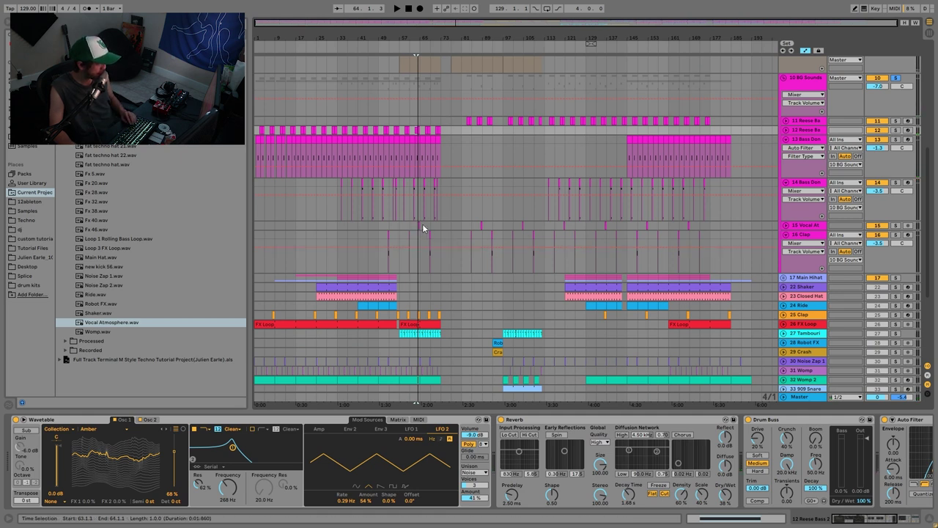
left_click(419, 226)
key("space")
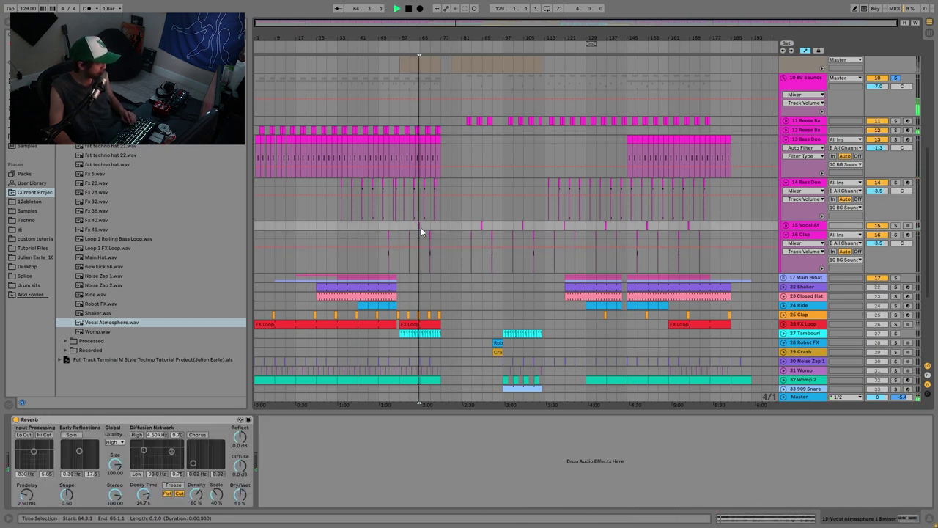
left_click(429, 239)
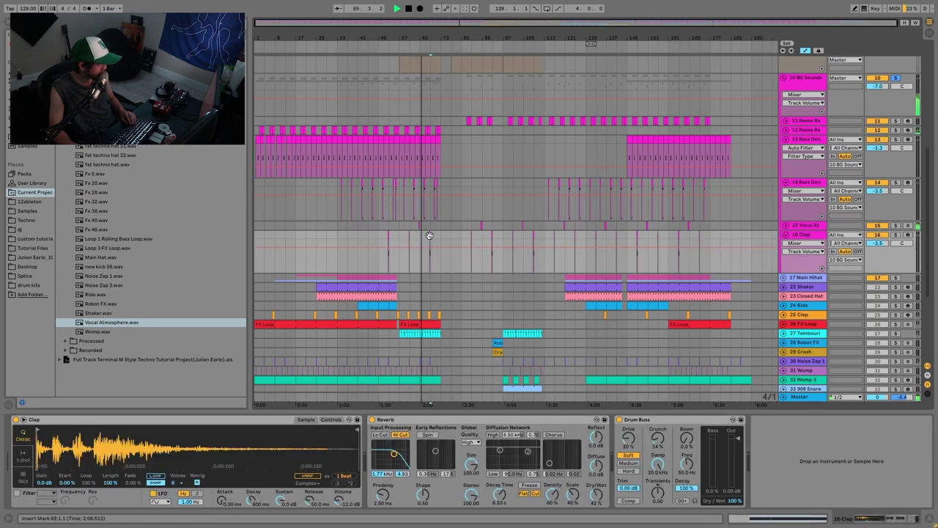
left_click(430, 235)
key("space")
key("space")
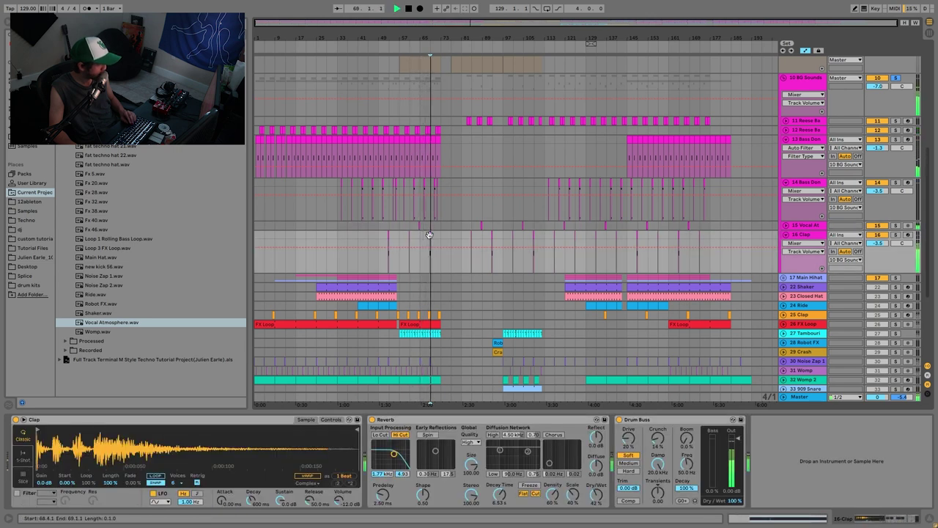
key("space")
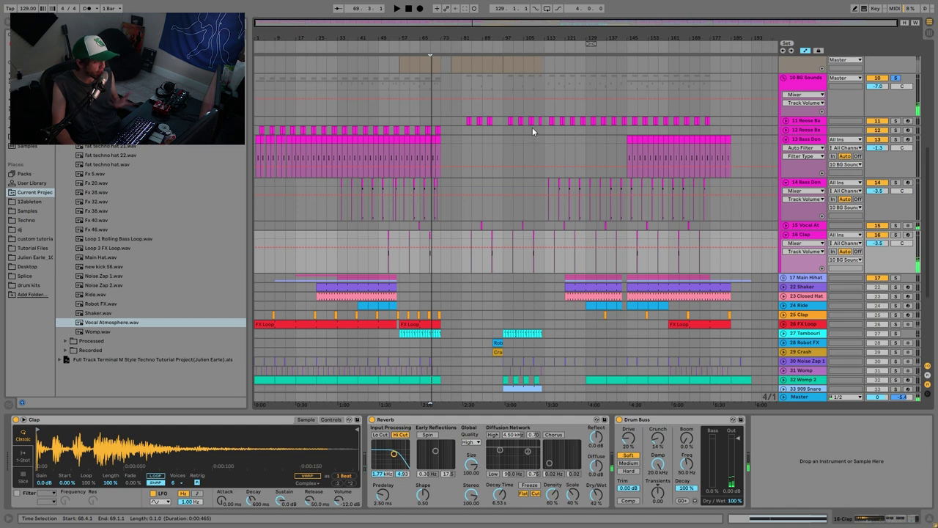
- Highlight the BG Sounds clips across bars 1–73 and bars 113–145, and select the Reese Bass clip at bar 115
left_click_drag(443, 117, 230, 256)
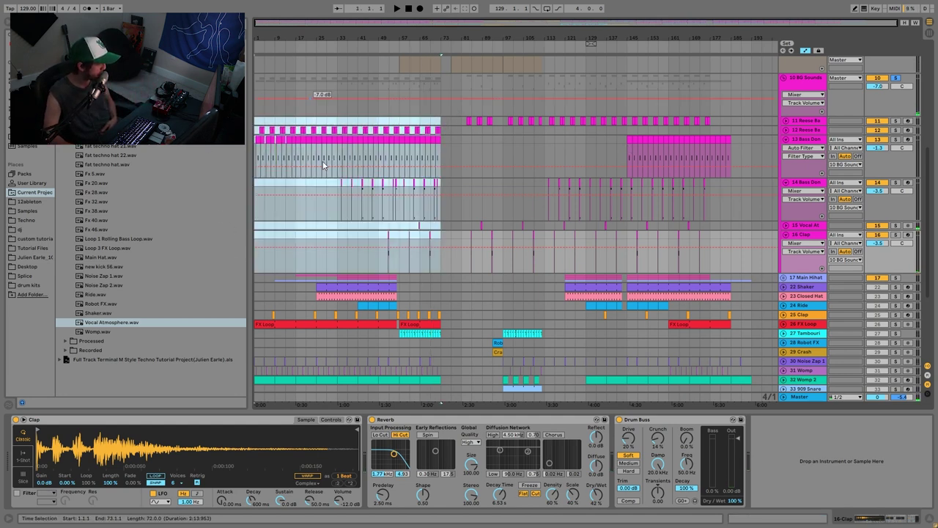
left_click_drag(460, 123, 555, 285)
left_click_drag(545, 122, 603, 156)
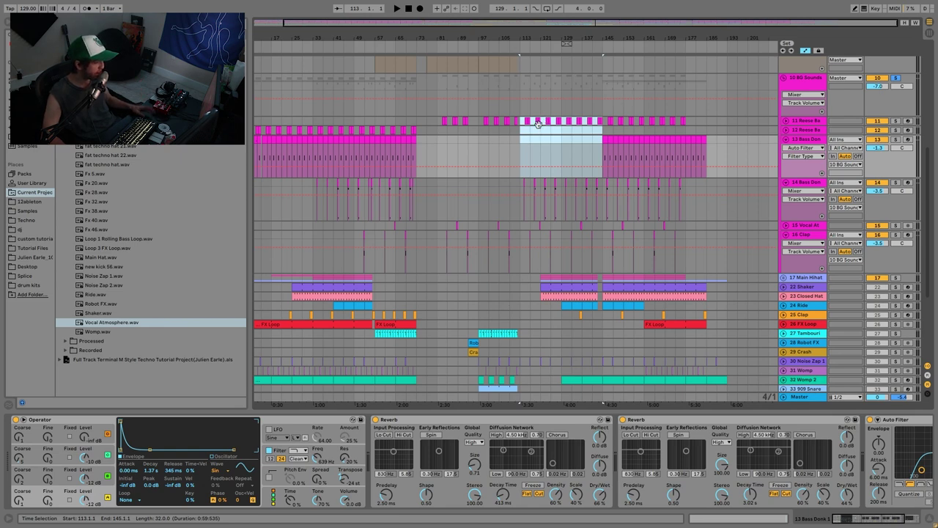
left_click(526, 121)
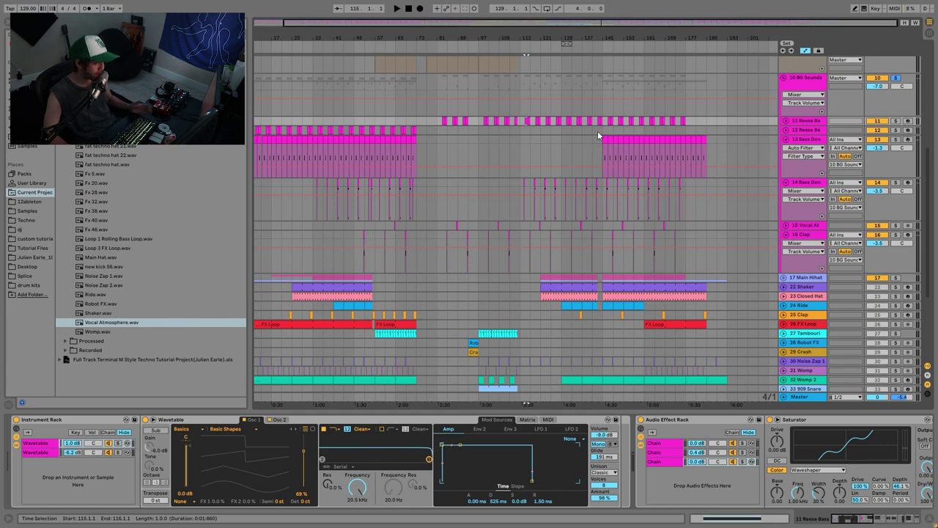
- Fold and unsolo the BG Sounds group, and compare the full mix from bar 145 with the group muted and active
scroll(710, 245, "up", 5)
left_click(877, 215)
left_click(783, 215)
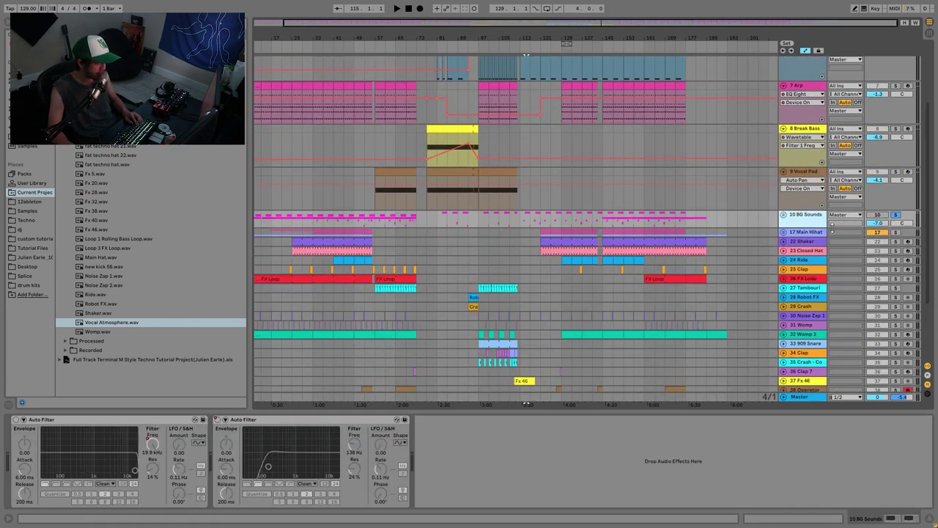
left_click(893, 214)
left_click(605, 183)
scroll(619, 189, "up", 5)
key("space")
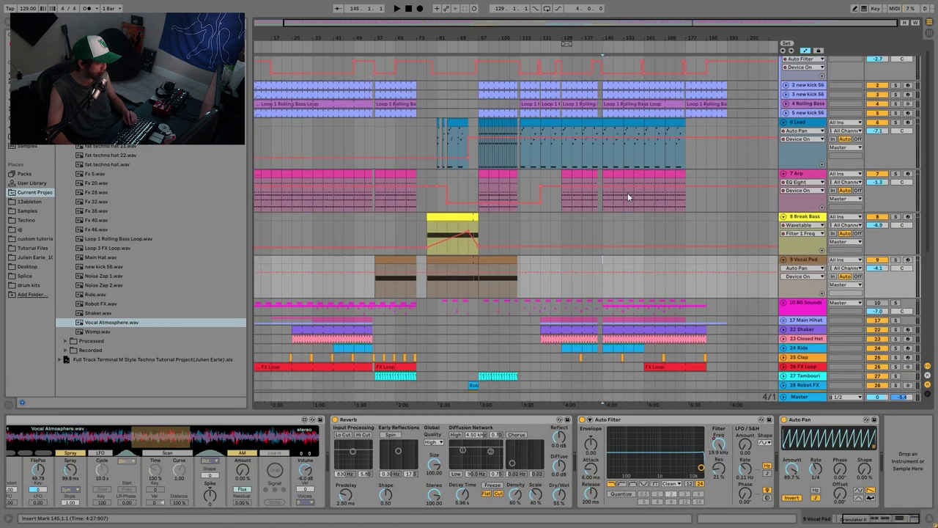
scroll(806, 271, "up", 1)
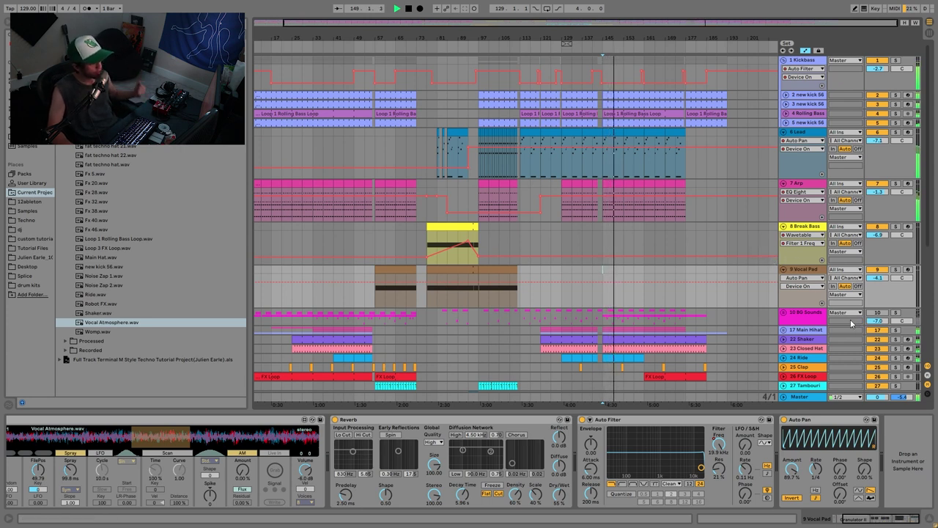
key("space")
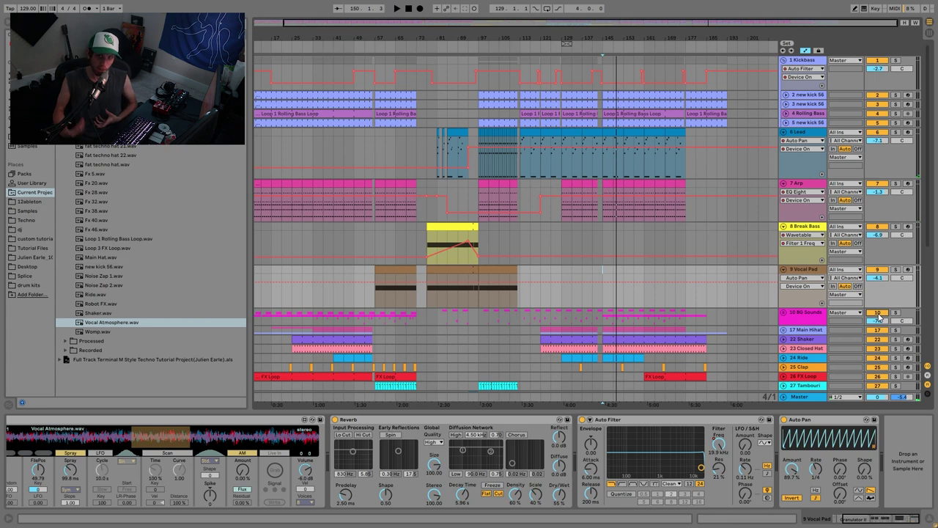
key("space")
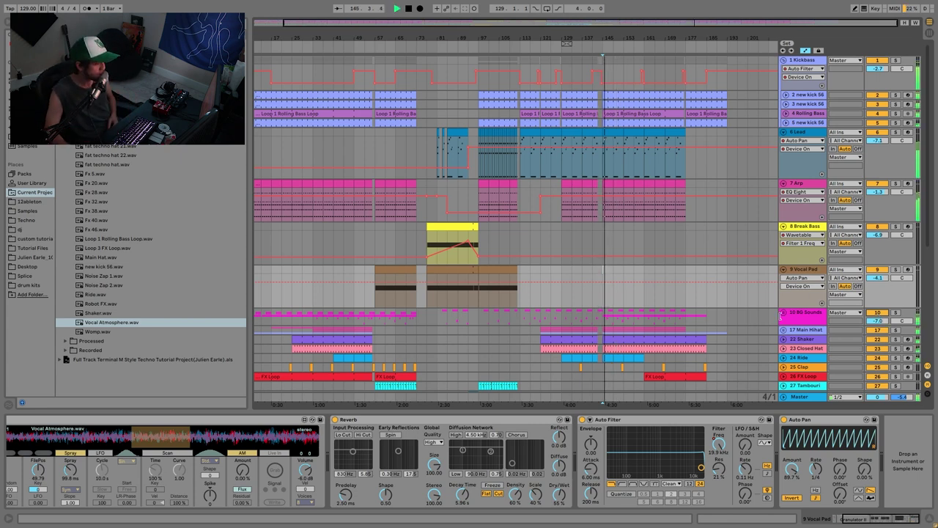
- Unfold the BG Sounds group and expand its Vocal Atmosphere and both Reese Bass tracks
left_click(783, 313)
scroll(786, 279, "down", 10)
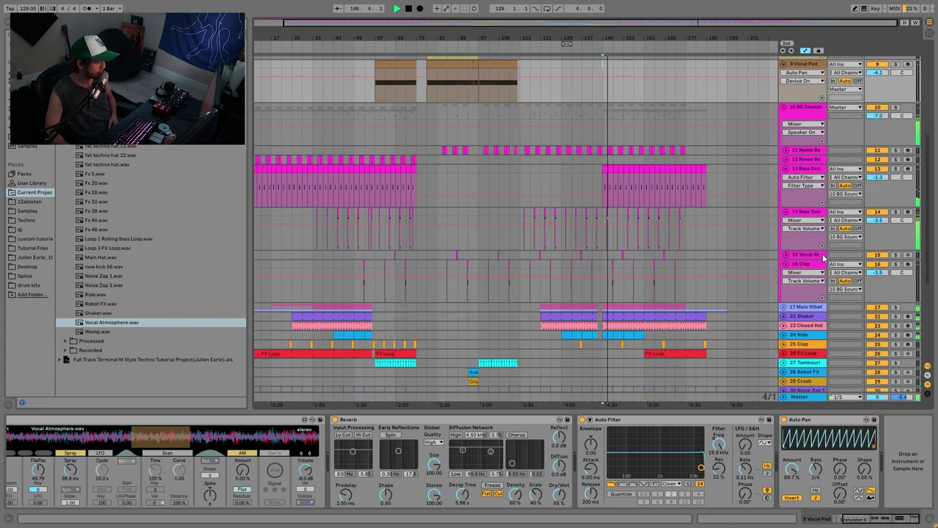
left_click(785, 255)
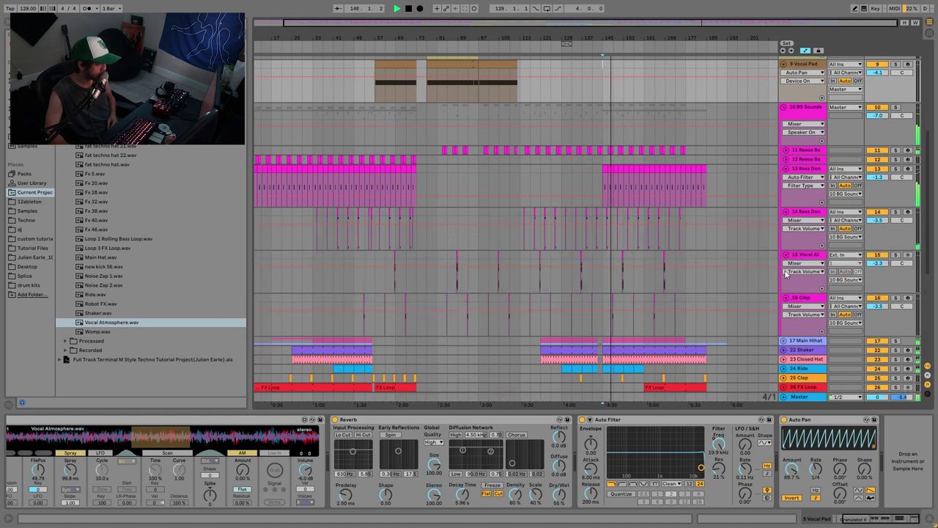
left_click(787, 160)
left_click(786, 151)
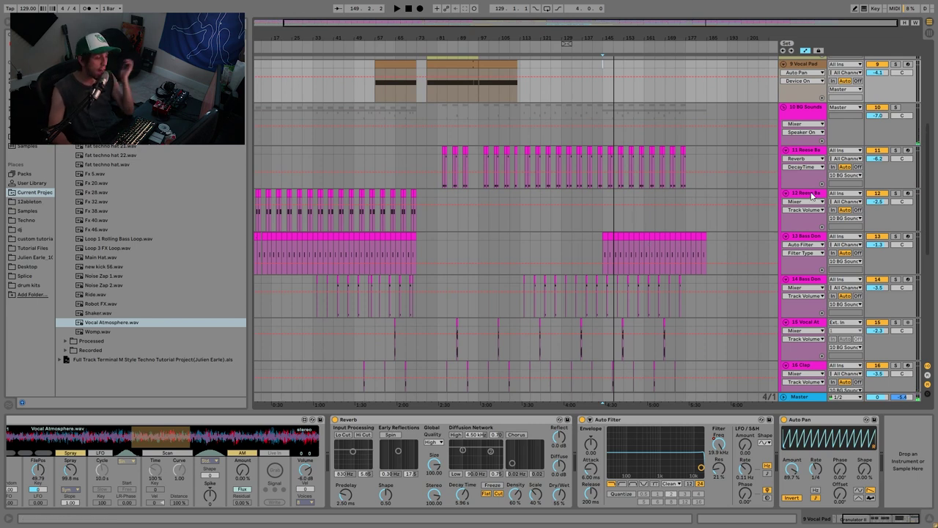
- Solo the first Reese Bass track and audition its clip from bar 147 with the timeline enlarged
left_click(895, 150)
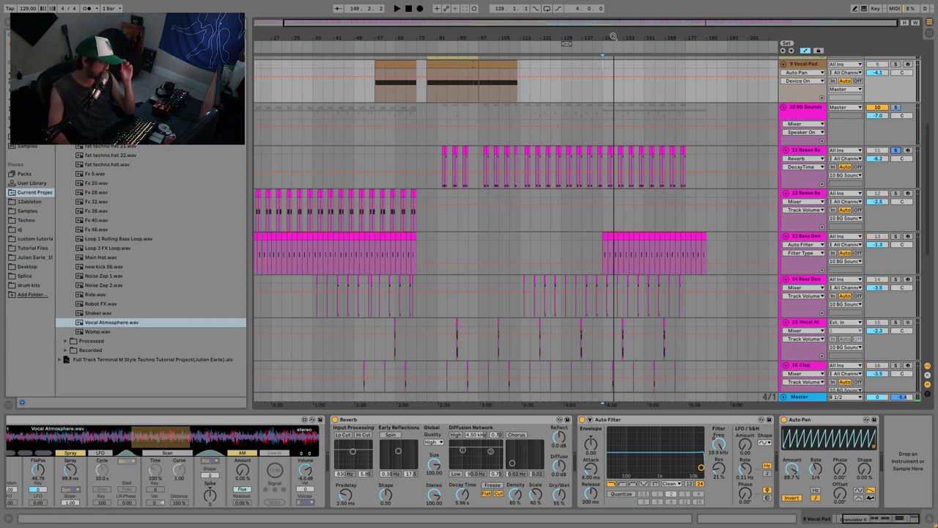
left_click_drag(613, 36, 642, 90)
left_click(599, 151)
key("space")
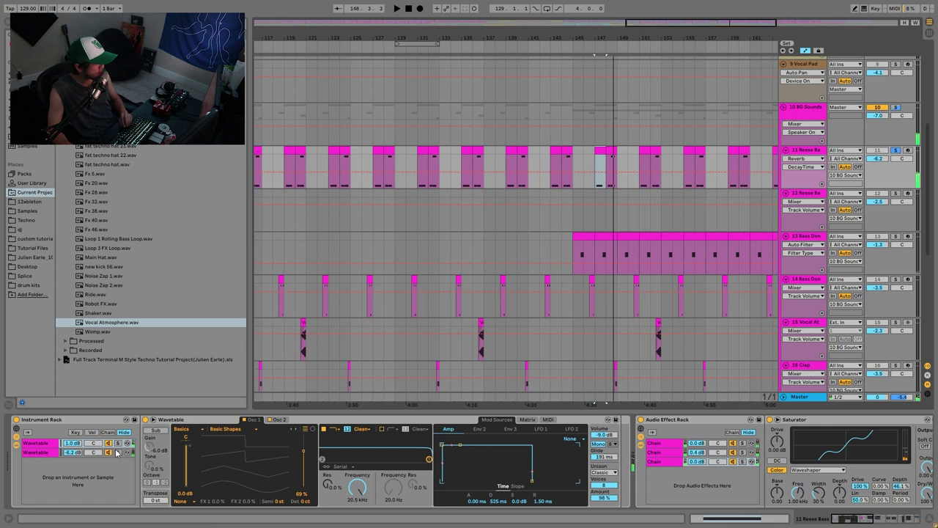
key("space")
- Compare the Reese Bass rack's two Wavetable chains by soloing each, viewing Oscillator 2 and the LFO 1 modulation matrix
left_click(277, 423)
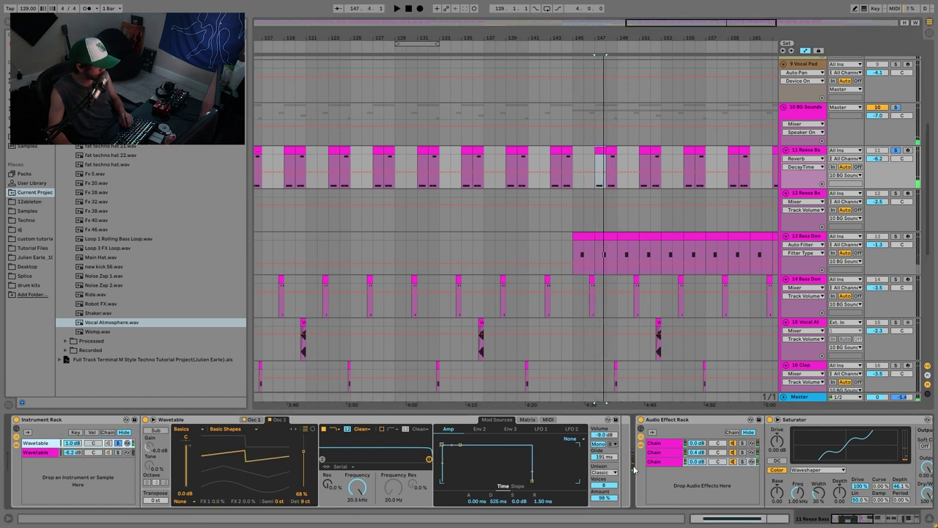
left_click(120, 453)
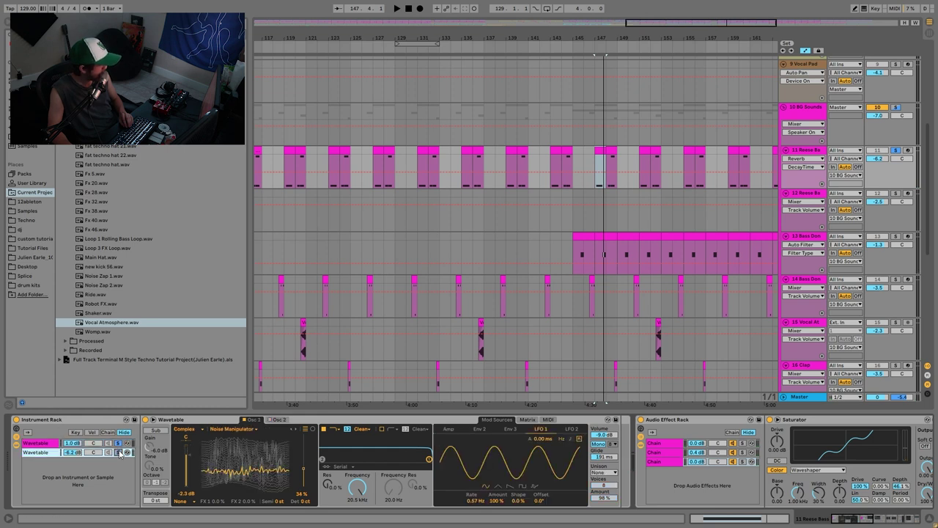
key("space")
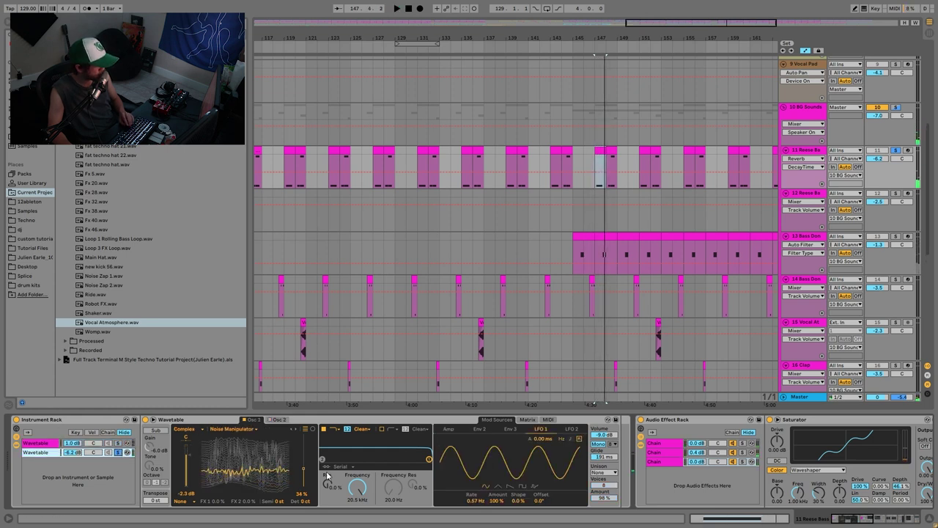
left_click(511, 420)
key("space")
left_click(528, 421)
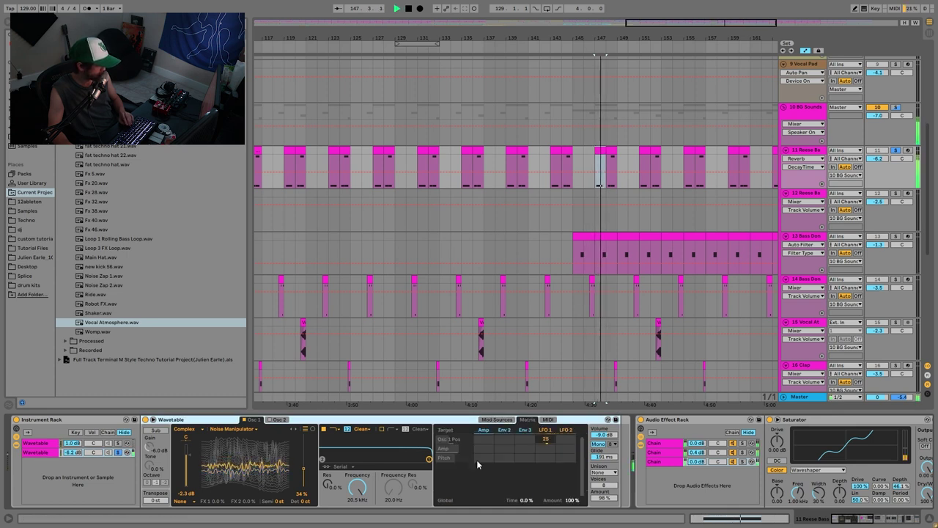
left_click(118, 452)
- Review the Reese Bass effects: the three Audio Effect Rack chains, Reverb, Drum Buss, Auto Filter and Auto Pan
scroll(654, 465, "right", 2)
scroll(653, 469, "right", 6)
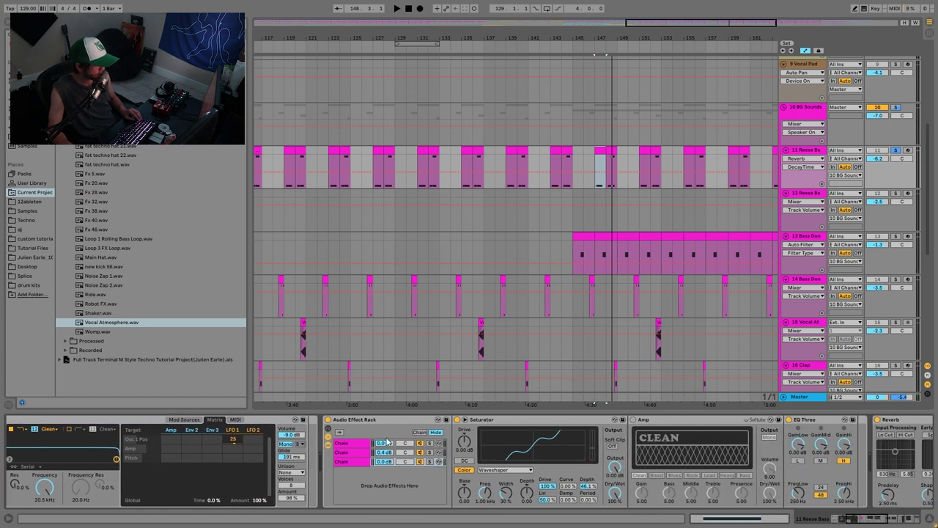
left_click(345, 452)
key("Up")
key("Down")
key("Up")
key("Down")
key("Down")
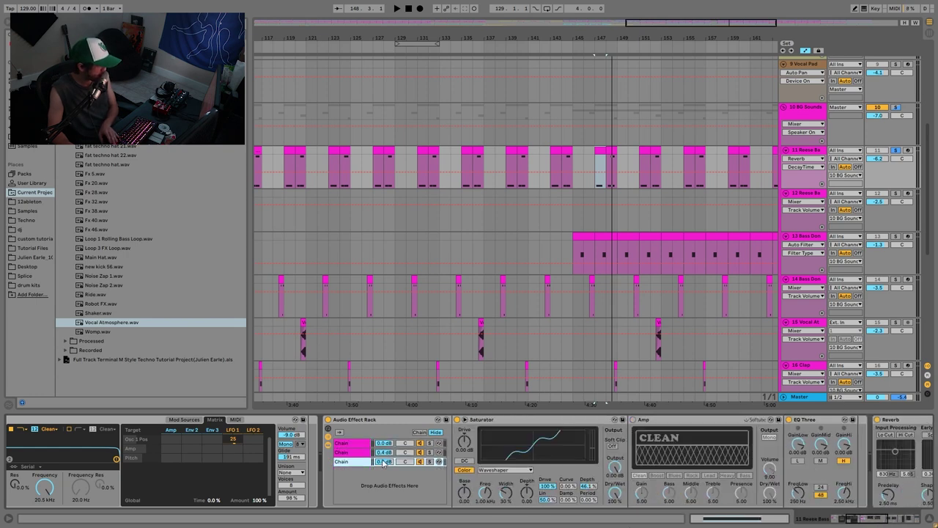
scroll(682, 477, "right", 10)
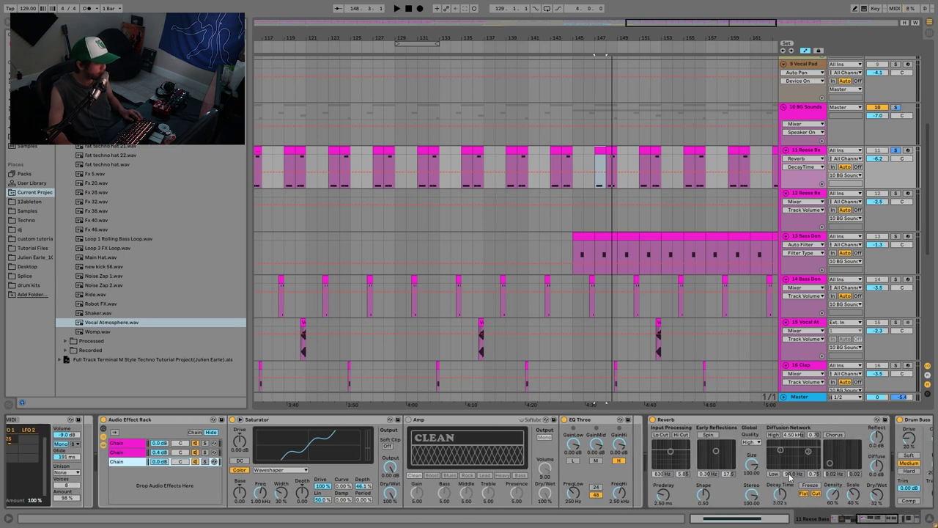
scroll(789, 476, "right", 6)
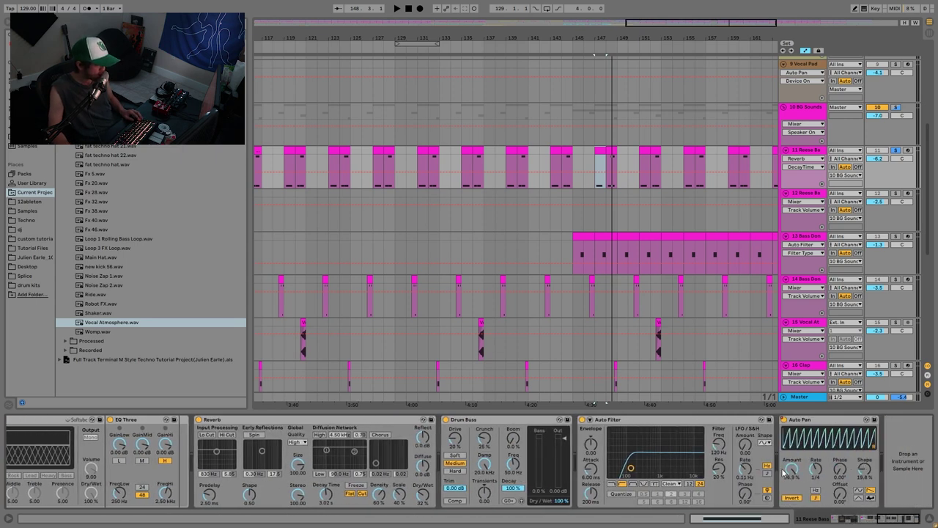
- Solo the Reese Bass 2 track and audition its clip from bar 67
left_click(804, 193)
left_click(668, 50)
key("space")
left_click_drag(626, 27, 625, 4)
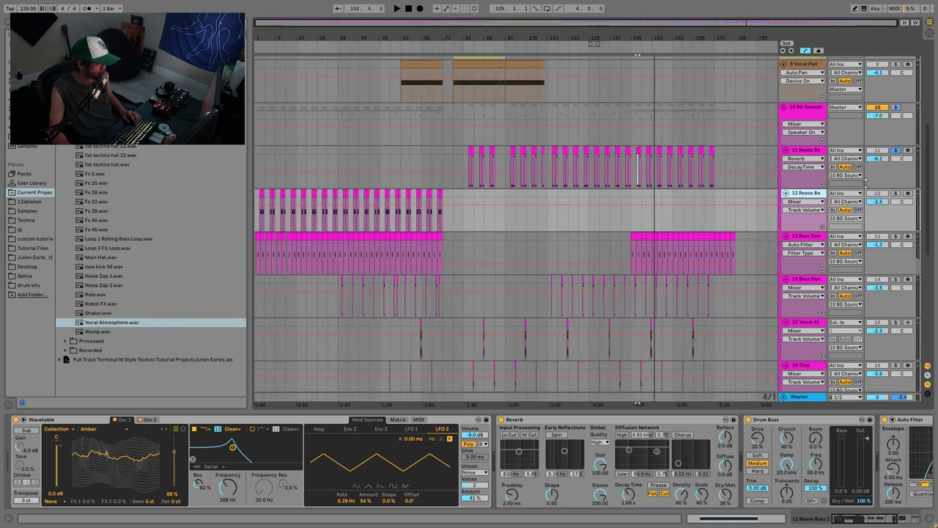
left_click(895, 193)
left_click(431, 197)
key("space")
key("space")
- Review the Reese Bass 2 Wavetable's Oscillator 2 and modulation matrix, plus its Reverb, Drum Buss, Auto Filter and Auto Pan
left_click(148, 419)
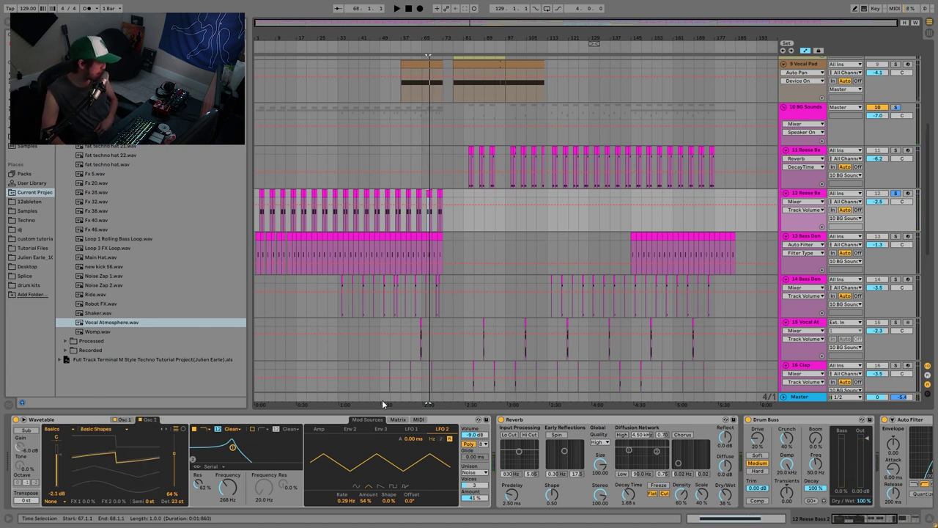
left_click(398, 420)
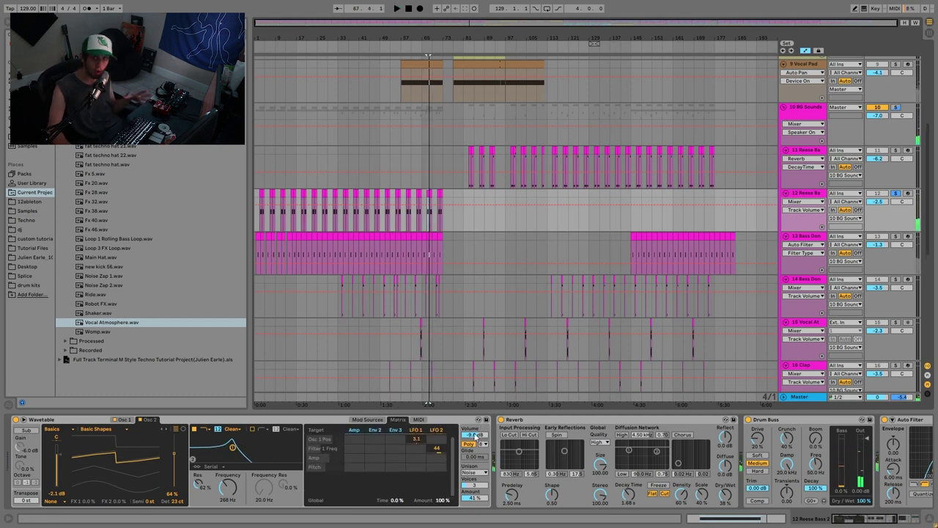
scroll(498, 452, "right", 1)
scroll(513, 458, "right", 5)
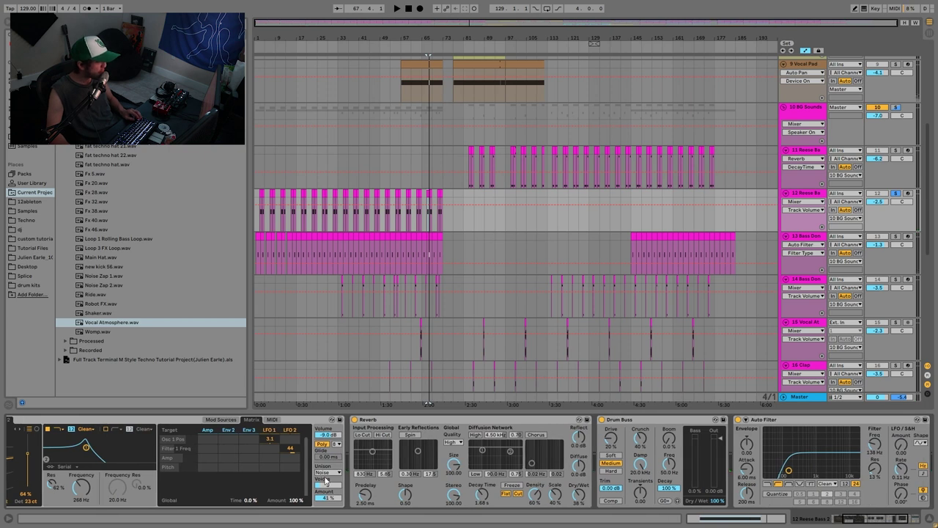
scroll(450, 482, "right", 6)
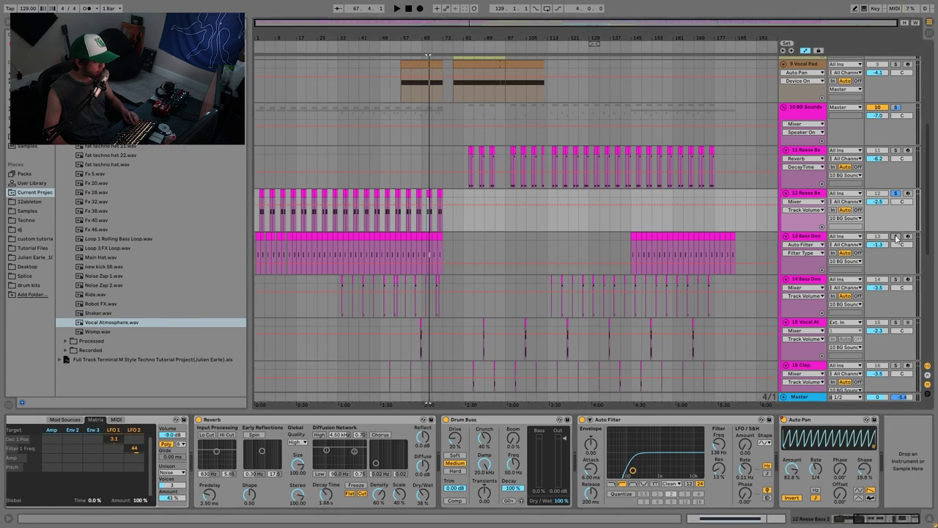
- Audition the soloed Bass Donk 1 and Bass Donk 2 tracks from bar 65, and select the Bass Donk 2 clip near bar 67
left_click(425, 236)
key("space")
left_click_drag(430, 38, 441, 38)
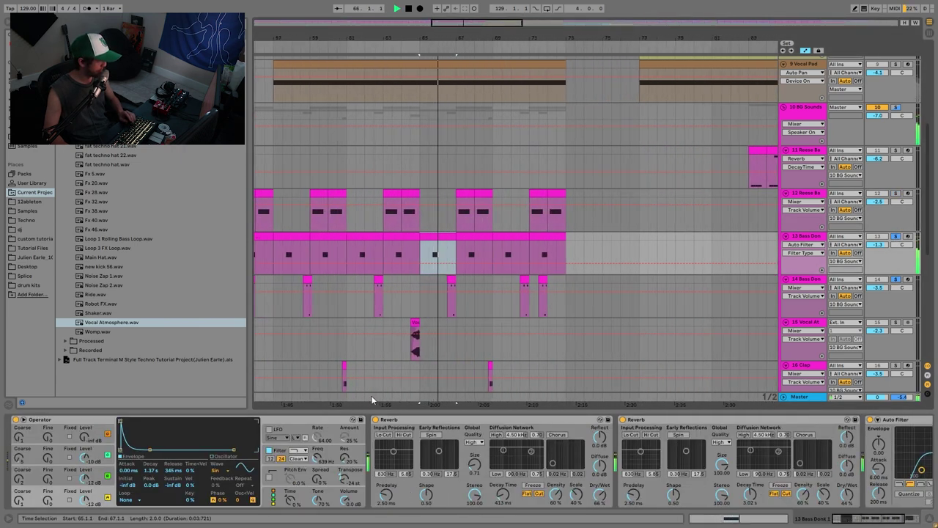
left_click(452, 288)
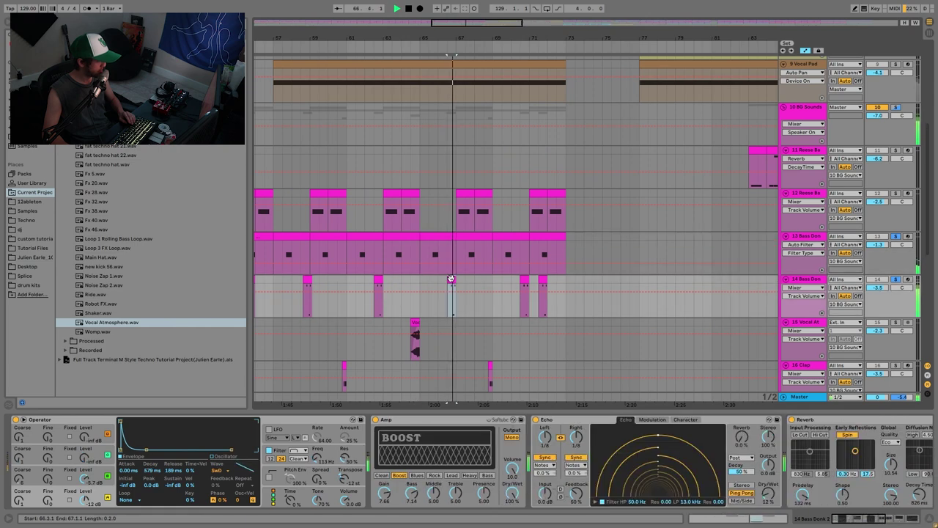
- Compare the Bass Donk 1 and Bass Donk 2 Operators, reviewing Bass Donk 1's Oscillator C and filter envelope
left_click(439, 236)
key("space")
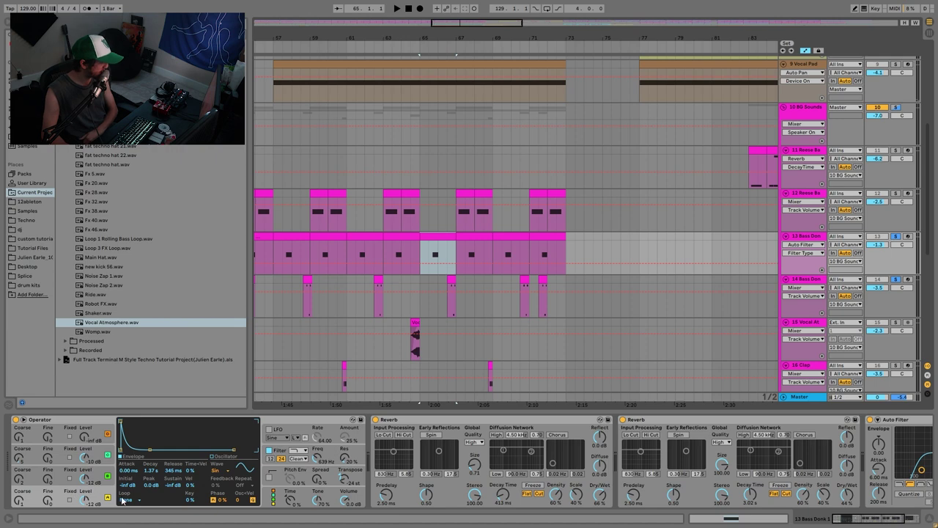
left_click(93, 477)
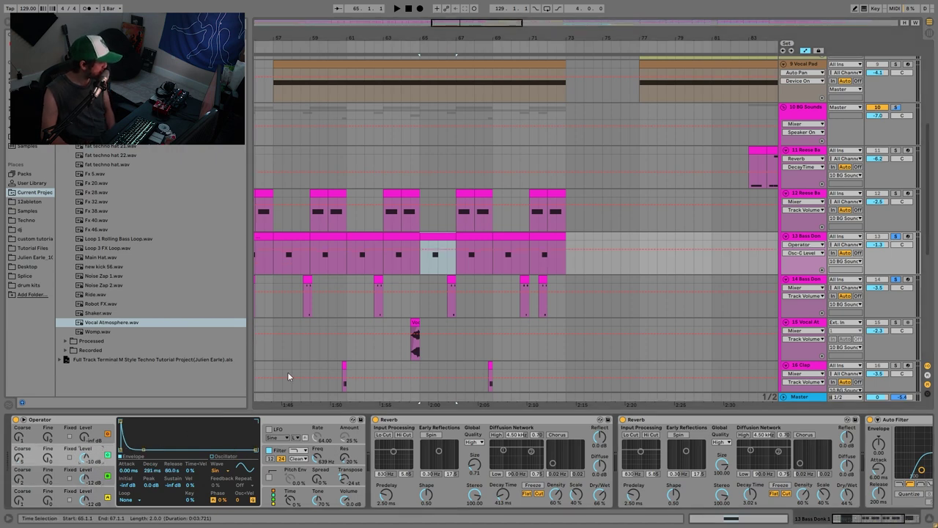
left_click(448, 286)
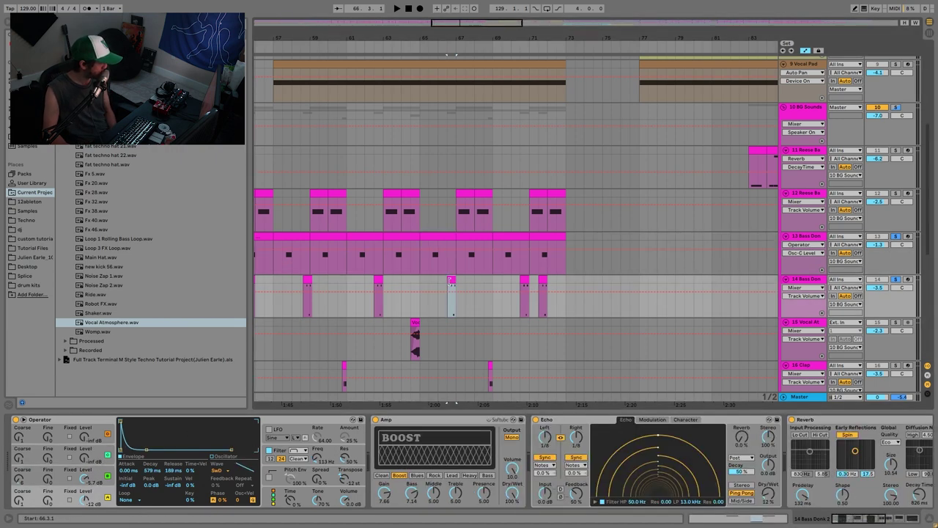
left_click(449, 239)
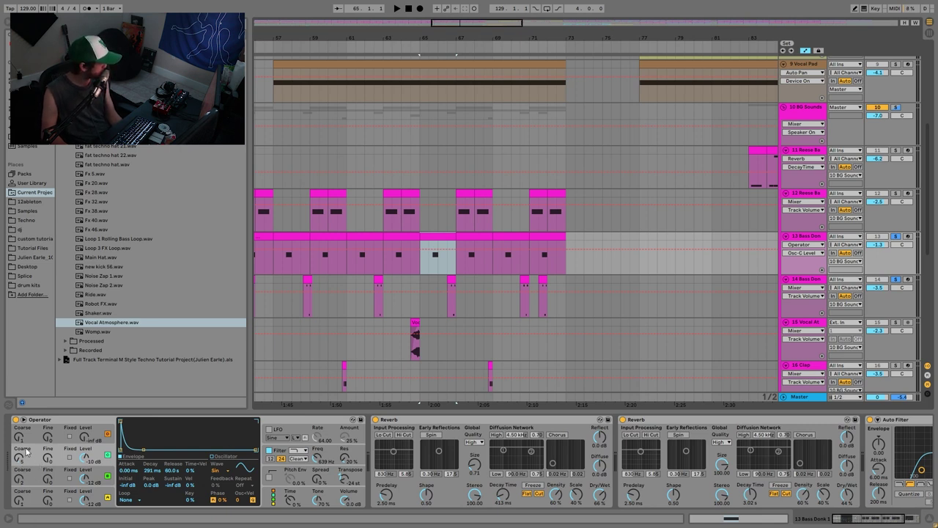
left_click(280, 452)
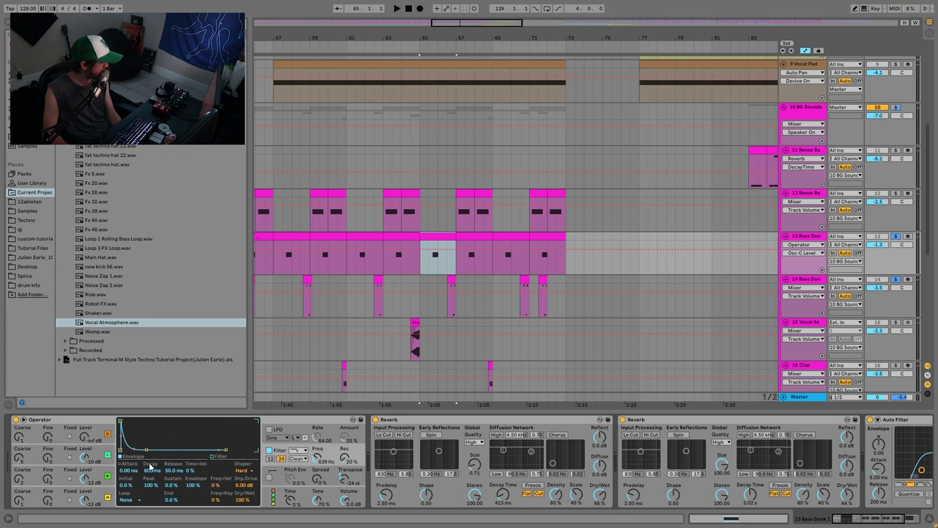
- Try the Bass Donk 1 Operator filter with its Shaper set to Off, audition it, and undo the change
left_click_drag(252, 466, 242, 440)
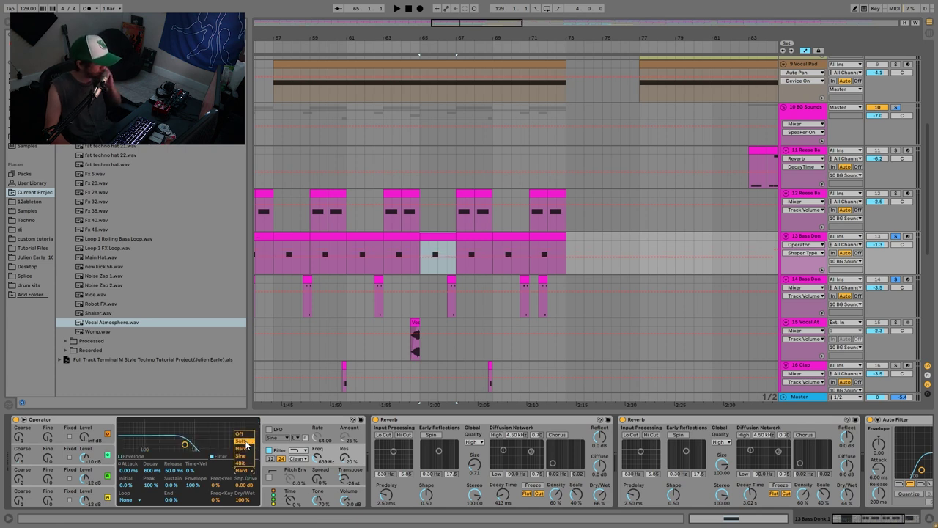
key("space")
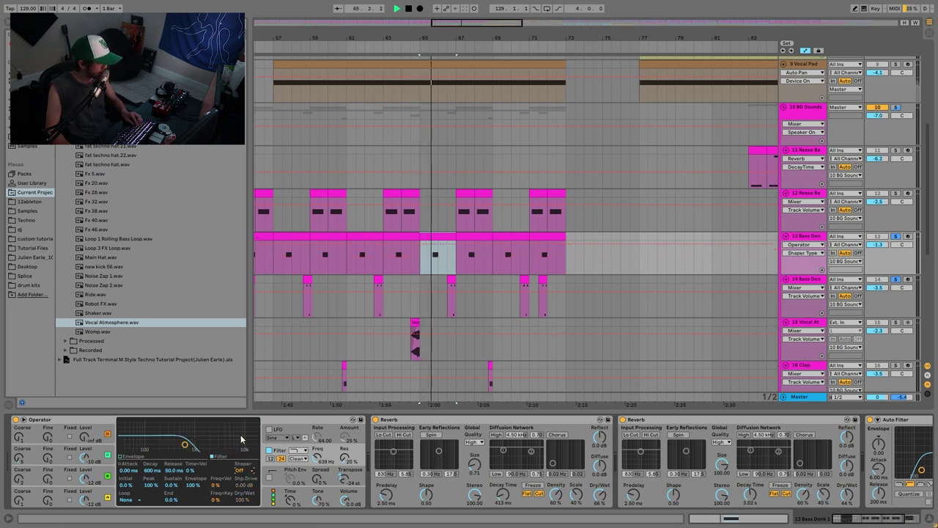
key("ctrl+z")
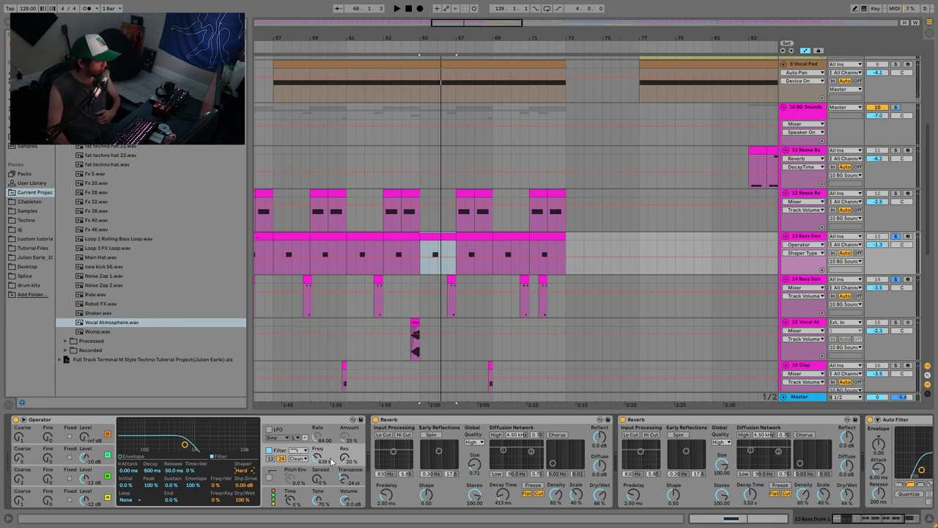
- Review Bass Donk 1's Operator filter envelope, two Reverbs and Auto Filter while auditioning the track from bar 65
left_click(195, 485)
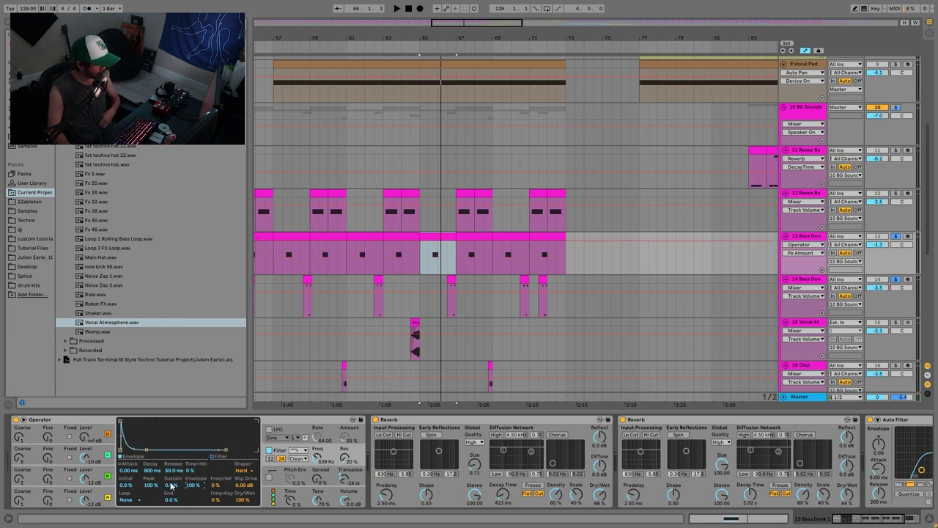
scroll(475, 486, "right", 4)
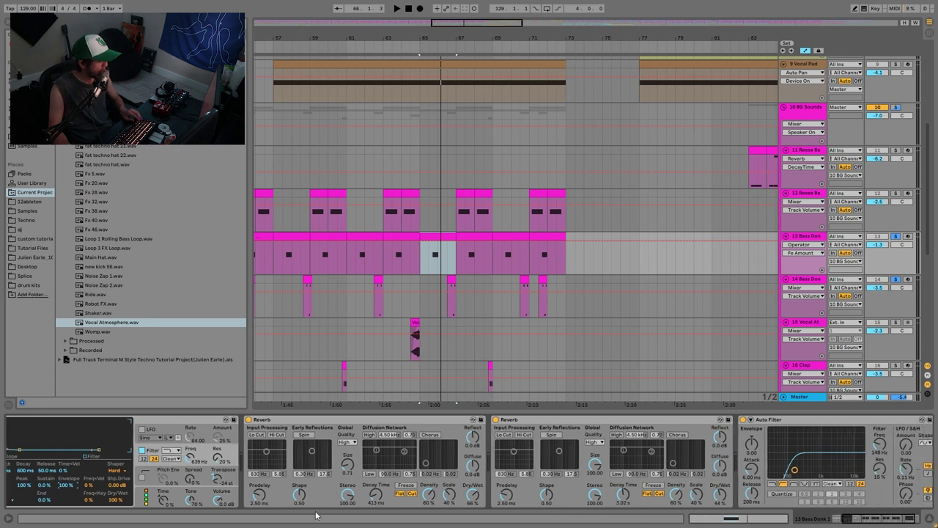
key("space")
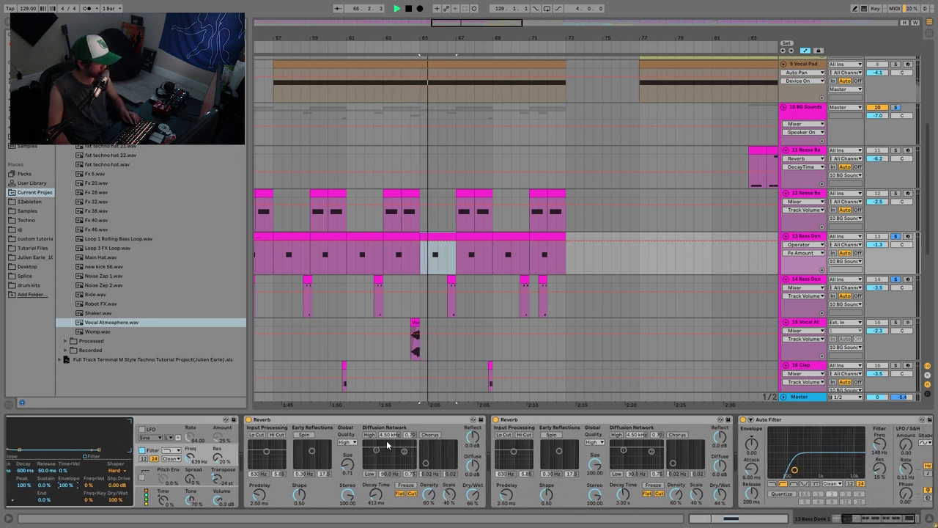
key("space")
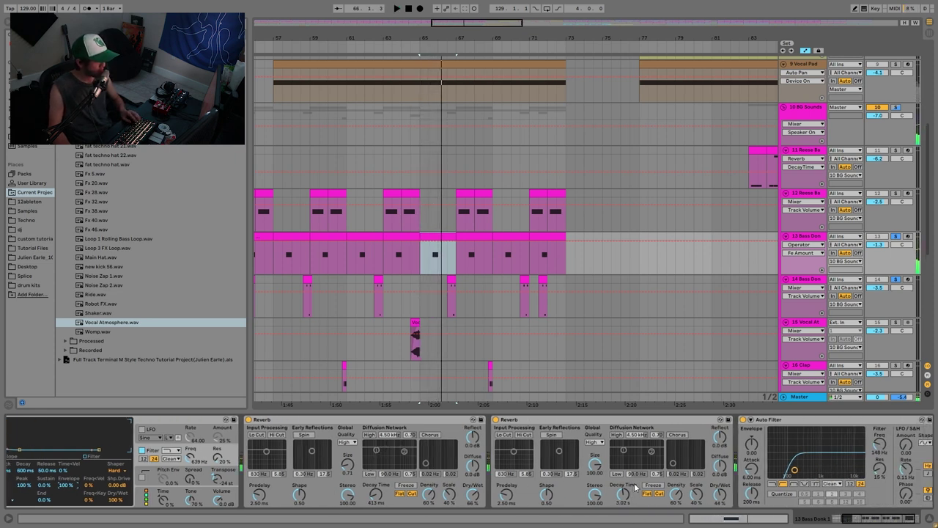
scroll(635, 488, "right", 2)
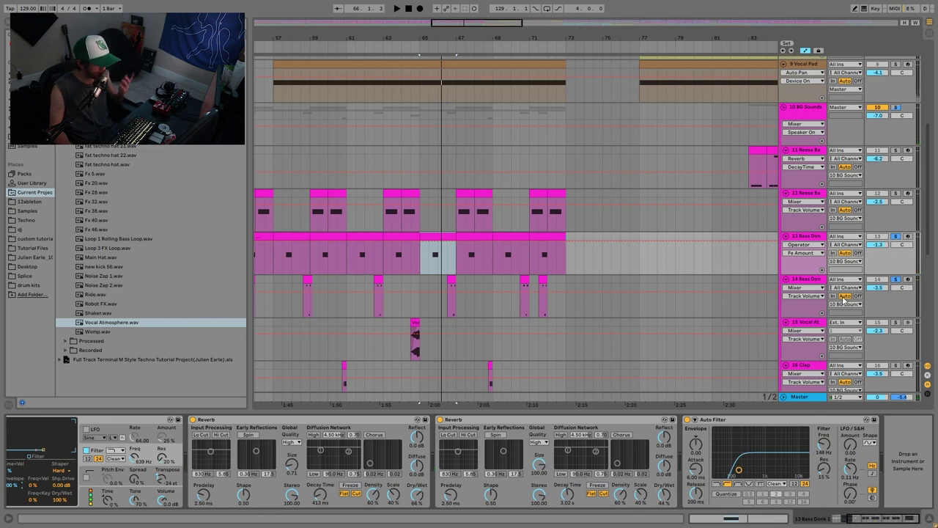
- Audition the Bass Donk 2 clip before bar 67 and review its Operator Oscillator B, filter envelope, Amp, Echo, Reverb, Saturator and EQ Eight
left_click(819, 284)
left_click(451, 282)
key("space")
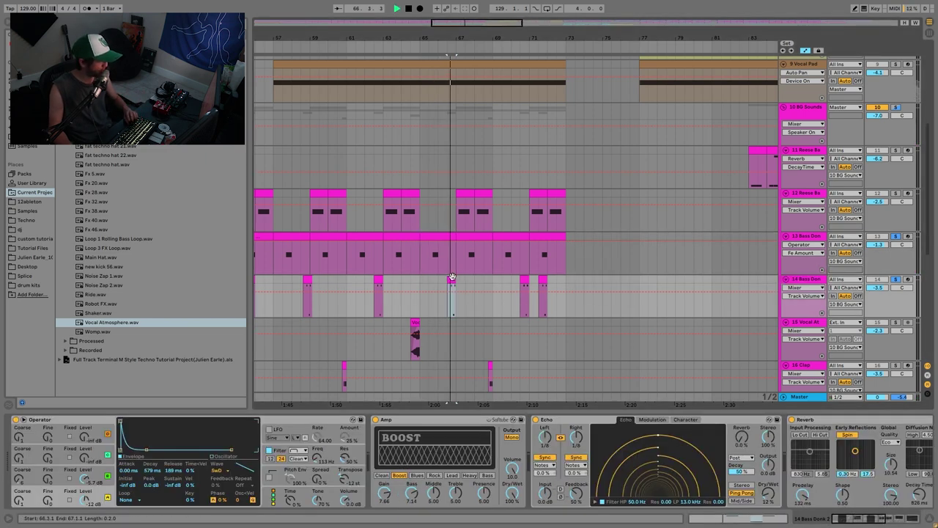
left_click(99, 480)
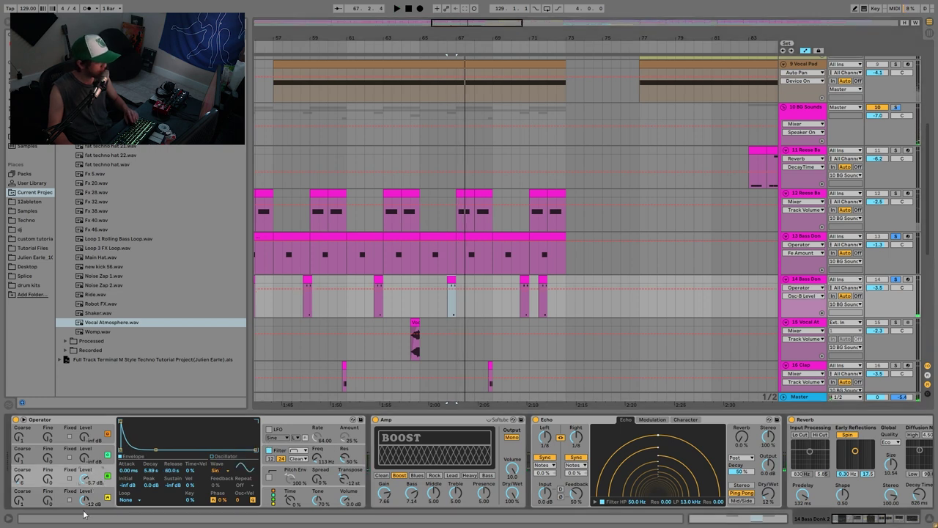
left_click(276, 450)
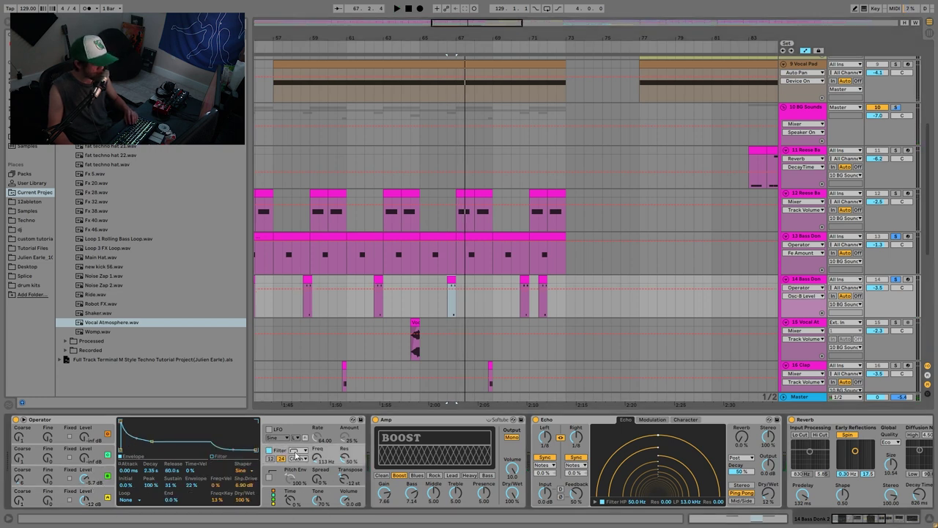
scroll(394, 448, "right", 4)
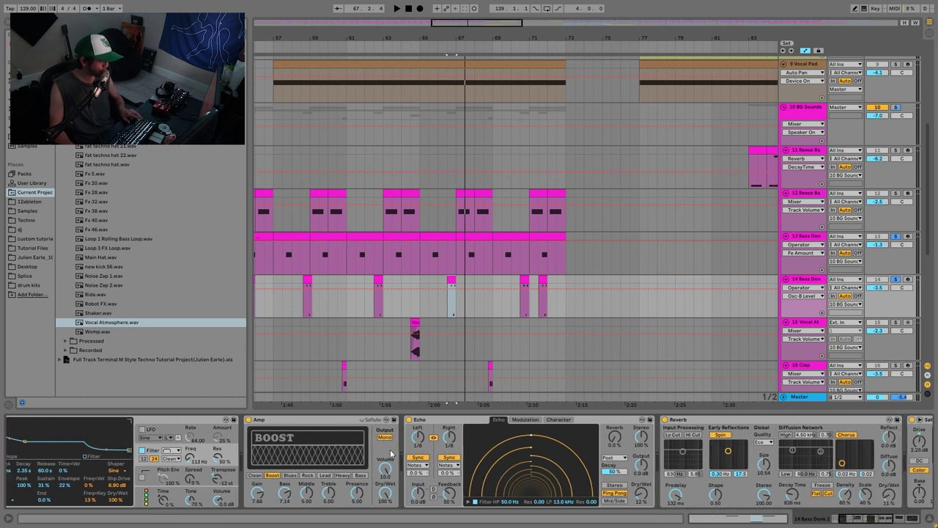
scroll(431, 493, "right", 9)
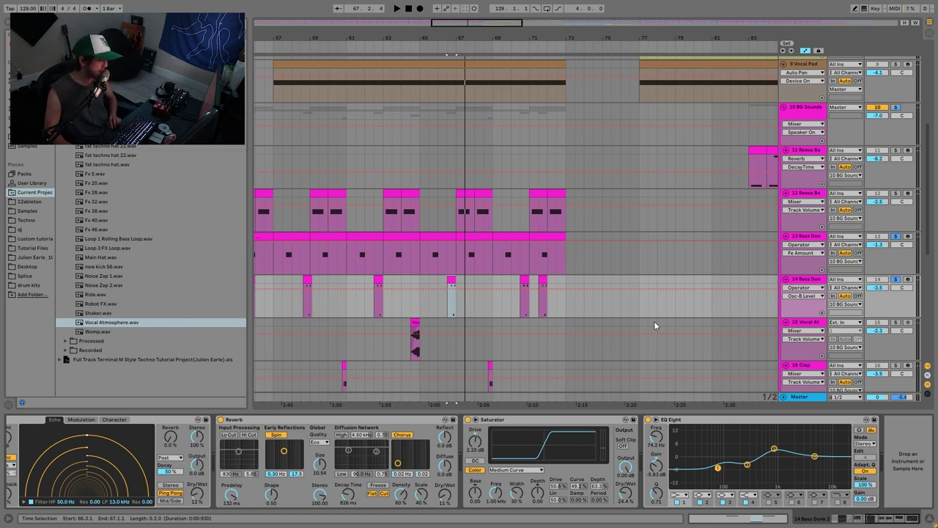
- Solo the whole BG Sounds group and delete the disabled first Auto Filter from it
scroll(828, 257, "down", 3)
scroll(841, 275, "up", 5)
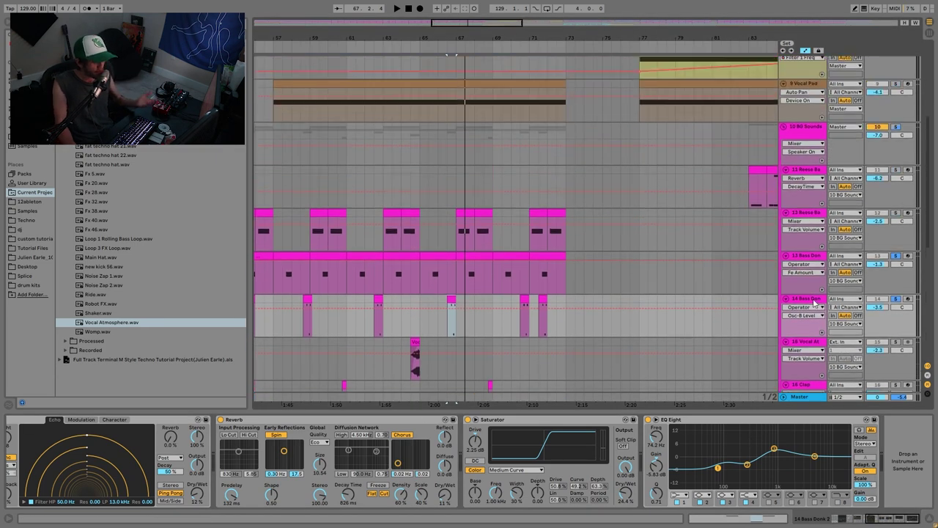
left_click(896, 157)
left_click(831, 168)
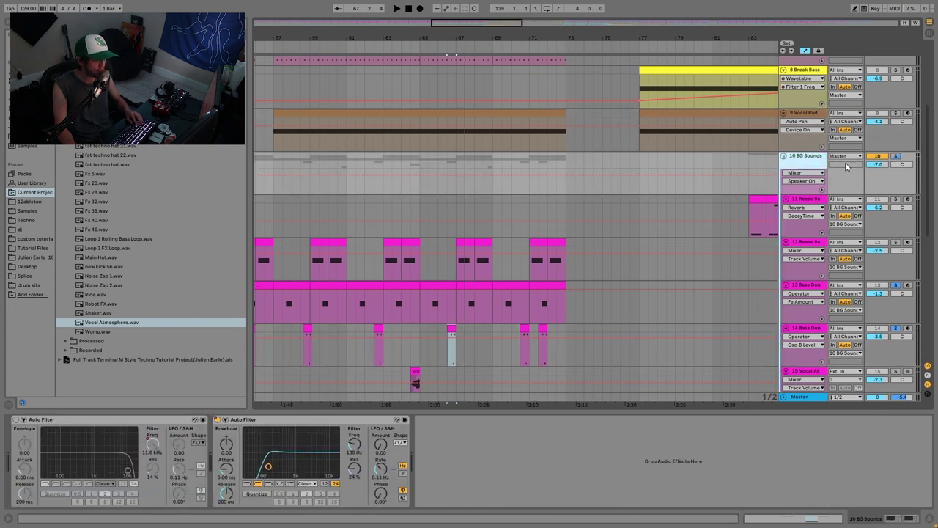
left_click(896, 156)
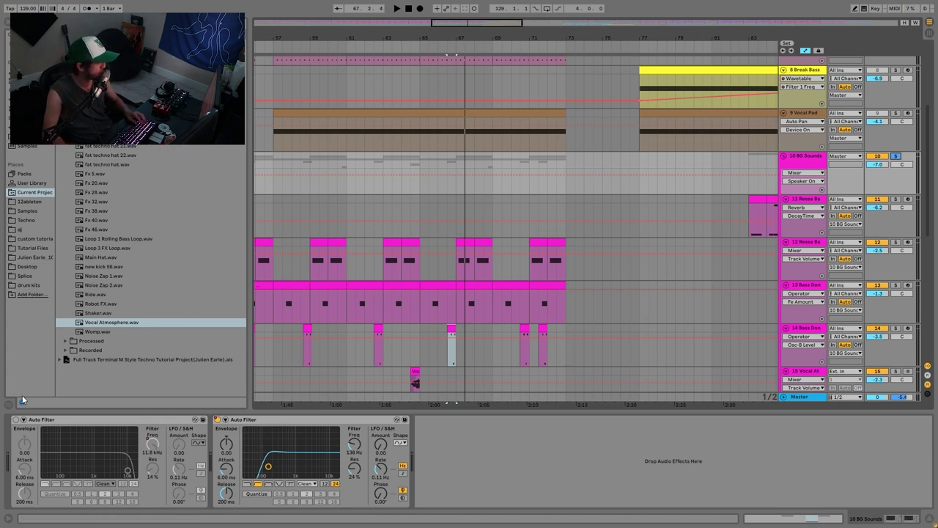
left_click(161, 420)
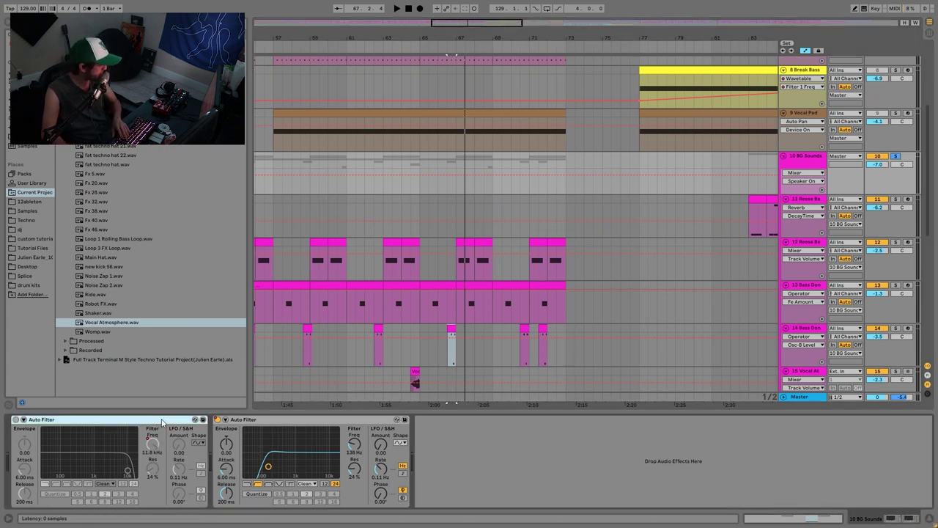
key("Delete")
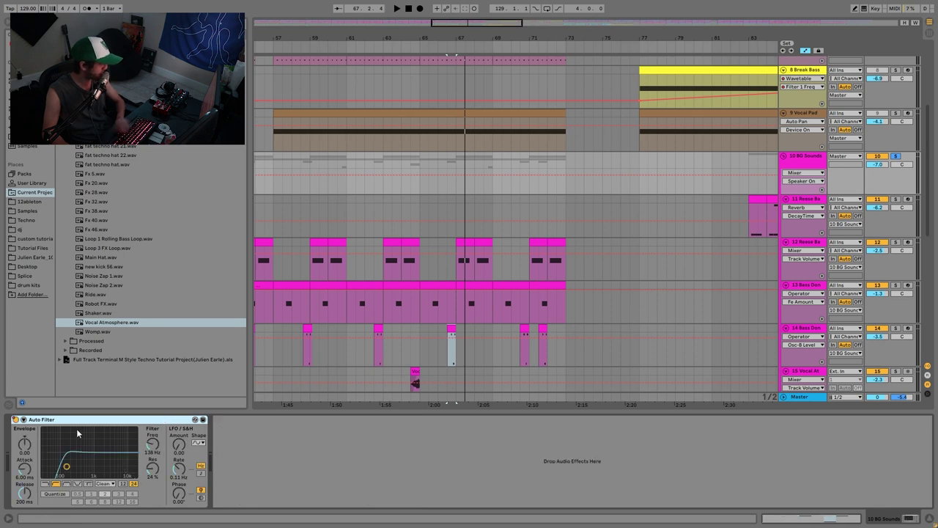
- Show the BG Sounds Auto Filter's Device On automation across the arrangement and play the unsoloed mix from bar 113
right_click(16, 421)
left_click(511, 36)
left_click_drag(511, 36, 435, 37)
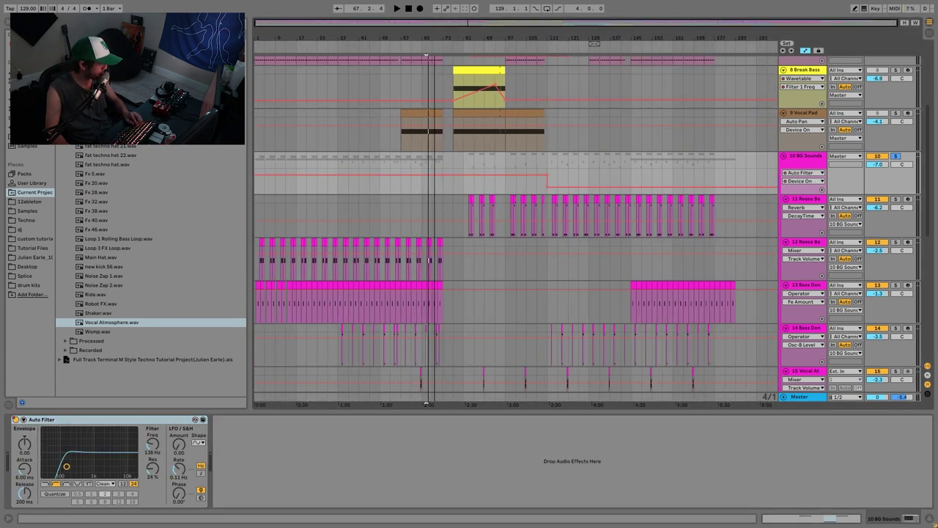
scroll(558, 192, "up", 5)
scroll(543, 347, "down", 3)
left_click(543, 218)
key("space")
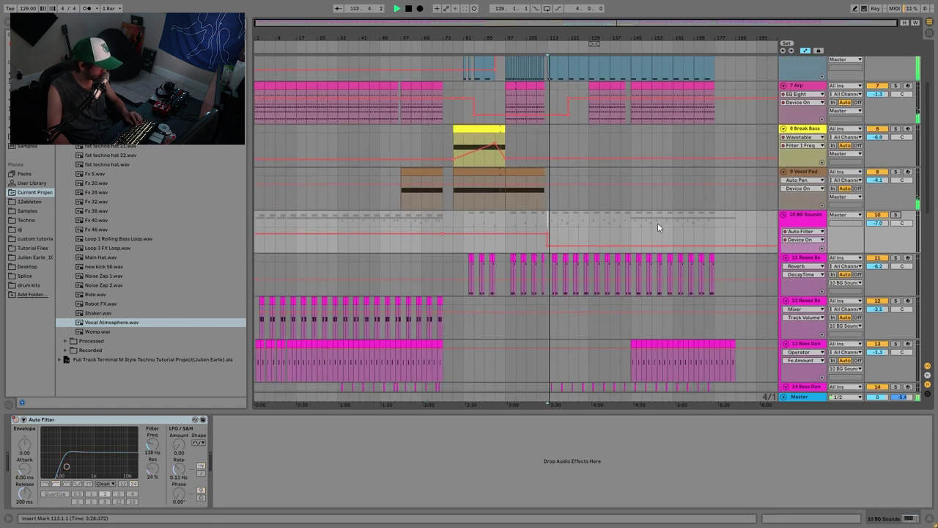
scroll(667, 231, "down", 3)
key("space")
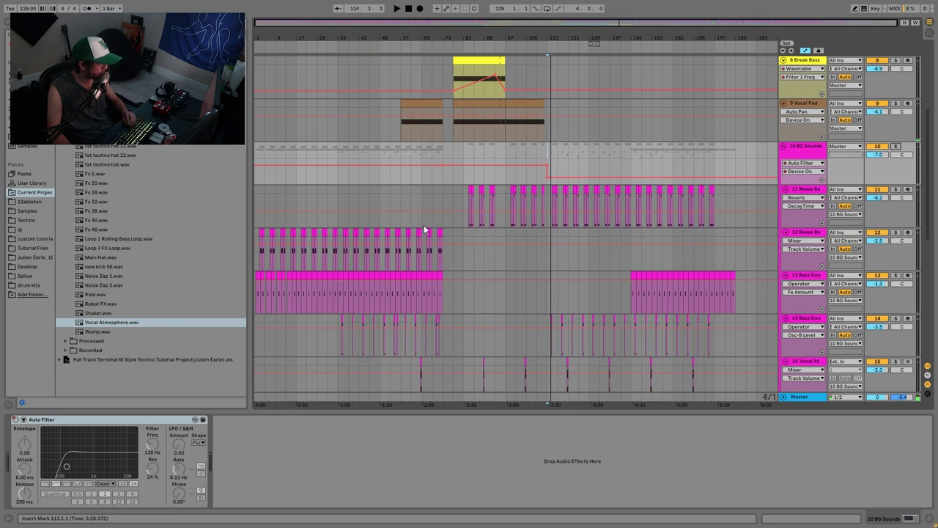
- Play the full mix from the Reese Bass 2 clip at bar 67
left_click(424, 230)
key("space")
scroll(517, 239, "down", 5)
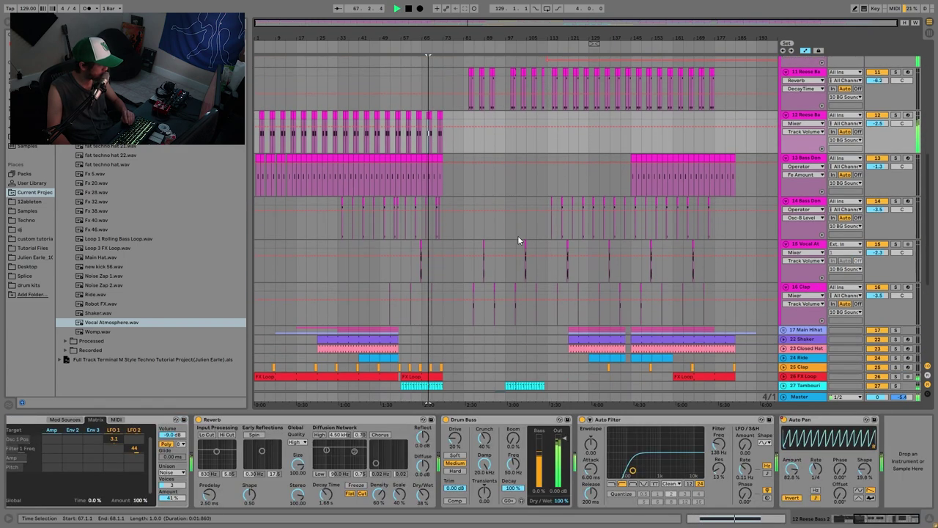
scroll(642, 251, "down", 3)
key("space")
- Solo the Main Hihat group, Shaker, Closed Hat and Ride, audition them from bar 129, and unfold their tracks
left_click(895, 262)
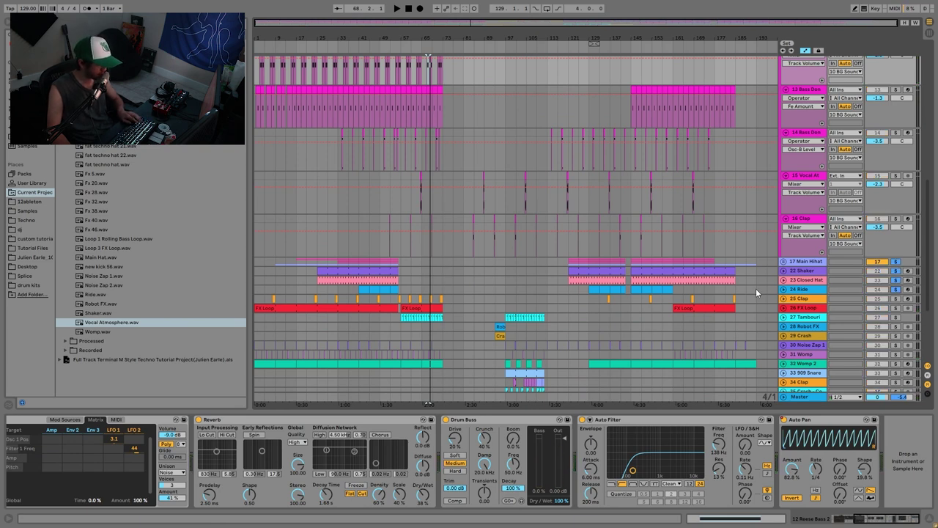
left_click(595, 288)
key("space")
left_click(783, 289)
left_click(784, 280)
left_click(783, 270)
left_click(784, 261)
scroll(830, 269, "down", 3)
scroll(831, 268, "down", 3)
key("space")
- Audition the Main Hihat group on its own from bar 129, followed by its soloed fat techno hat 20 track
scroll(892, 167, "up", 2)
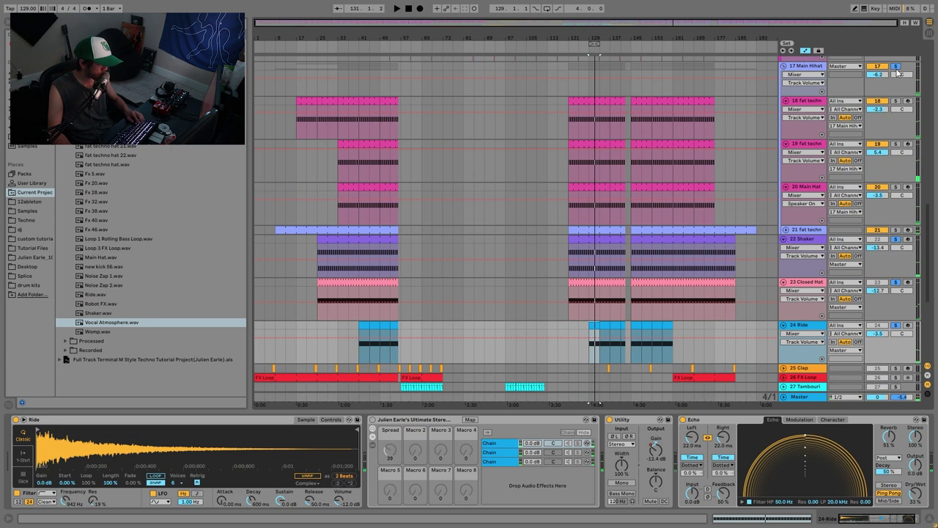
key("space")
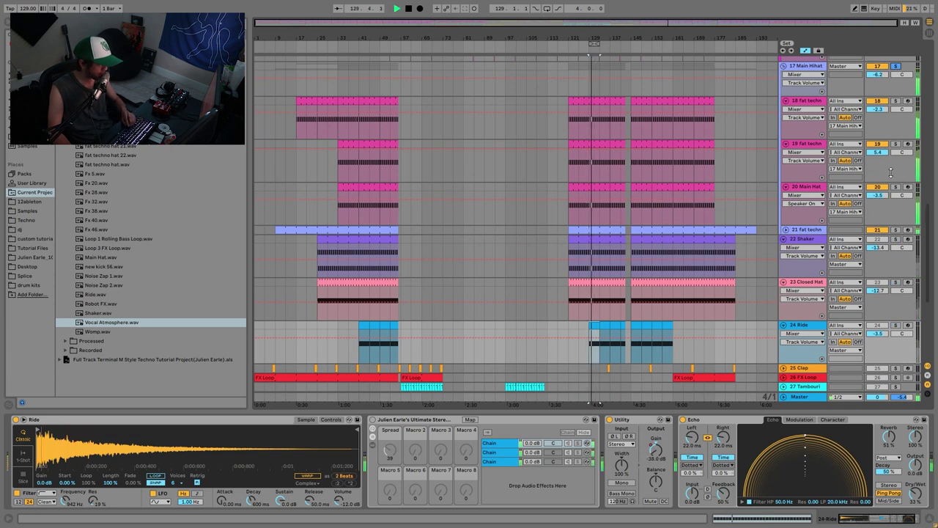
key("space")
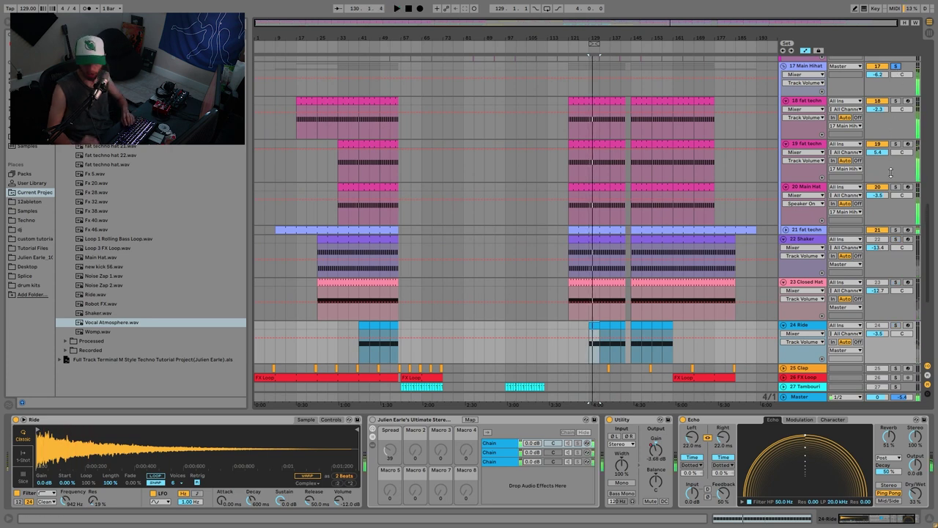
left_click(895, 101)
left_click(801, 101)
key("space")
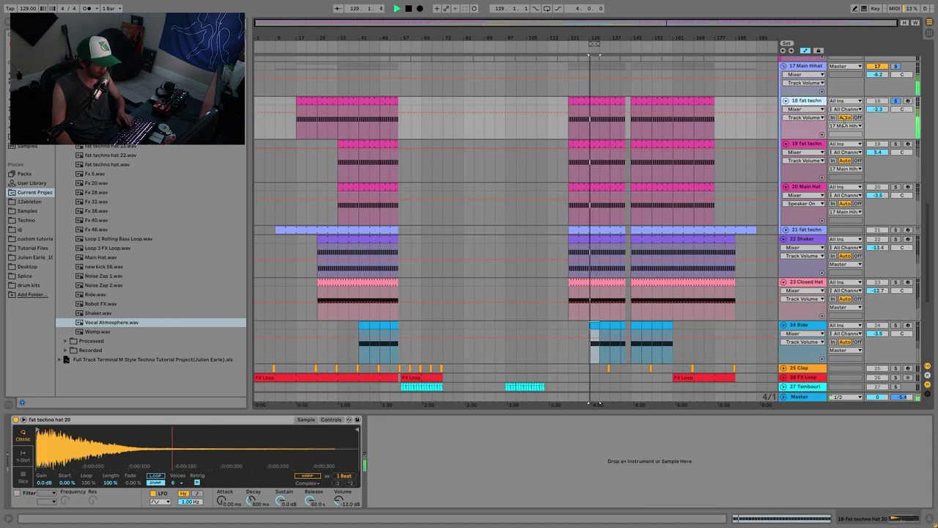
- Solo the fat techno hat 21 track during playback and delete its Echo effect
left_click(820, 145)
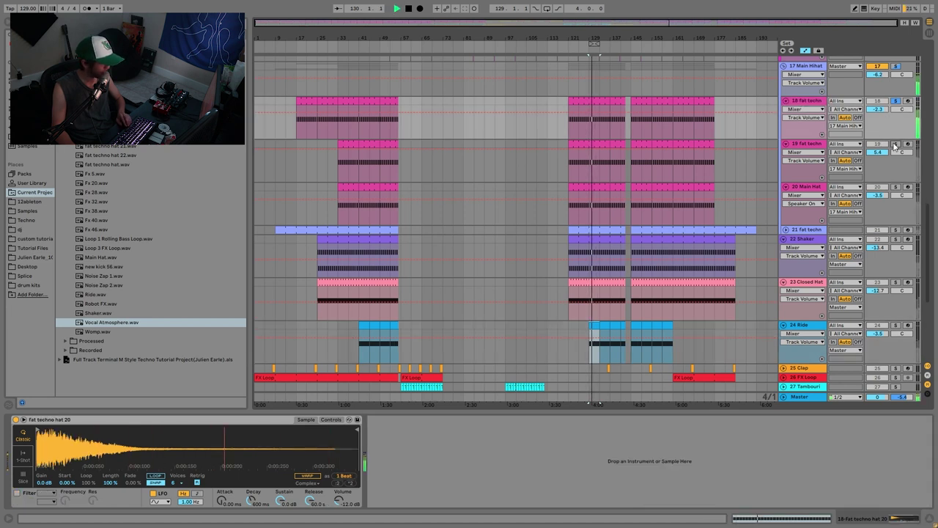
left_click(819, 149)
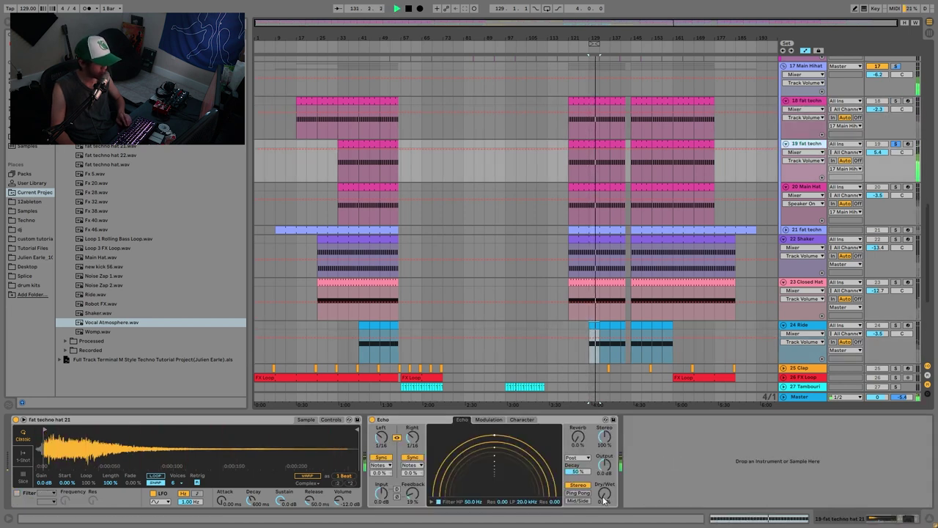
key("Delete")
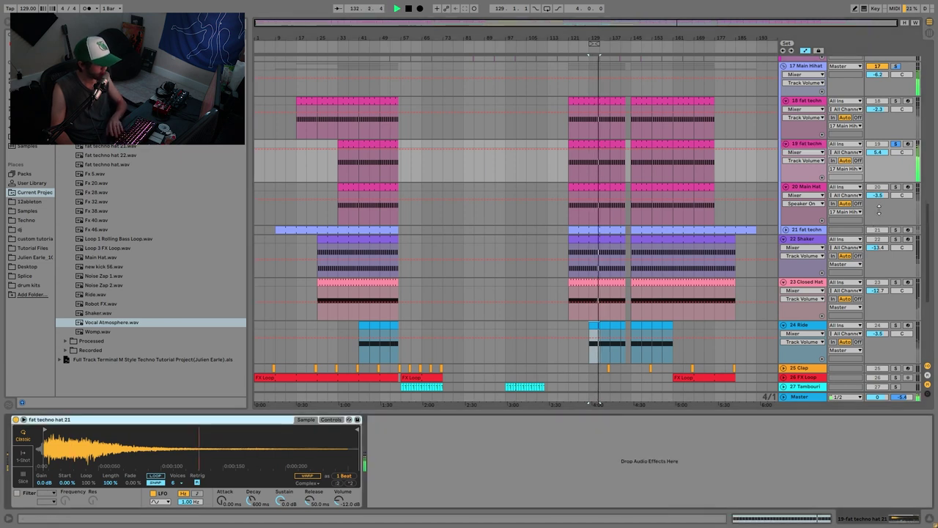
- Solo the Main Hat track and the fat techno hat 22 track in turn during playback, and stop
left_click(816, 198)
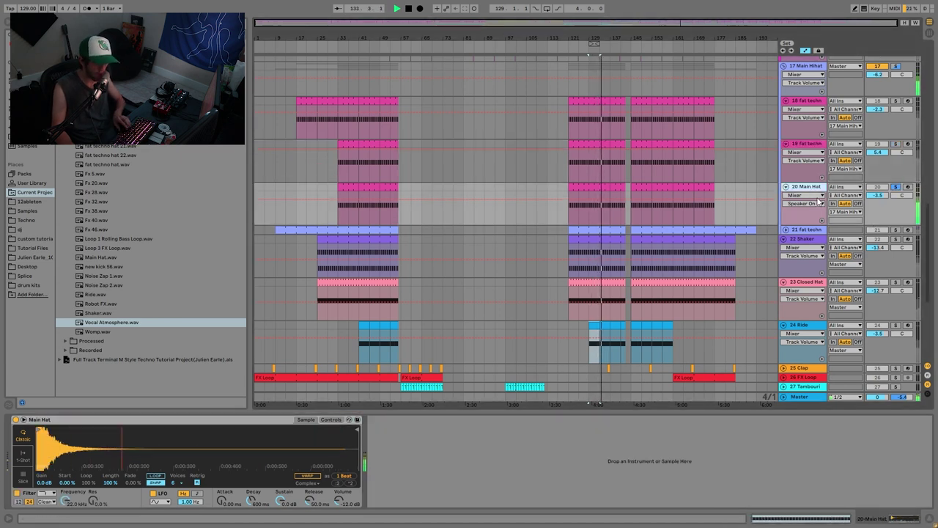
left_click(802, 230)
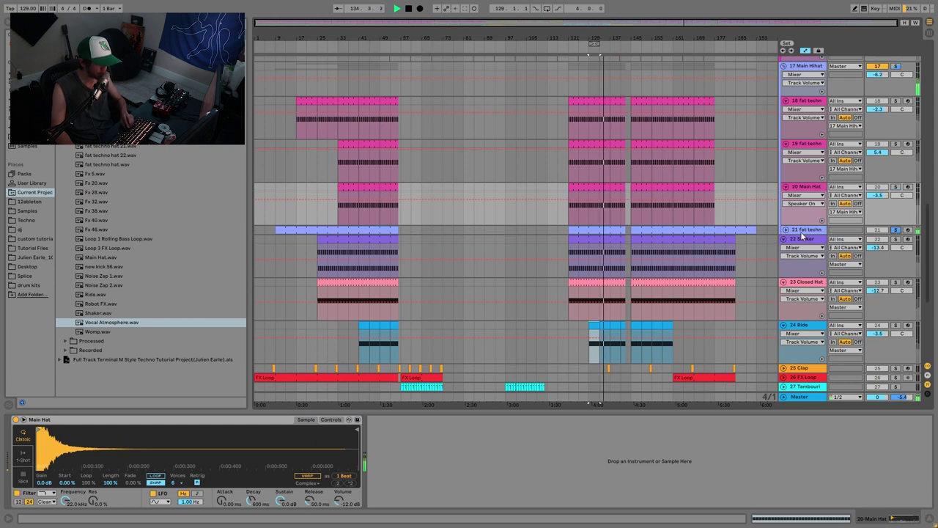
key("space")
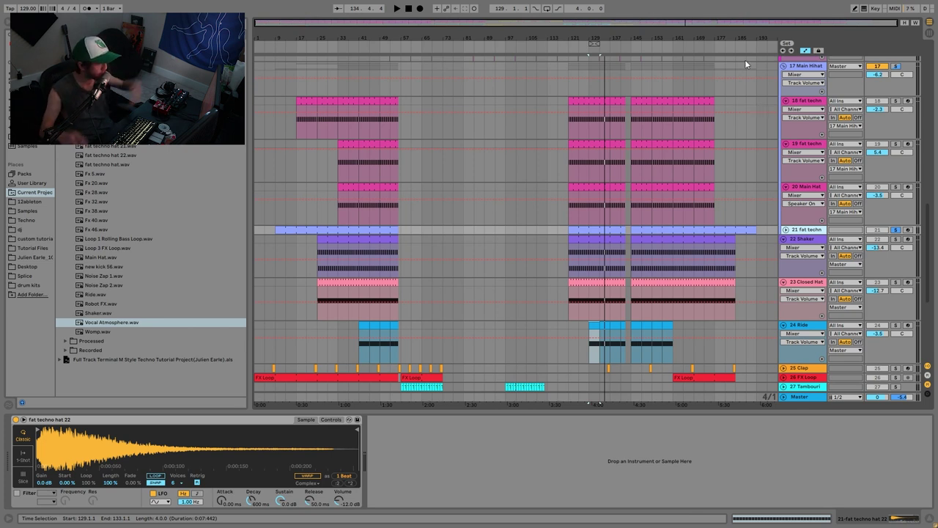
- Solo the whole Main Hihat group, show its device chain and play it from bar 129
left_click(896, 66)
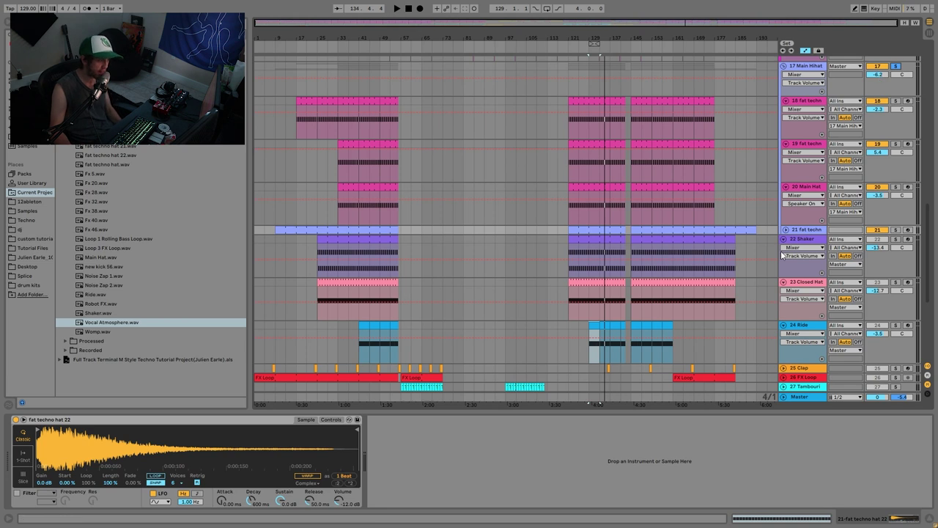
left_click(798, 66)
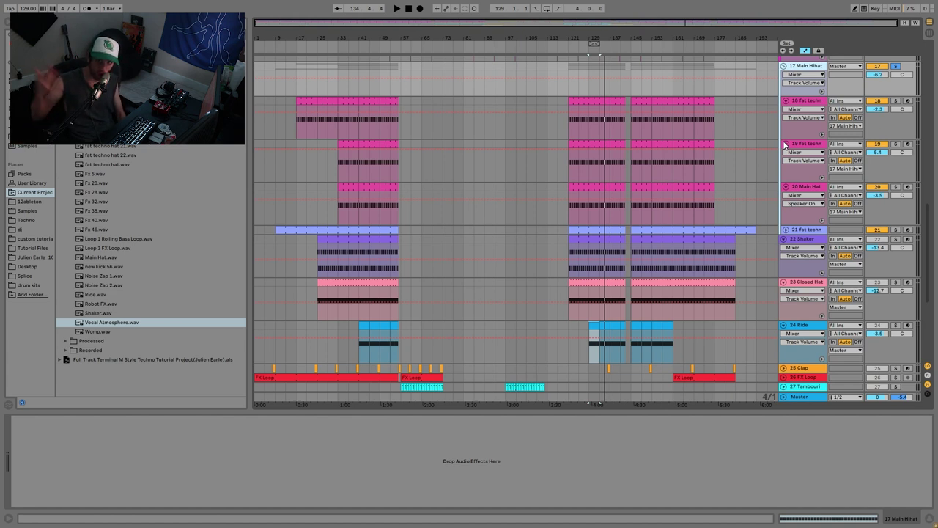
key("space")
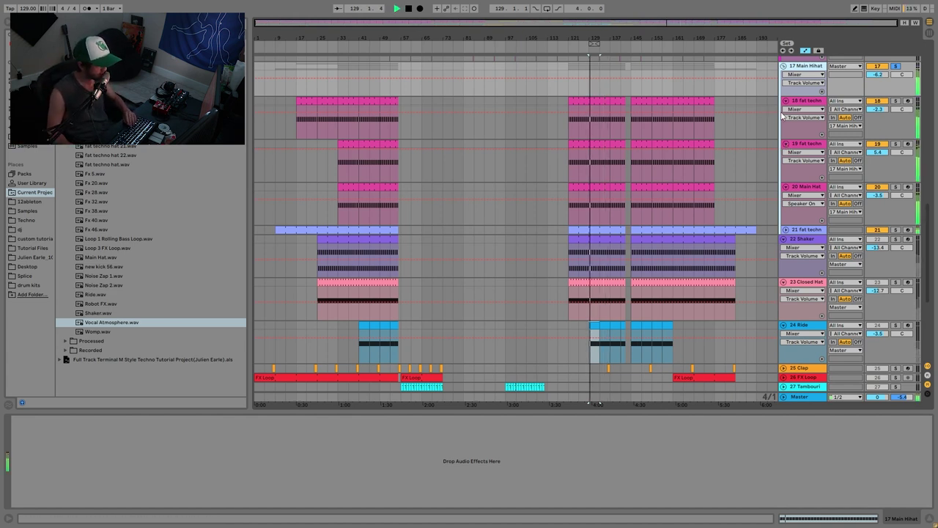
- Mute and unmute each of the four hat tracks in the Main Hihat group in turn during playback
left_click(880, 100)
left_click(880, 100)
left_click(875, 145)
left_click(877, 144)
left_click(878, 187)
left_click(878, 187)
left_click(878, 229)
left_click(878, 229)
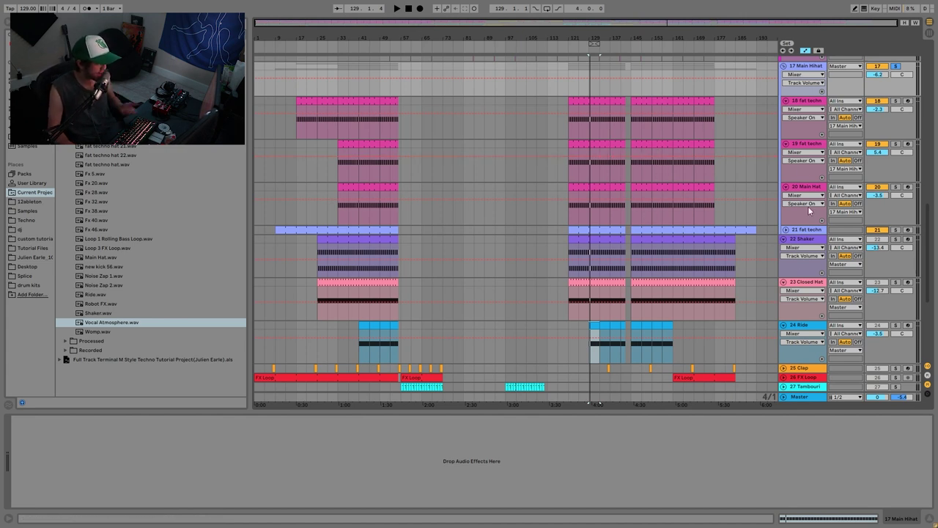
- Fold the Main Hat, fat techno hat 21 and fat techno hat 20 tracks
left_click(785, 187)
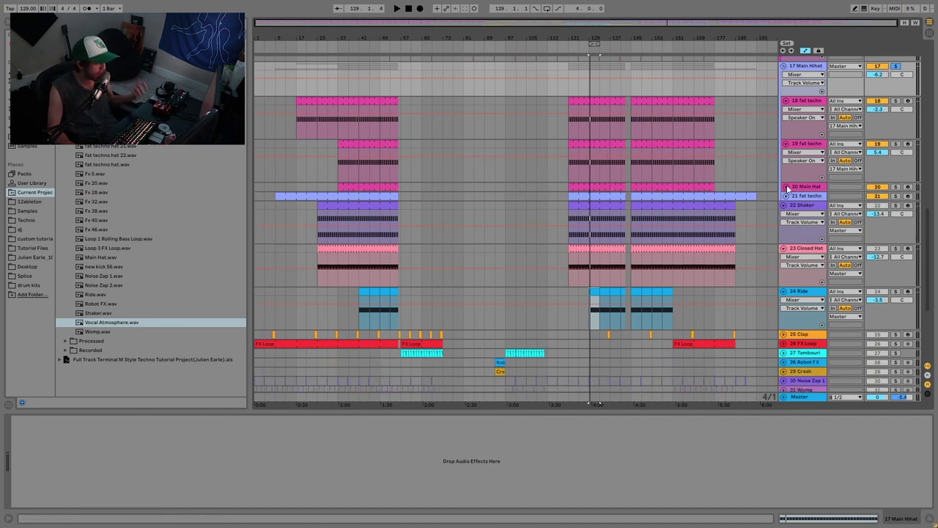
left_click(785, 144)
left_click(786, 101)
- Examine the devices on the individual hat tracks, ending back at the Main Hihat group
left_click(809, 103)
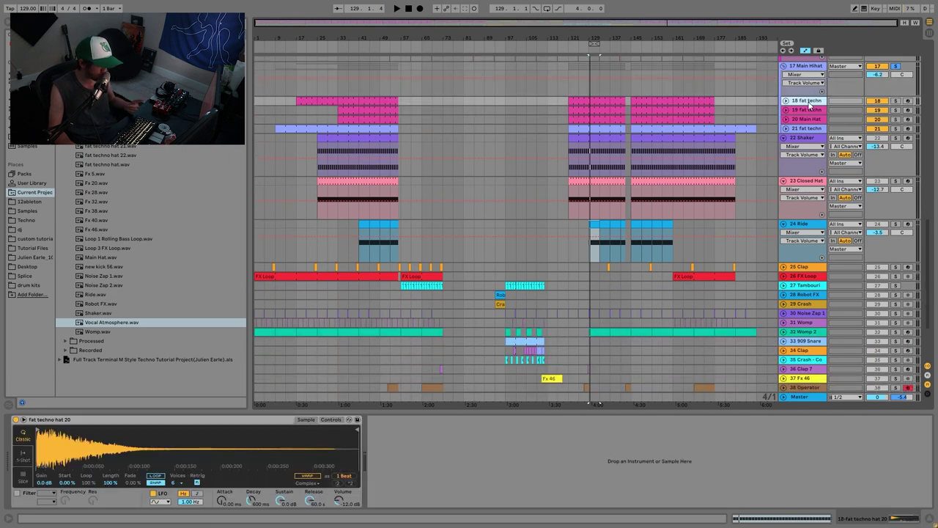
left_click(807, 129)
key("Up")
key("Up")
key("Up")
key("Up")
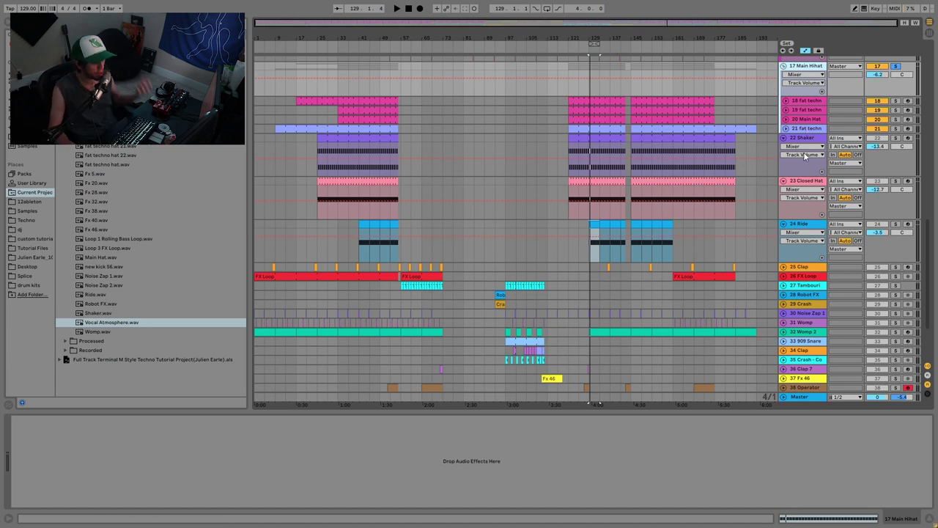
- Play the soloed Shaker from bar 129, add the Closed Hat, switch to the Ride alone, and show each track's devices
left_click(895, 138)
key("space")
left_click(804, 137)
left_click(894, 181, "ctrl")
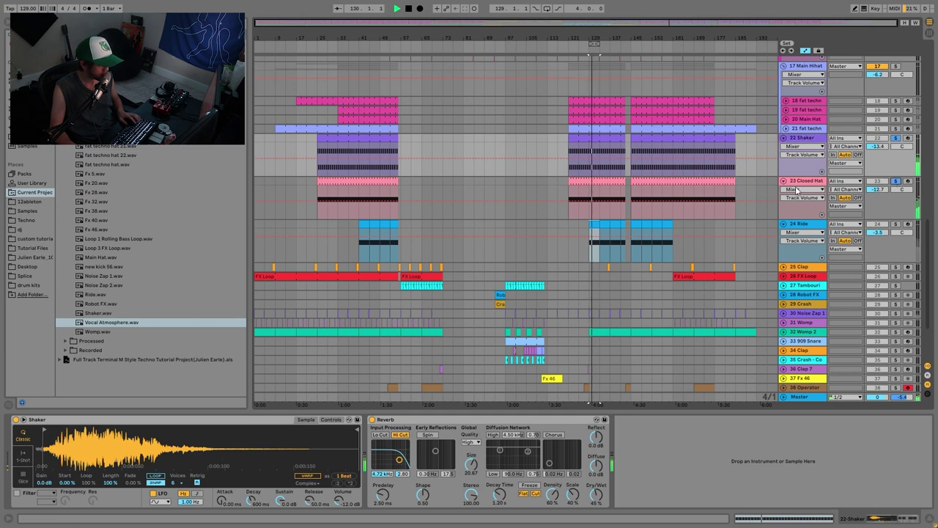
left_click(806, 185)
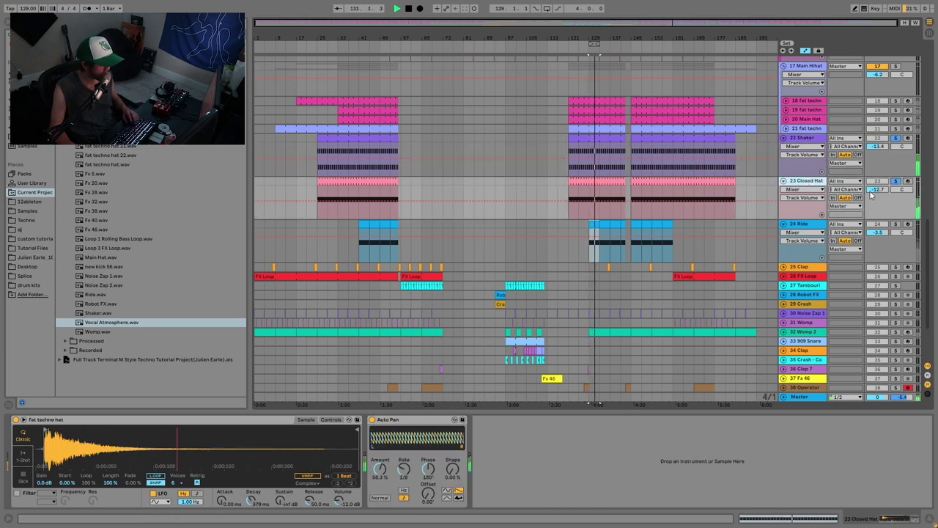
left_click(895, 223)
left_click(805, 226)
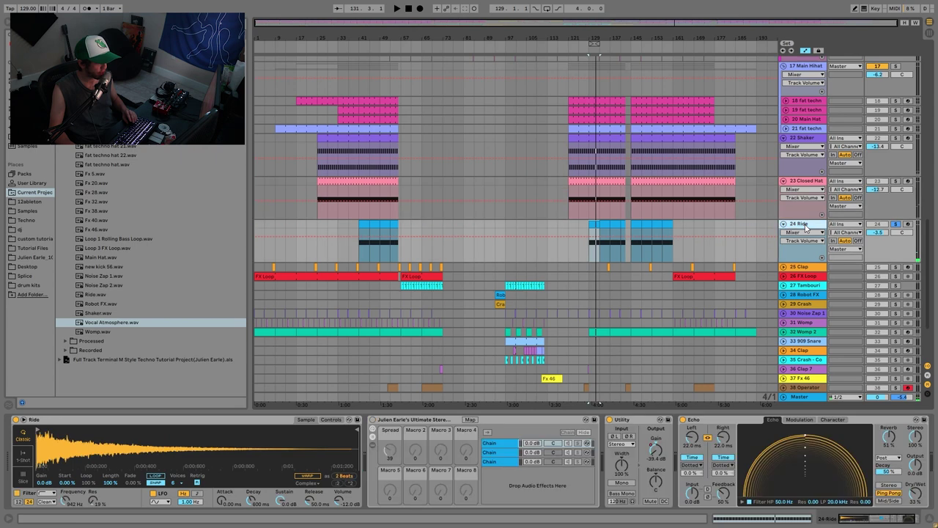
- Delete the Ultimate Stereo rack from the Ride track and display its Utility gain automation around bar 129
left_click(556, 420)
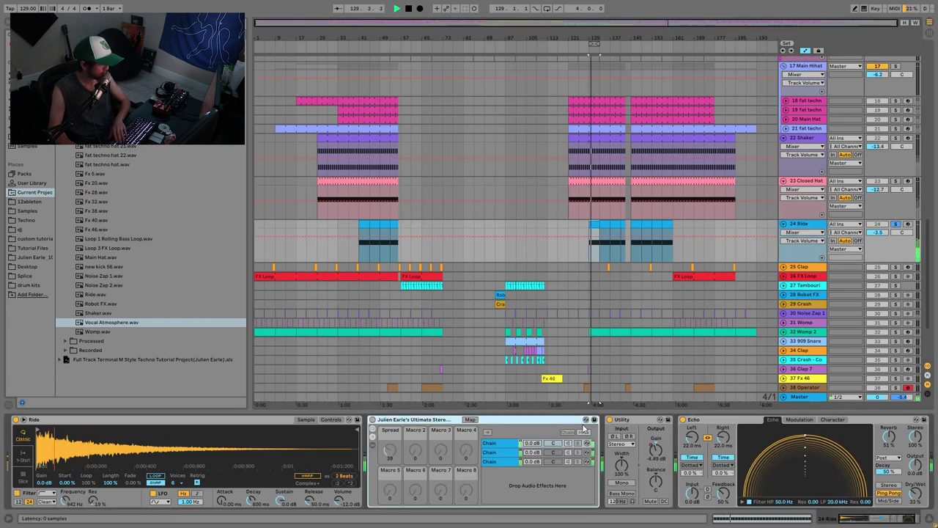
key("Delete")
key("space")
left_click(410, 455)
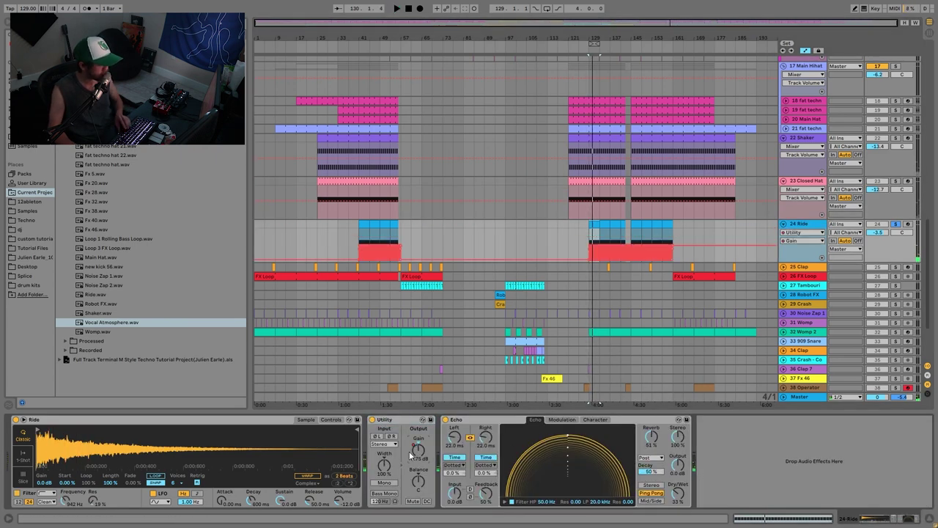
left_click_drag(592, 38, 592, 89)
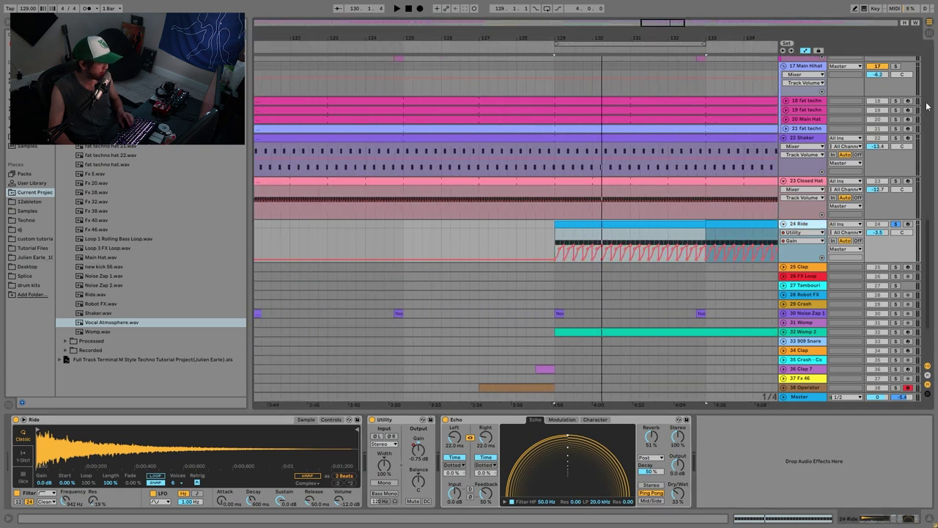
- Audition the Ride with the soloed Kickbass group from bar 129, toggling the Ride's solo during playback
scroll(883, 86, "up", 10)
scroll(891, 71, "up", 4)
key("space")
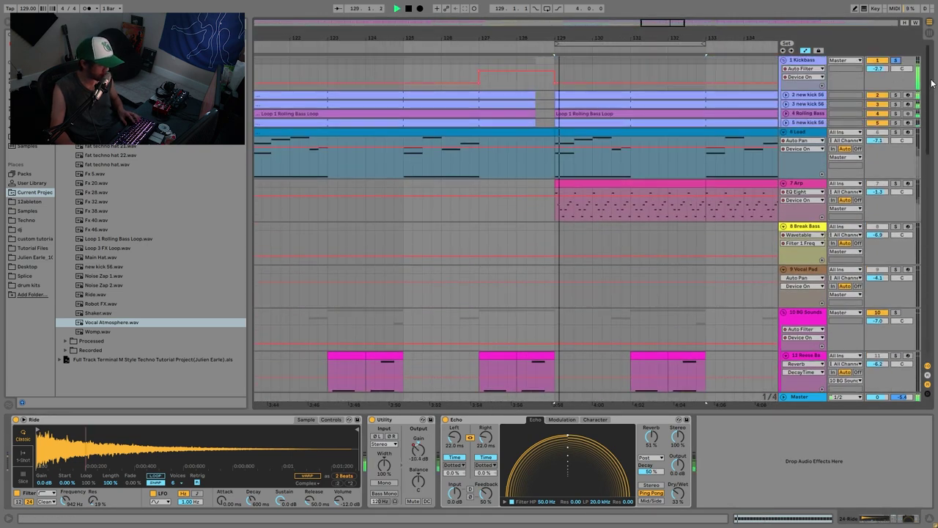
scroll(670, 291, "down", 10)
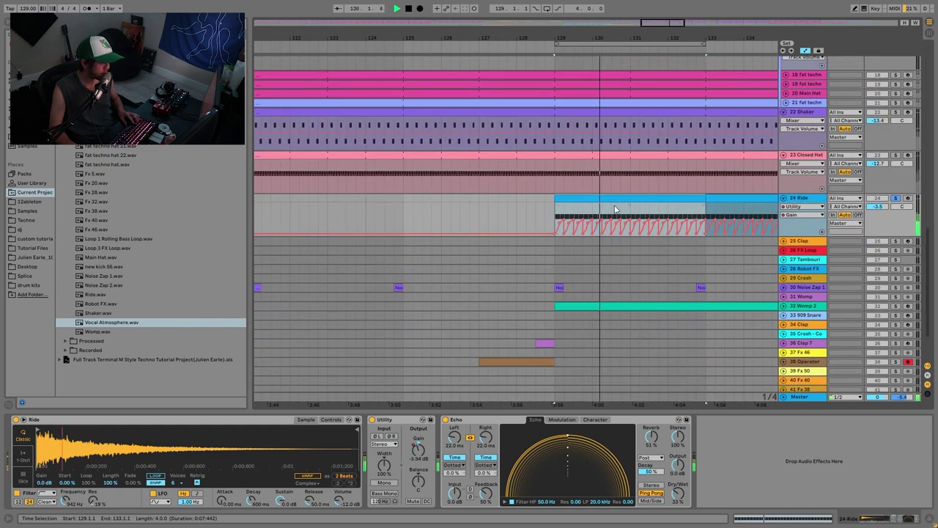
left_click(895, 199)
left_click(895, 199)
- Examine the Ride's Utility gain automation curves close up at bar 129 and play the soloed Ride from there
left_click(799, 200)
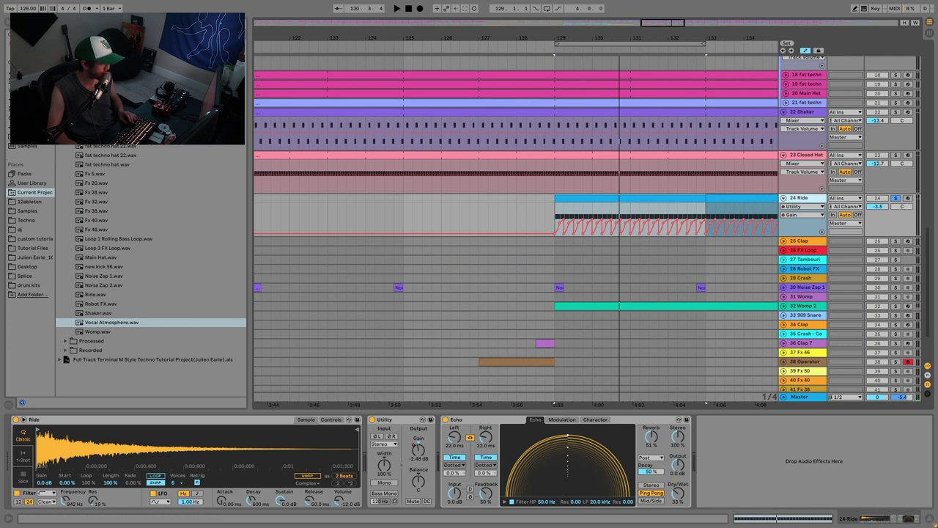
left_click_drag(556, 37, 564, 65)
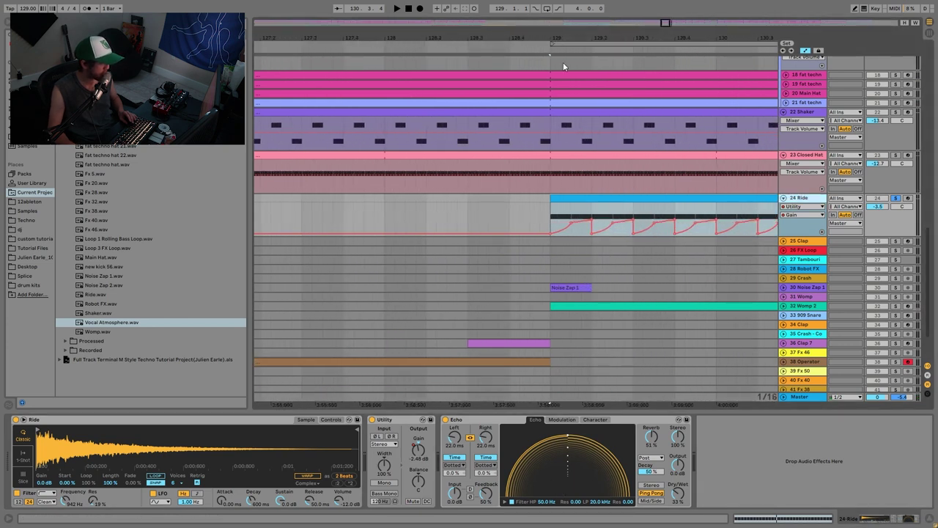
left_click(549, 219)
key("space")
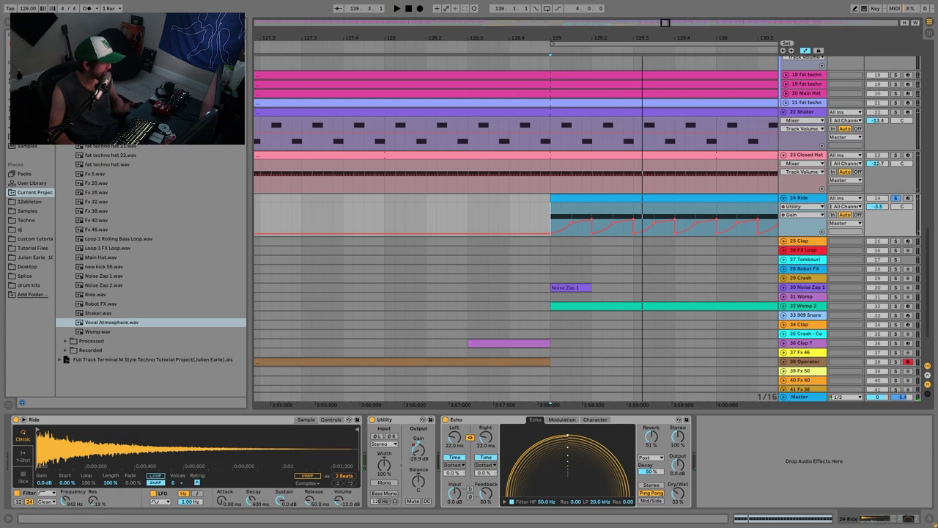
- Show the whole arrangement and play the unsoloed mix from bar 129
key("w")
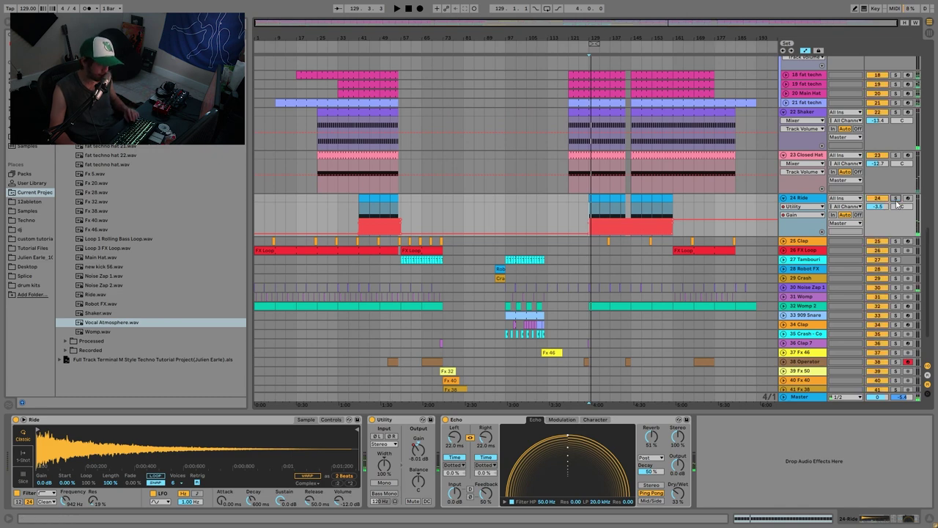
scroll(843, 207, "down", 3)
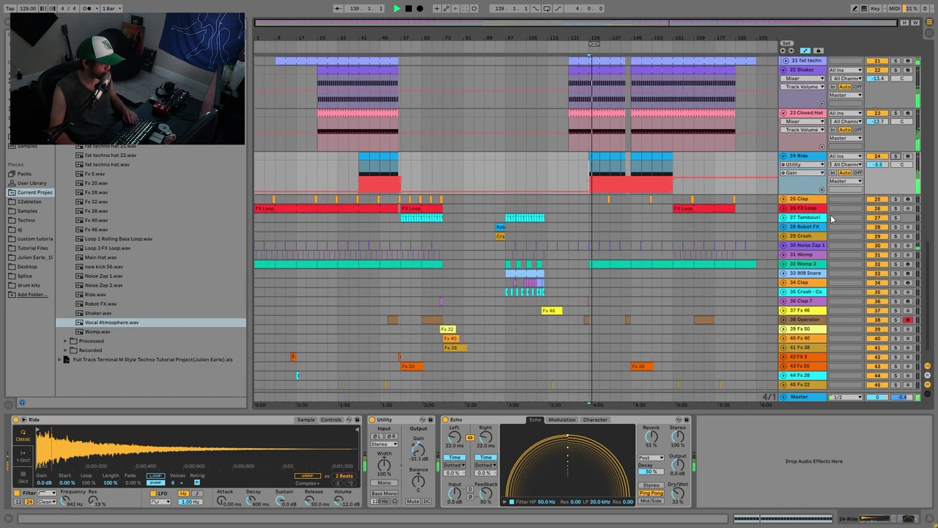
scroll(839, 326, "up", 1)
scroll(839, 326, "down", 2)
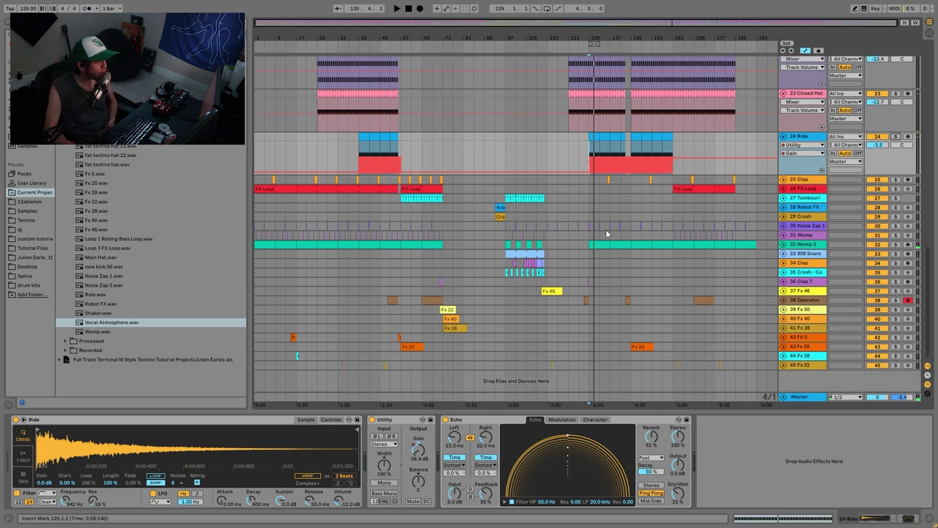
- Select all tracks and fold them together
scroll(737, 186, "up", 10)
scroll(777, 153, "up", 3)
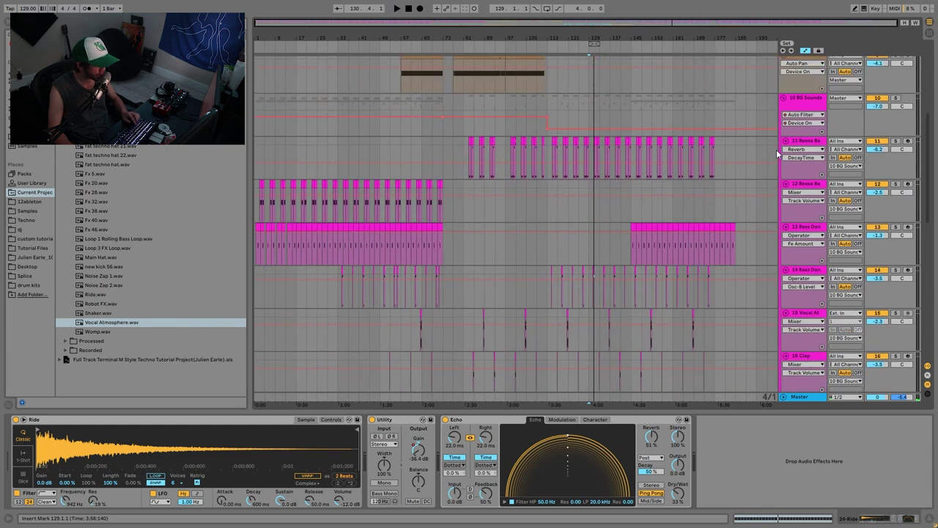
left_click(809, 152)
key("ctrl+a")
key("u")
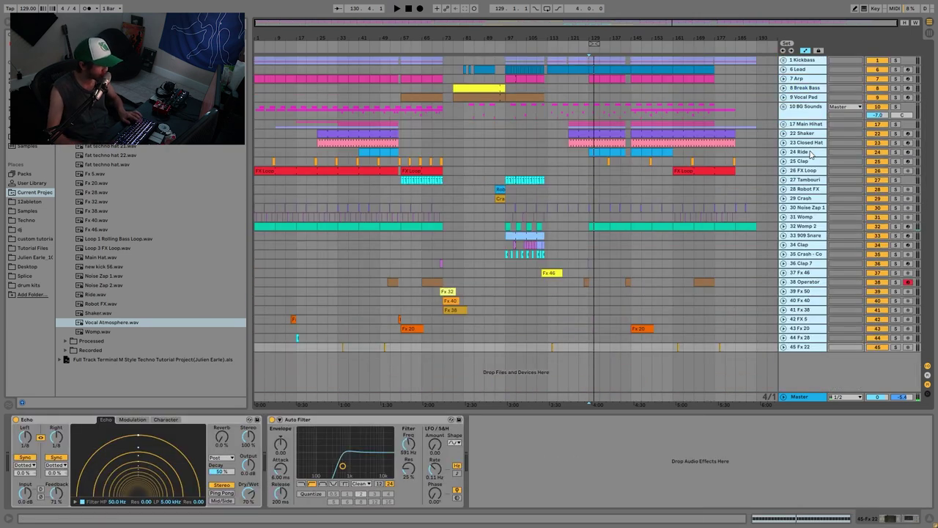
- Highlight the core tracks from Kickbass to Ride, followed by the remaining tracks from Clap to Fx 22
left_click(807, 60)
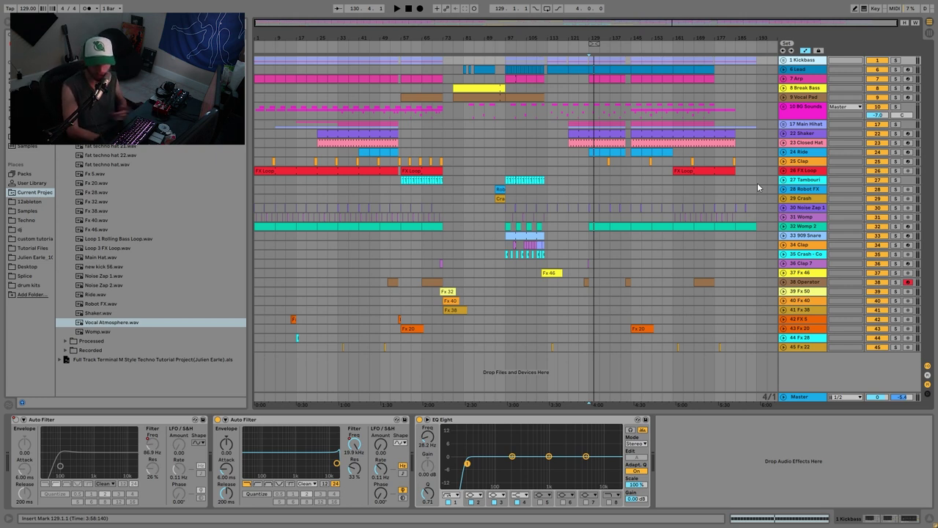
left_click(806, 152)
left_click(809, 61)
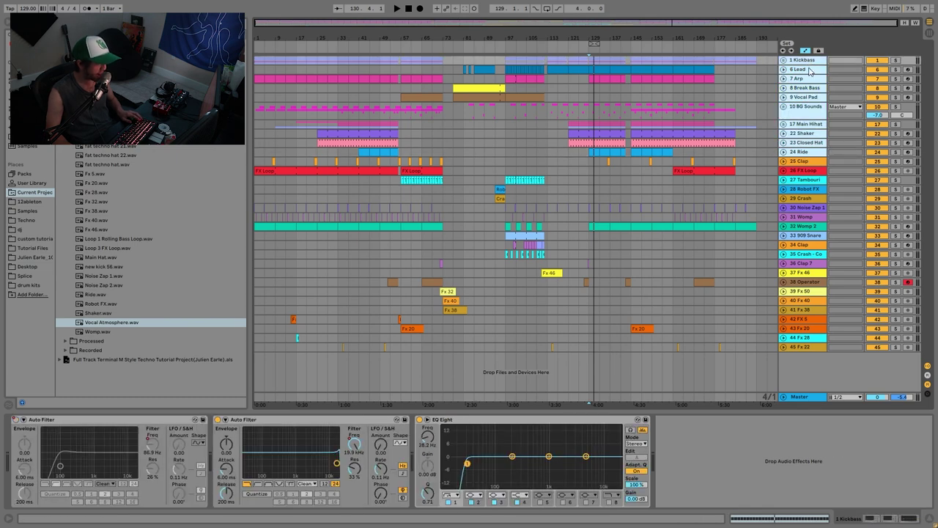
left_click(802, 162)
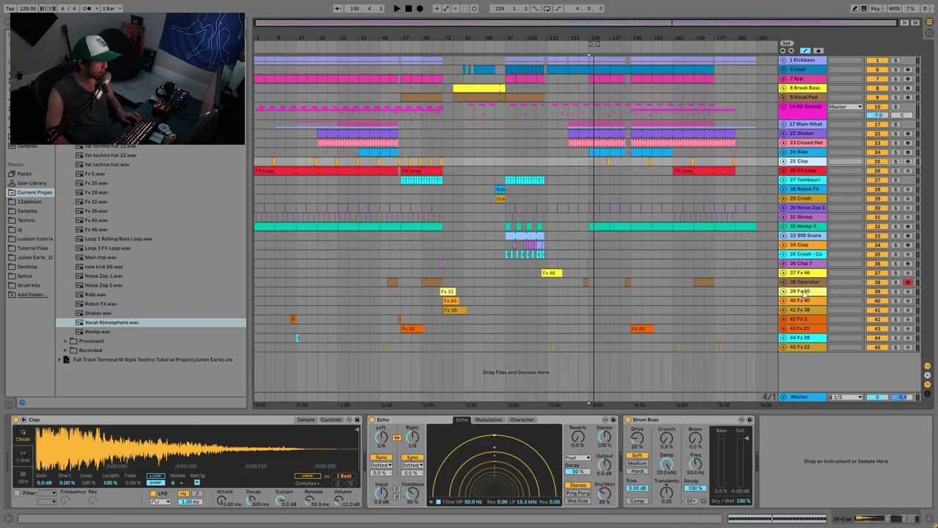
left_click(801, 338)
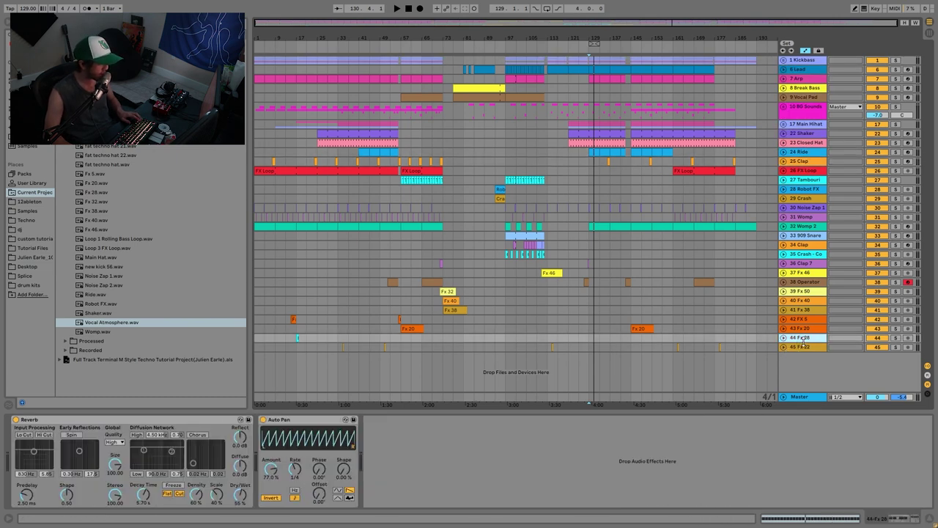
left_click(809, 152)
left_click(802, 61)
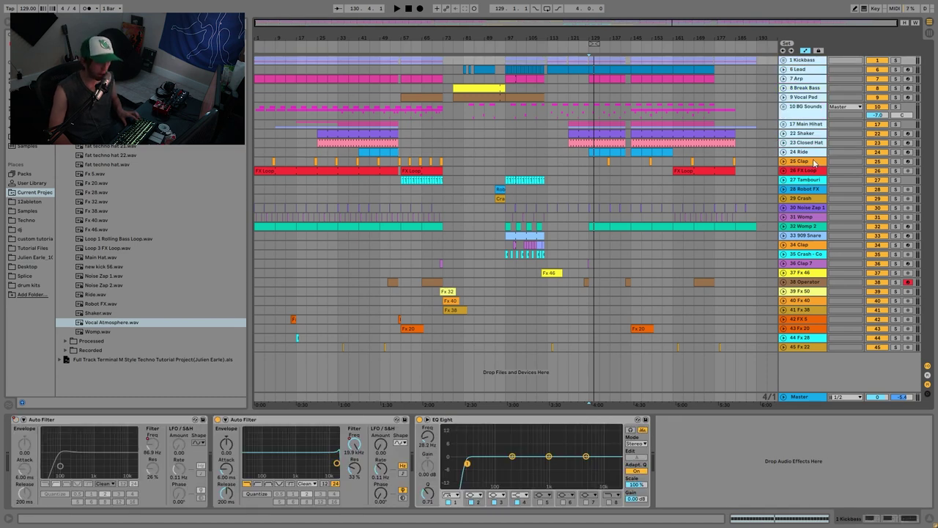
left_click(802, 163)
left_click(802, 347)
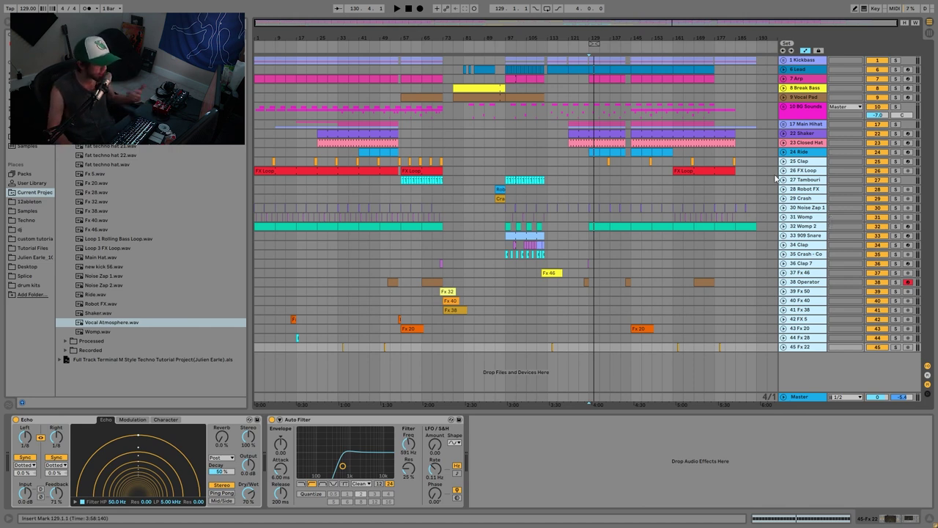
- Audition the soloed Clap track from bar 68, and unsolo it to hear it in the full mix
left_click(795, 161)
left_click(432, 161)
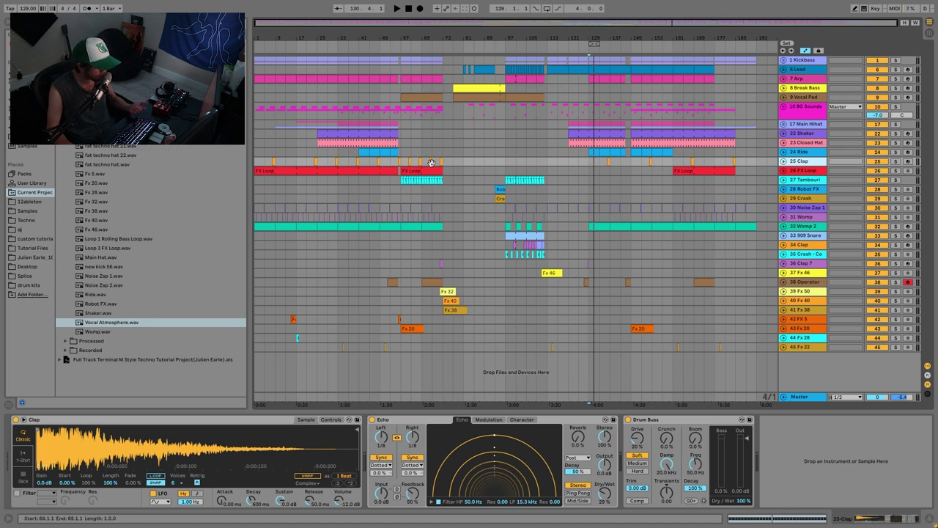
left_click(895, 162)
key("space")
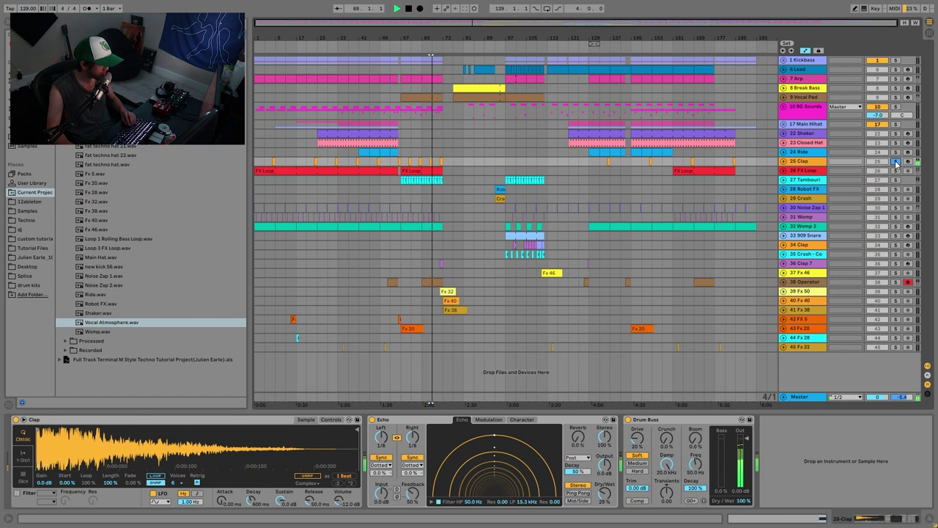
left_click(894, 161)
key("space")
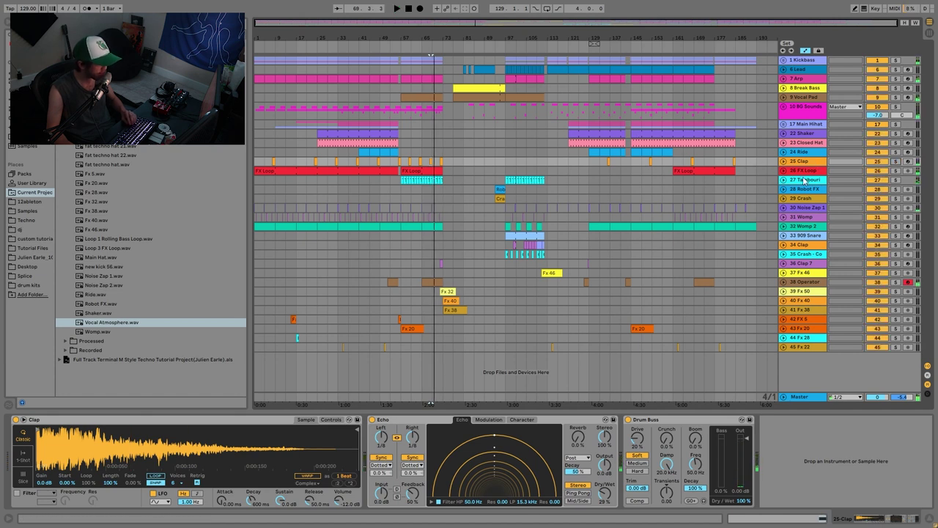
- Solo the FX Loop track, unfold it and audition the loop from bar 68
left_click(804, 171)
left_click(895, 171)
key("space")
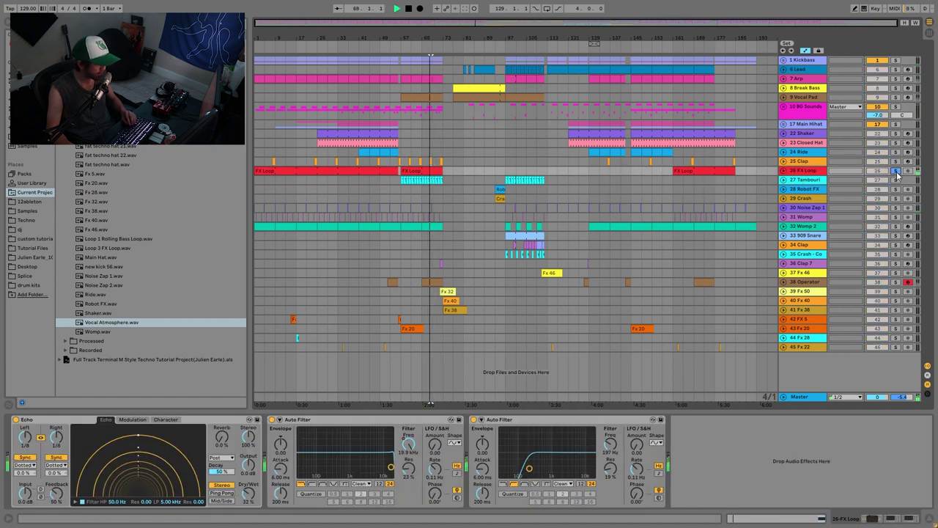
left_click(783, 170)
left_click(795, 173)
key("space")
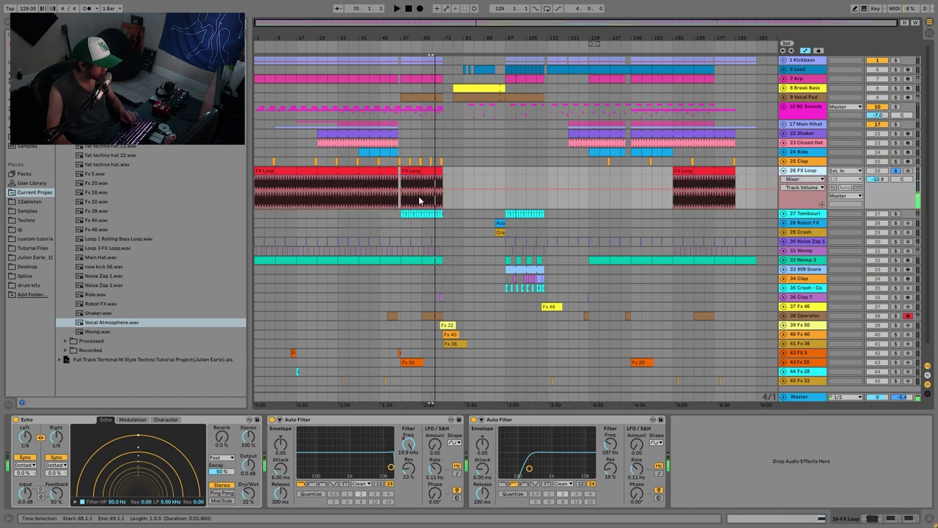
key("space")
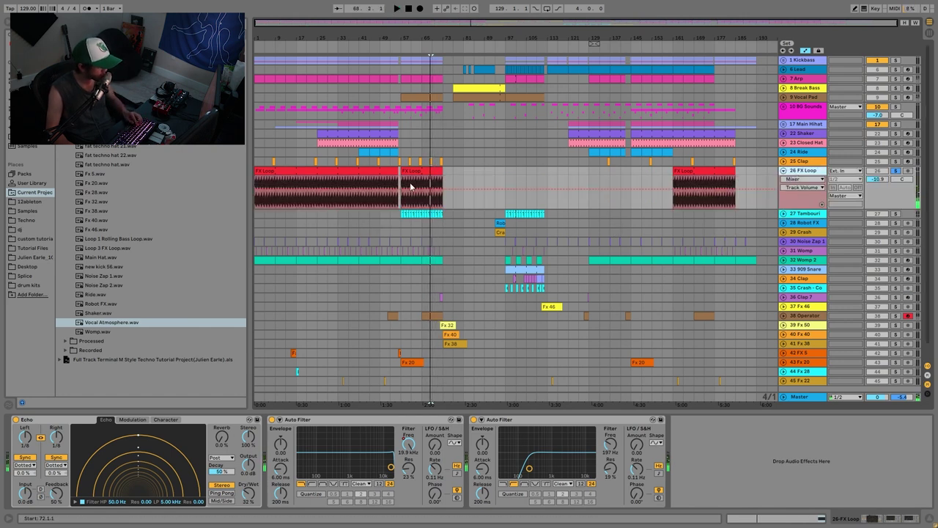
- Solo and unfold the Tambourine track, audition it from bars 68 and 105, and unsolo it to hear it in the mix
left_click(895, 214)
key("space")
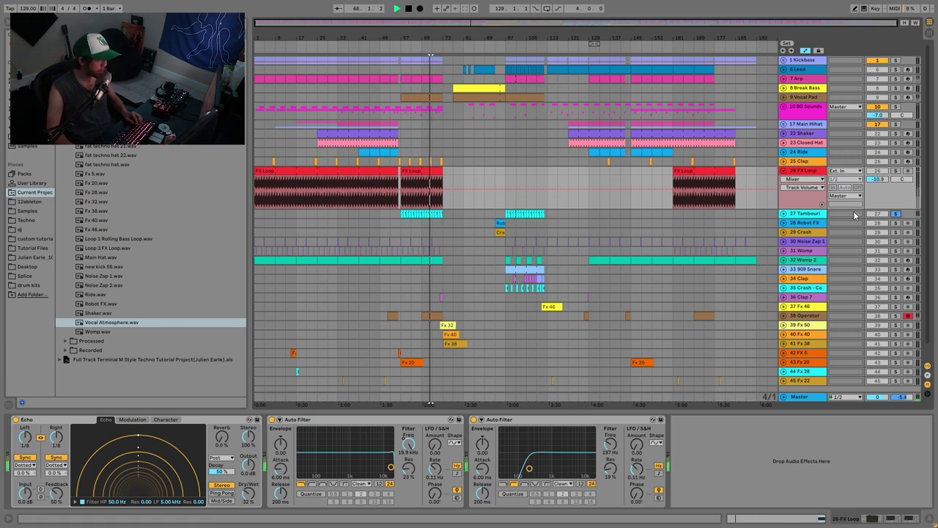
left_click(784, 214)
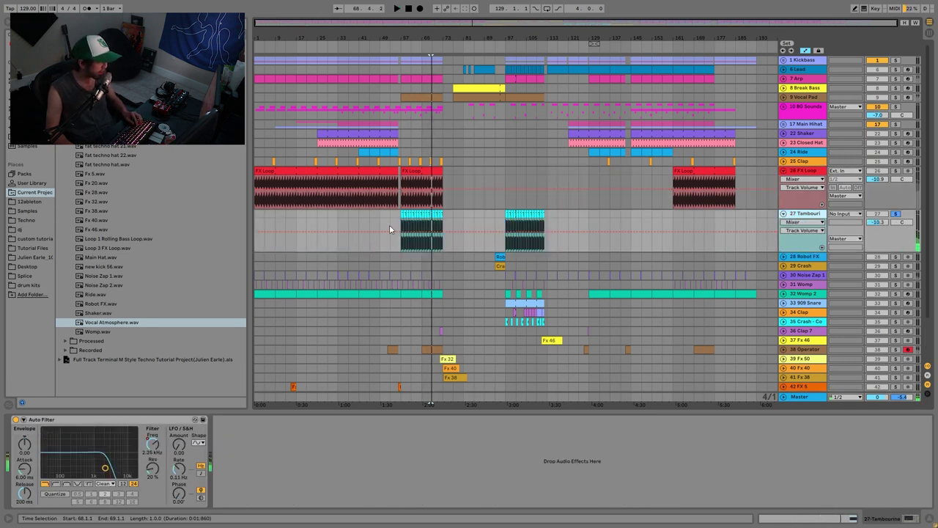
left_click(525, 225)
key("space")
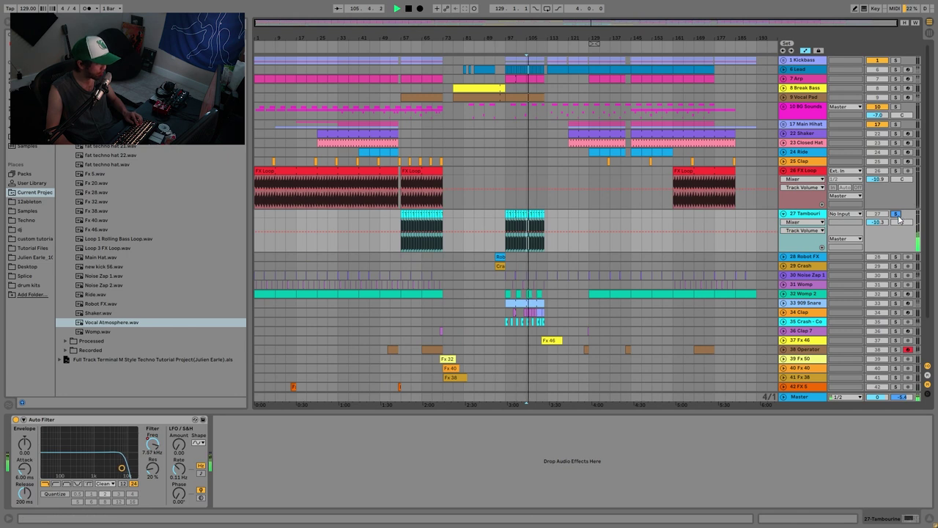
scroll(728, 244, "down", 2)
key("space")
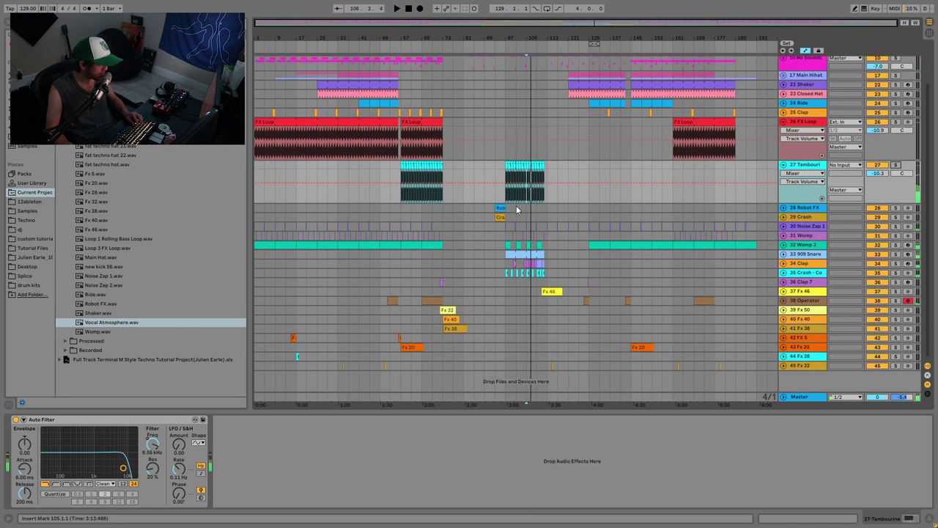
- Play the Robot FX and Crash clips in the full mix from bar 93
left_click(499, 209)
key("space")
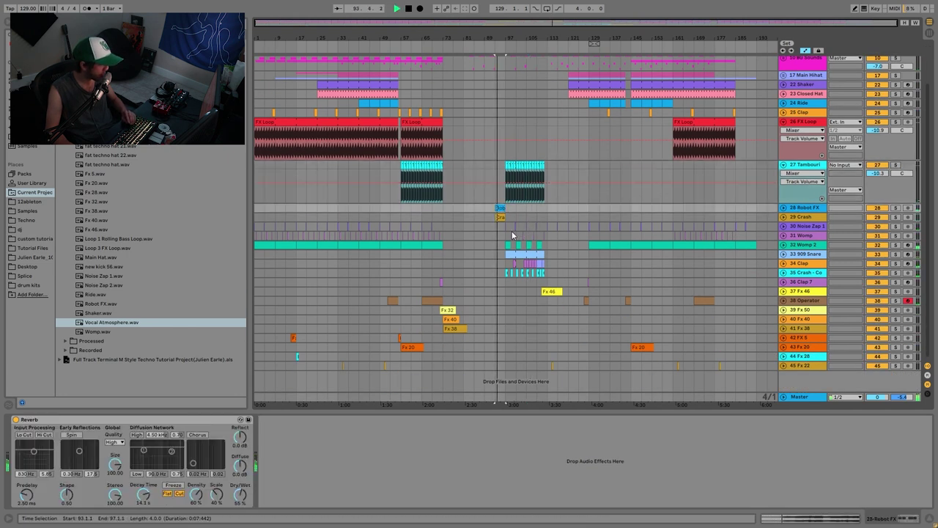
scroll(553, 245, "down", 1)
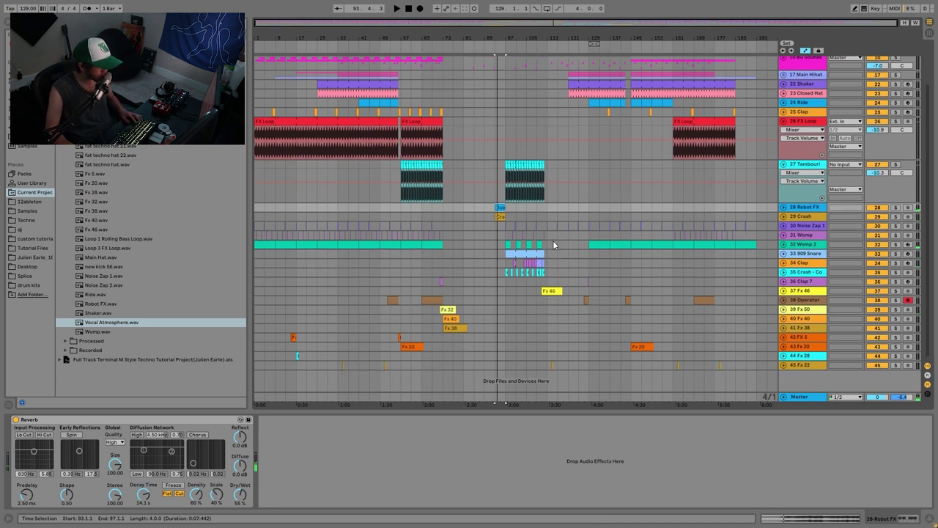
key("space")
- Solo Noise Zap 1, Womp and Womp 2, unfold these tracks and audition them together from bar 33
left_click(334, 225)
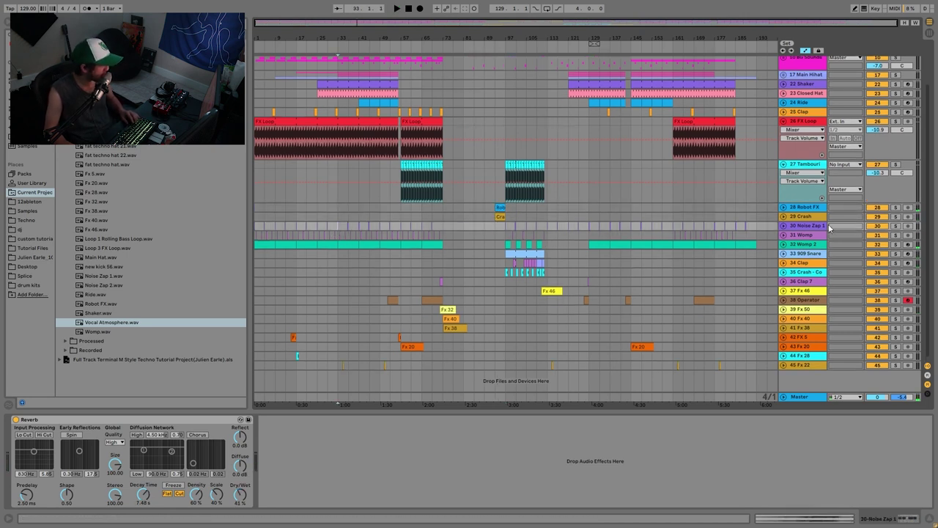
left_click(812, 246)
left_click(895, 244)
left_click(895, 225)
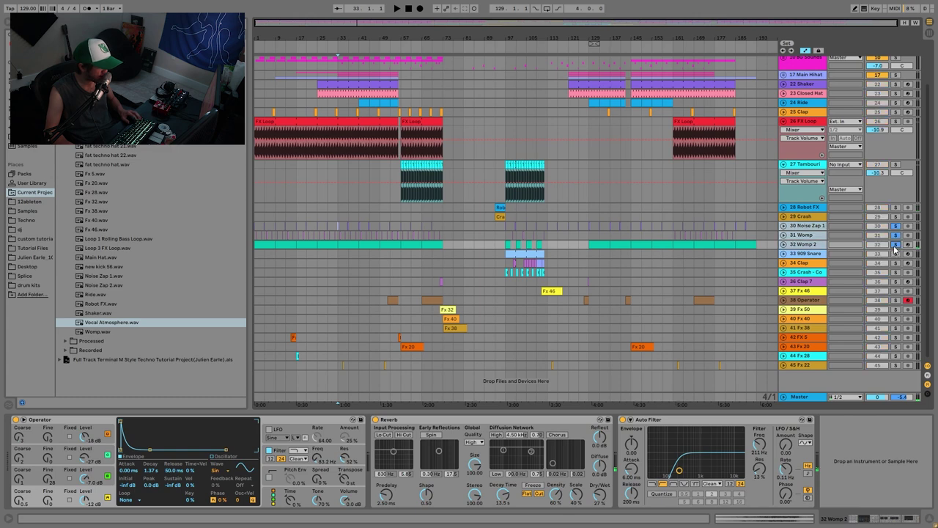
key("space")
left_click_drag(341, 35, 341, 110)
left_click(783, 244)
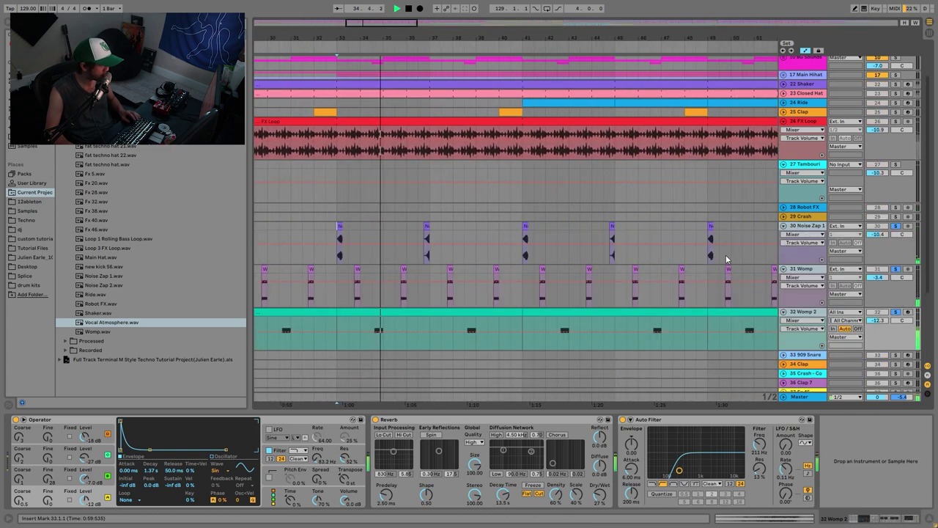
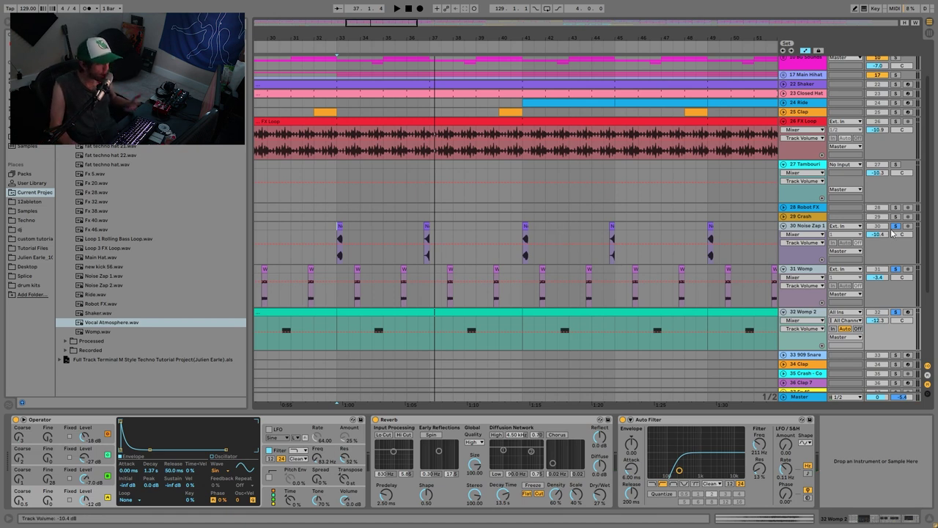
- Add BG Sounds and FX Loop to the soloed tracks, play the combined layers from bar 33, and clear all solos
scroll(889, 237, "up", 3)
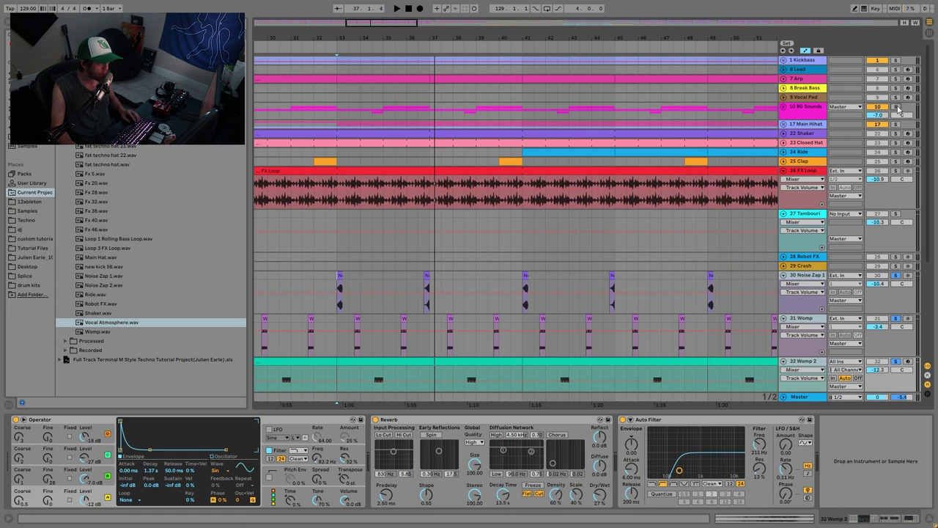
key("space")
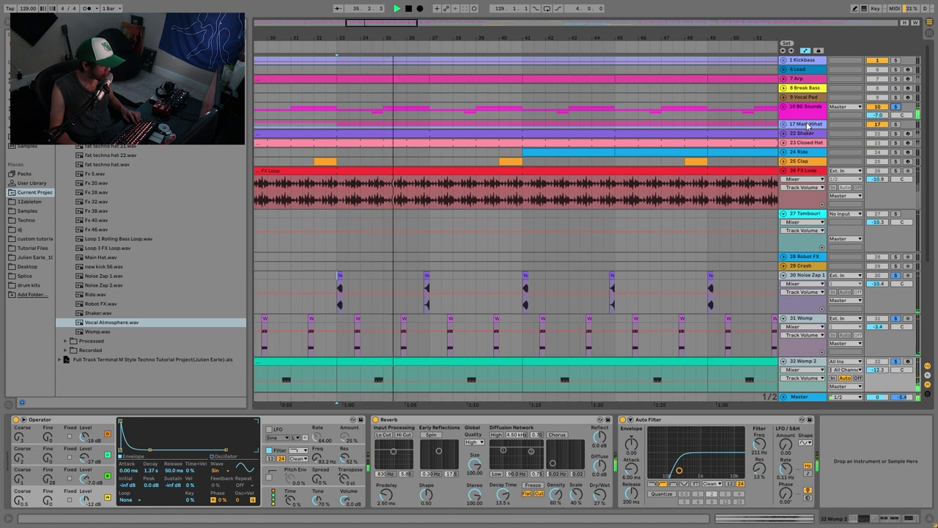
left_click(895, 170)
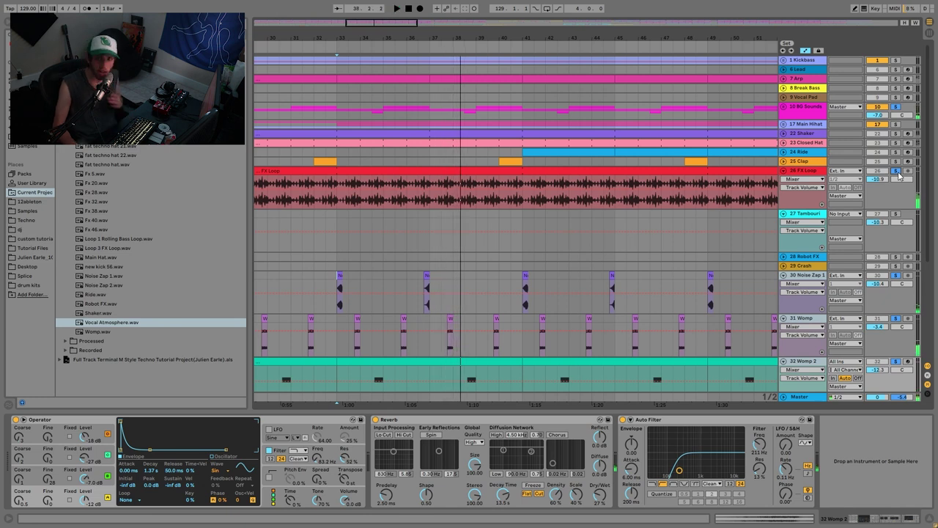
left_click(895, 171)
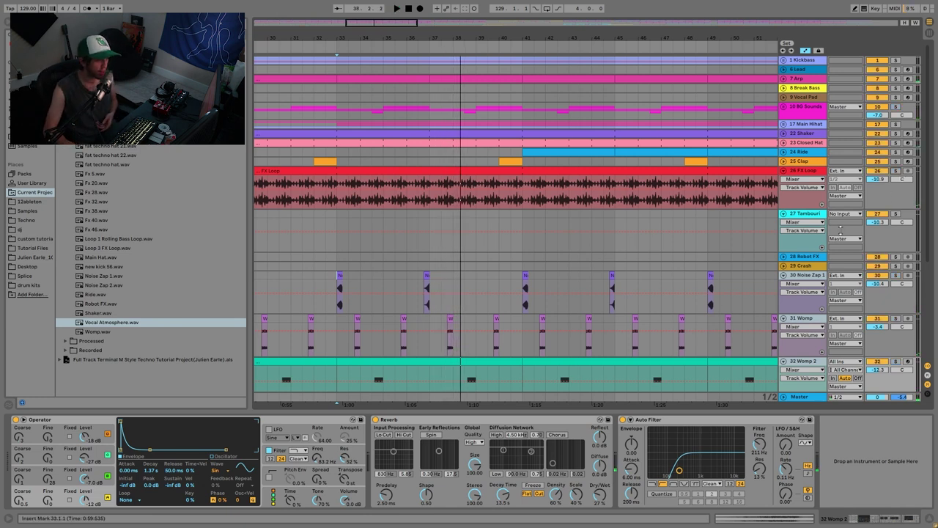
- Show the whole arrangement, unfold the 909 Snare track and play the full mix from bar 109
scroll(747, 299, "down", 5)
left_click_drag(536, 36, 539, 13)
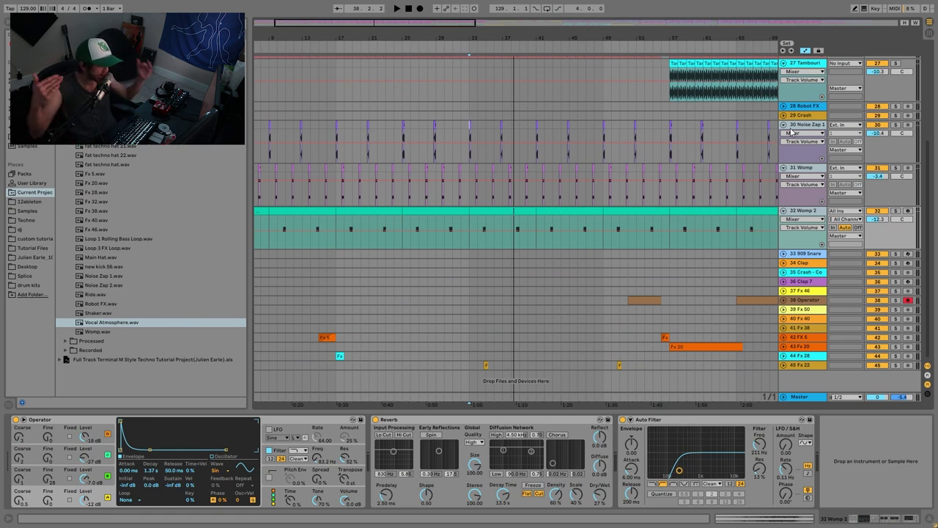
left_click_drag(575, 38, 576, 9)
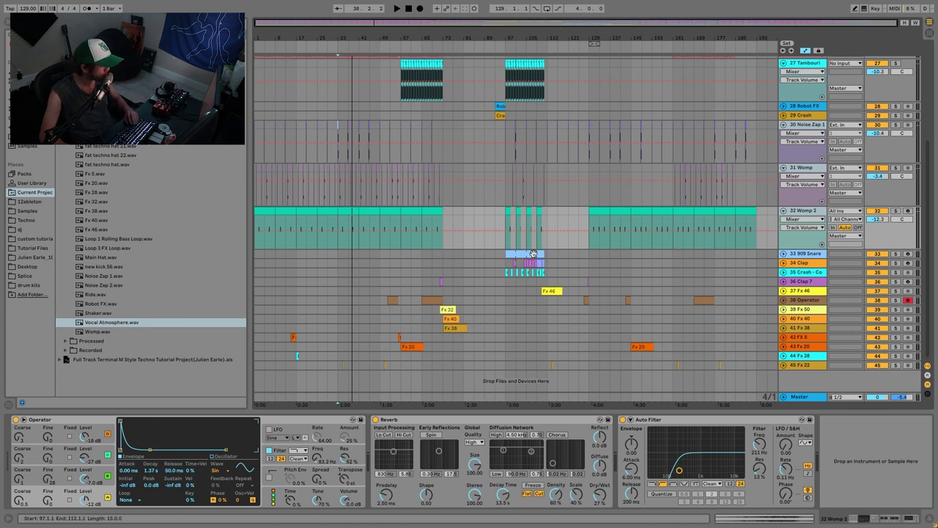
left_click(783, 254)
left_click(535, 284)
key("space")
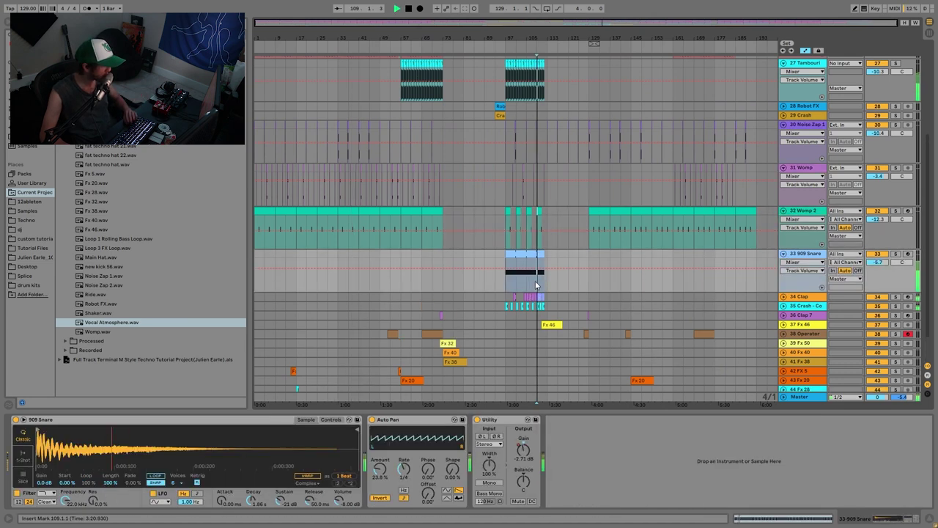
- Solo the 909 Snare and the Clap track below it, unfold that Clap track and audition both from bar 109
left_click(895, 253)
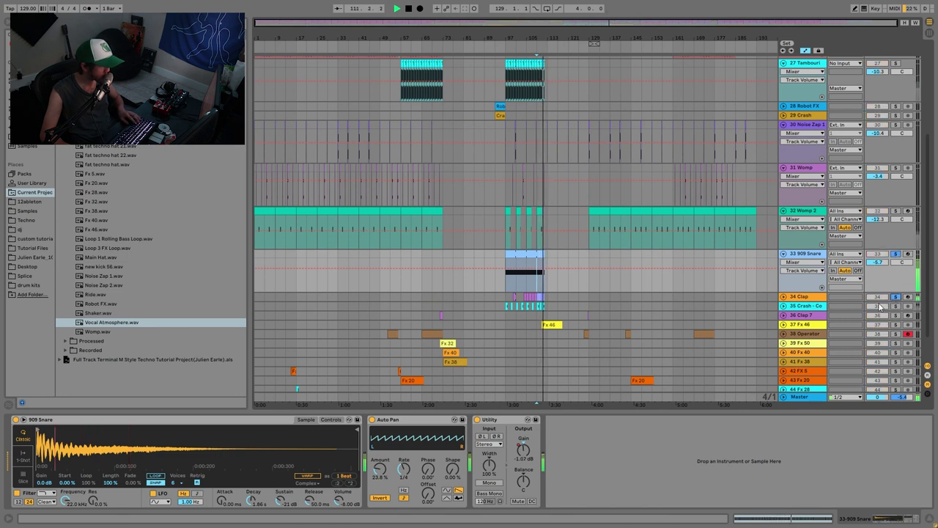
key("space")
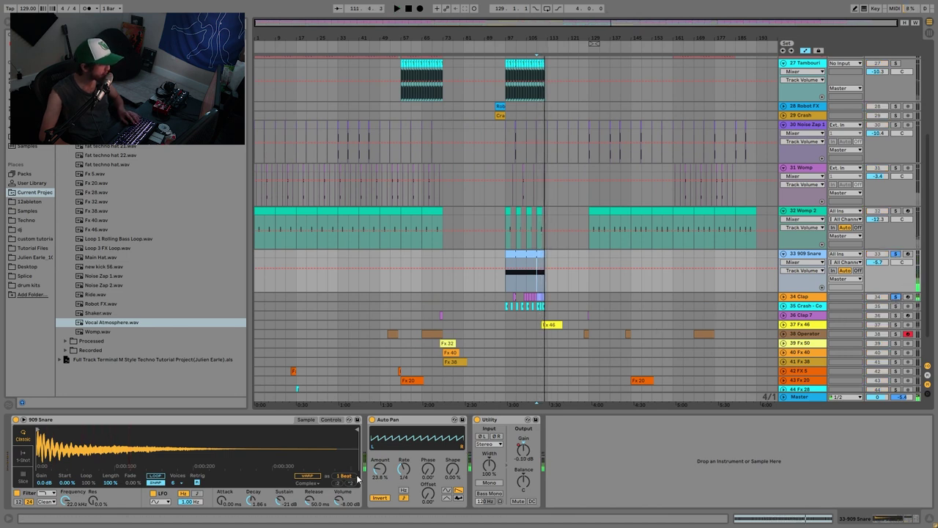
key("space")
left_click(896, 297)
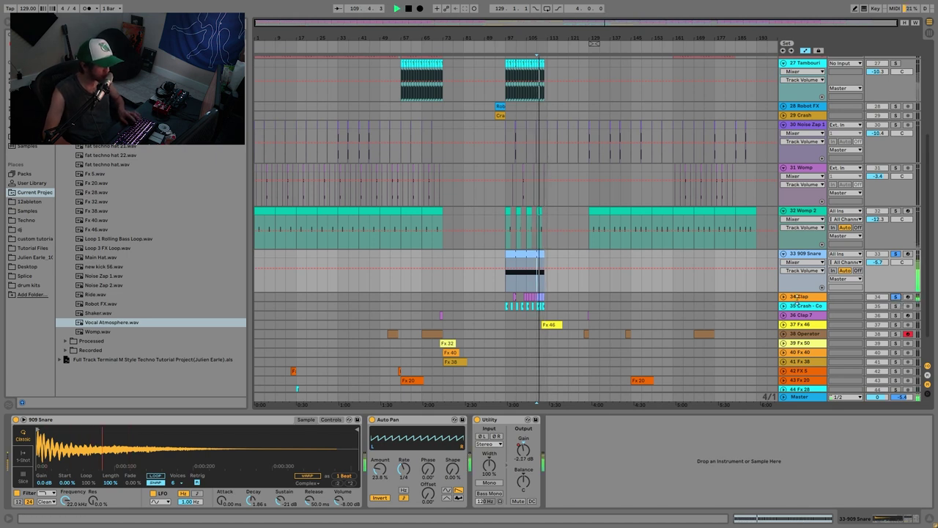
left_click(524, 302)
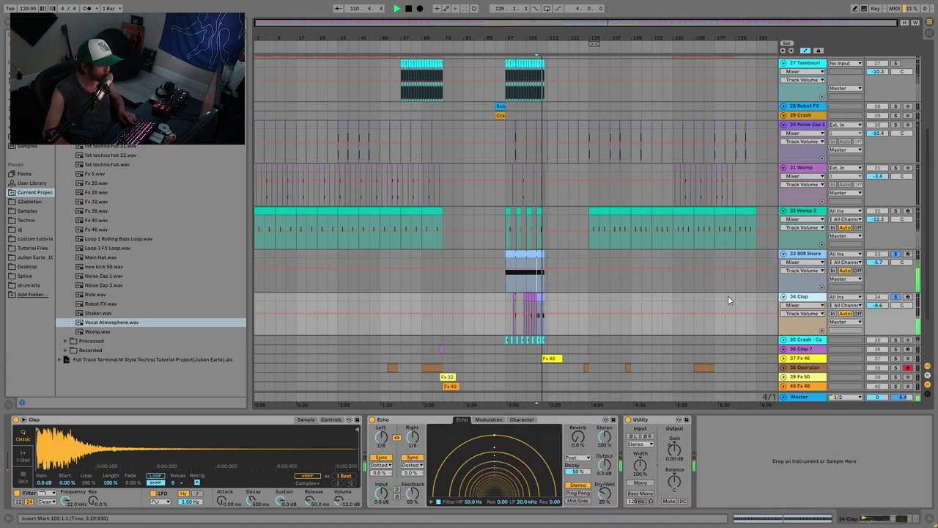
- Add the Crash Copy track to the soloed snare and clap, and audition all three from about bar 109
scroll(733, 301, "down", 3)
left_click(895, 273)
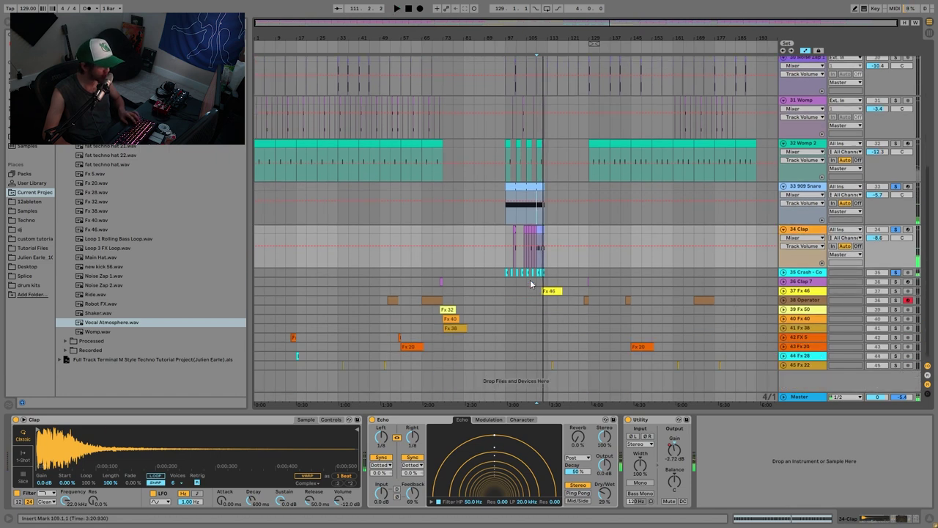
left_click(534, 279)
left_click(536, 276)
left_click(538, 273)
key("space")
key("space")
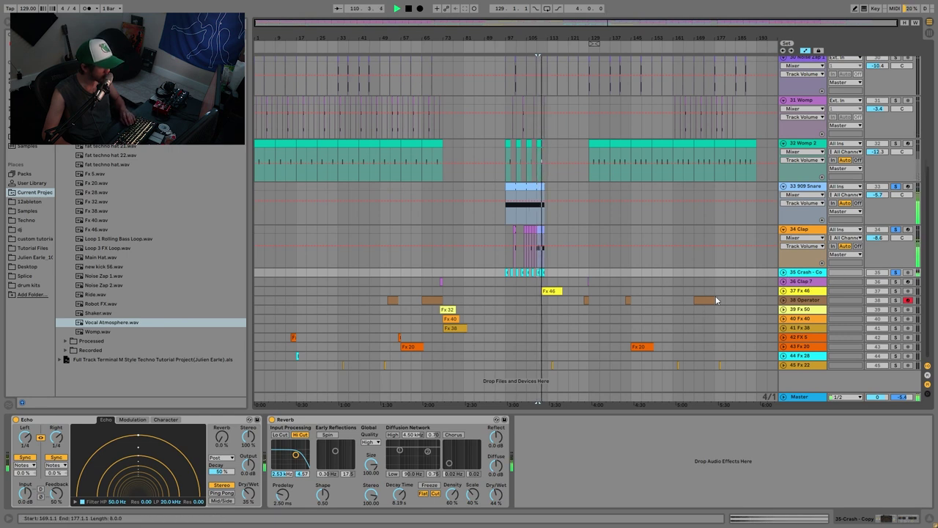
key("space")
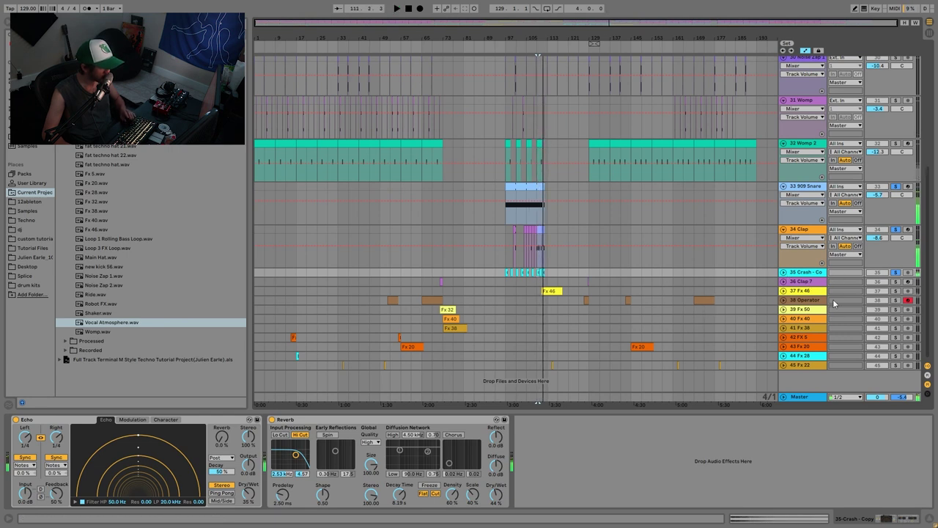
- Solo and unfold the Operator track, audition its clip from bar 169 and display its Filter Freq automation
left_click(783, 300)
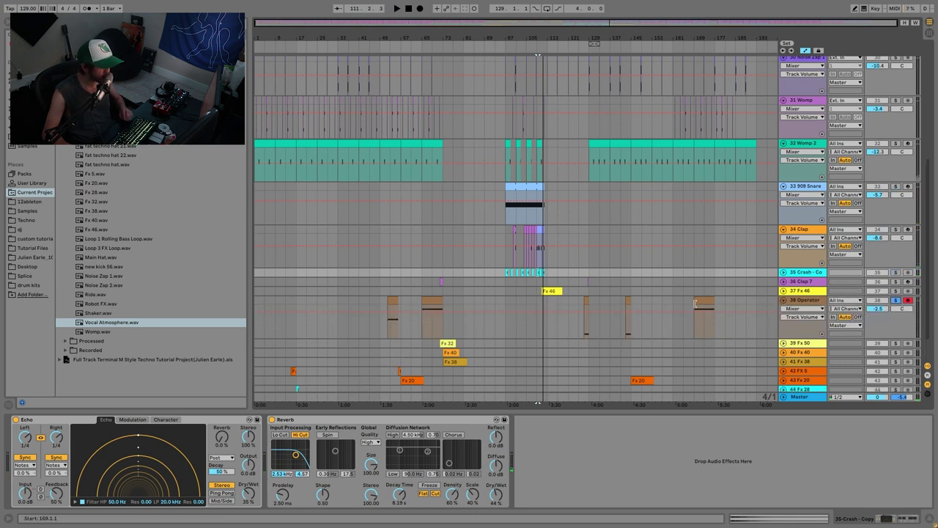
left_click(704, 302)
key("space")
left_click(317, 457)
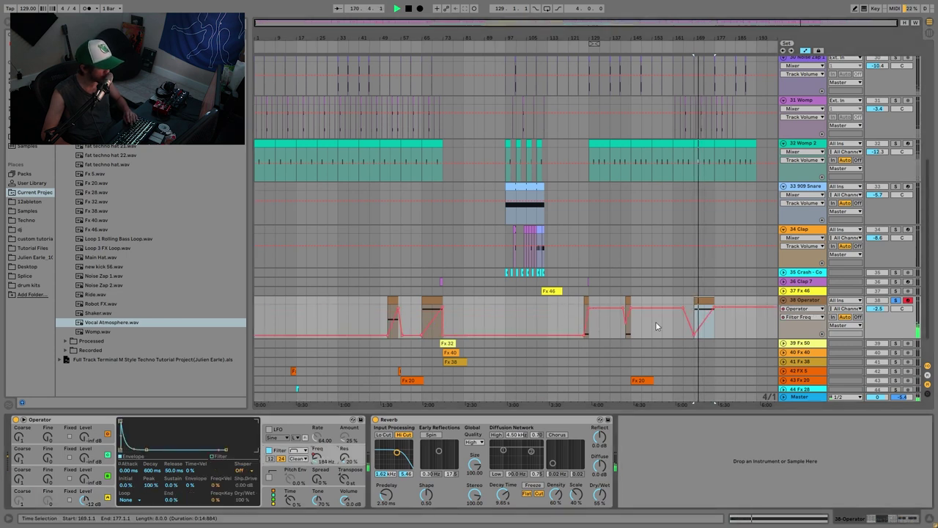
scroll(689, 281, "down", 2)
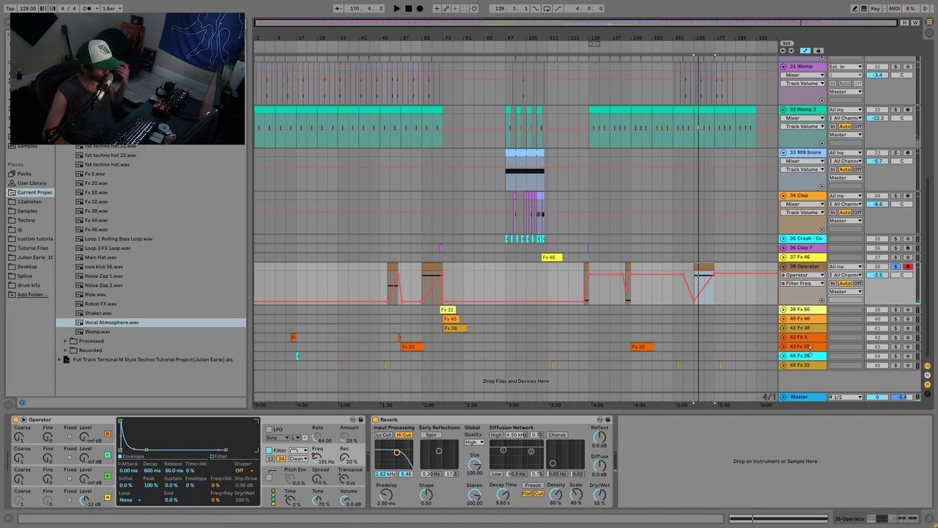
- Highlight the FX tracks from Fx 50 to Fx 22, and unsolo the Operator track
left_click(812, 312)
left_click(804, 365, "shift")
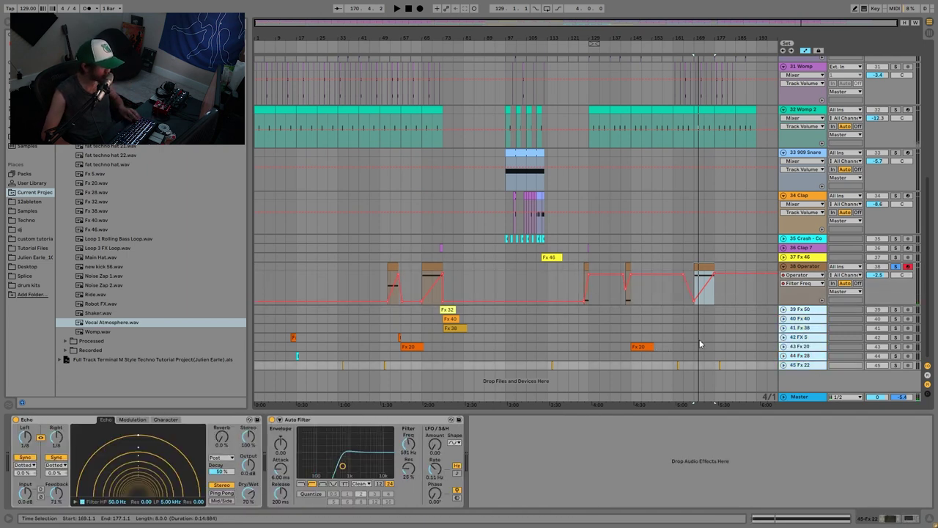
left_click(895, 266)
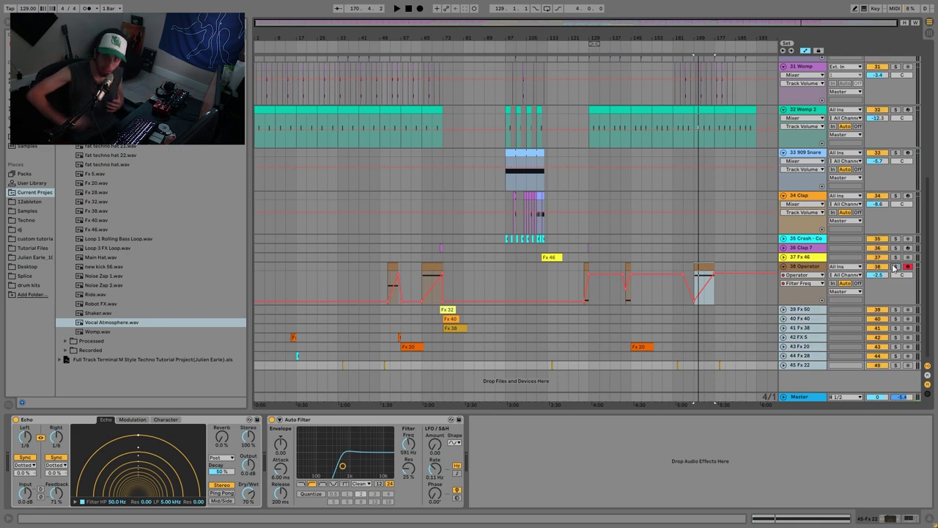
scroll(667, 251, "up", 5)
scroll(668, 243, "down", 5)
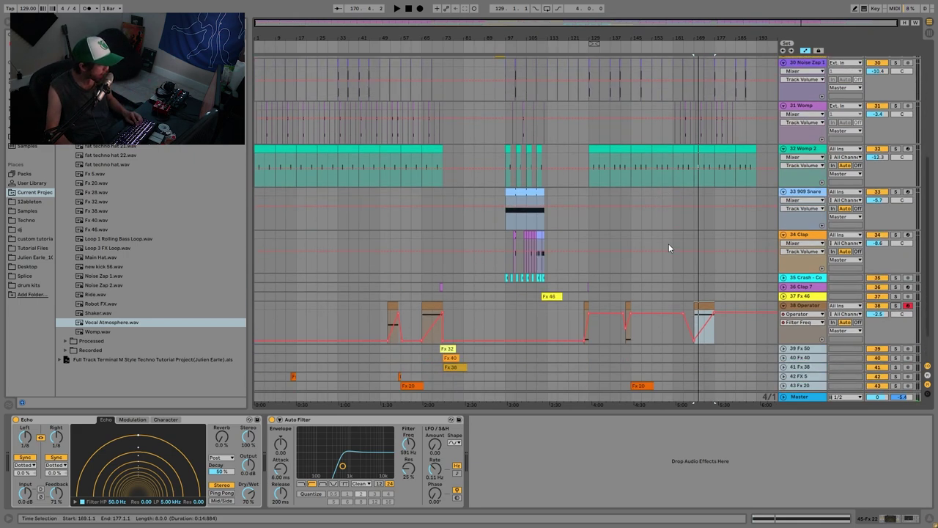
- Select all tracks and fold them together, and place the insert marker at bar 137 on the Fx 38 track
left_click(810, 197)
key("ctrl+a")
key("u")
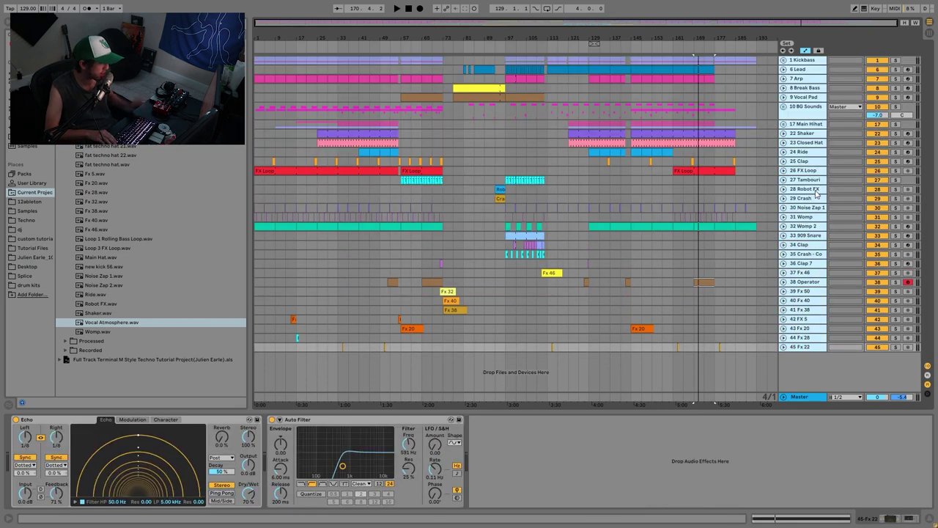
left_click(610, 311)
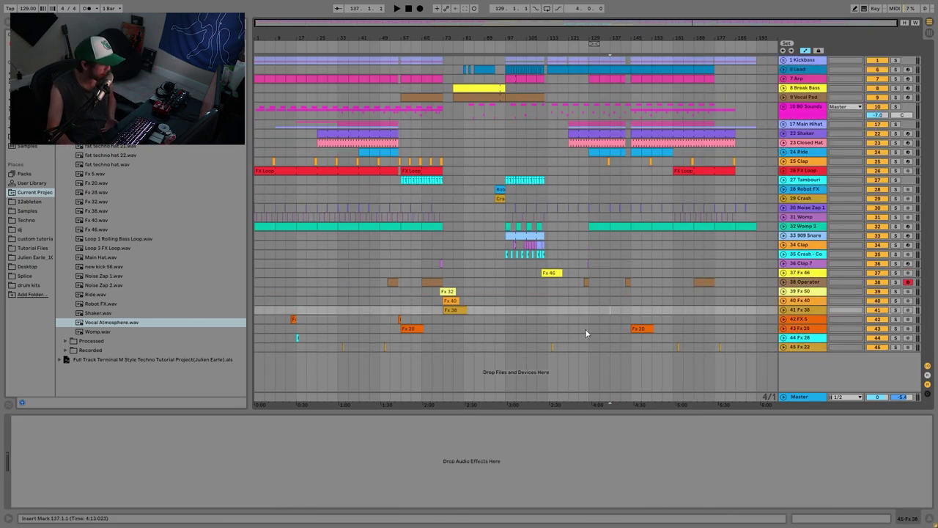
- Highlight bars 161 to 185 from the Fx 22 track up to Crash, and bars 17 to 37 from Crash down to Womp 2
left_click(664, 347)
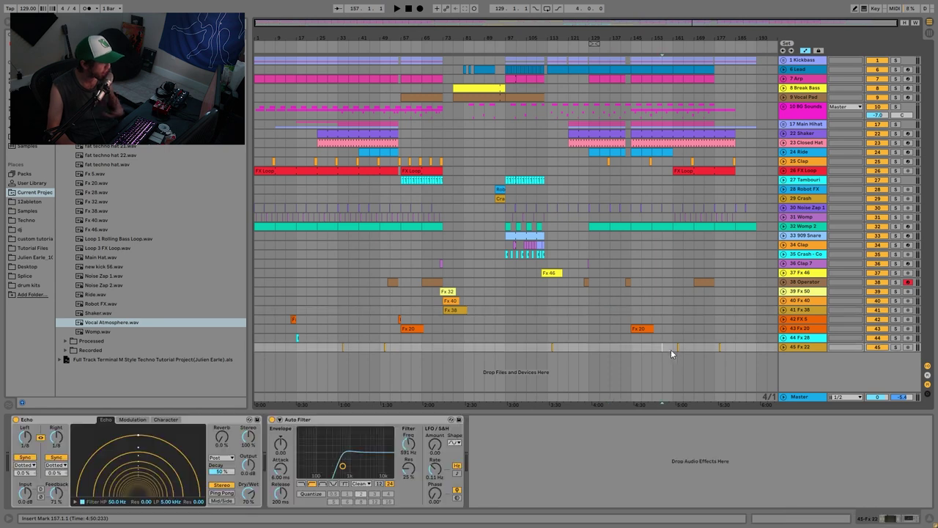
left_click_drag(673, 349, 739, 198)
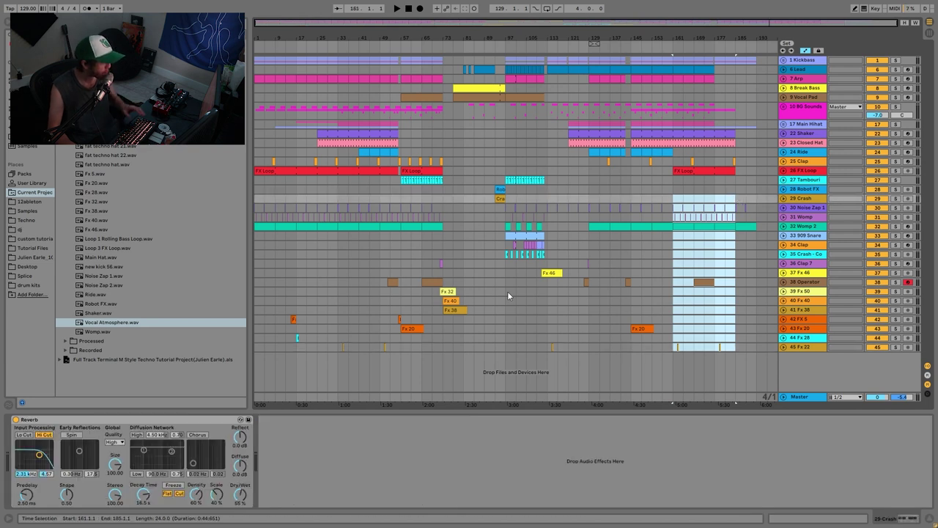
left_click_drag(300, 198, 382, 219)
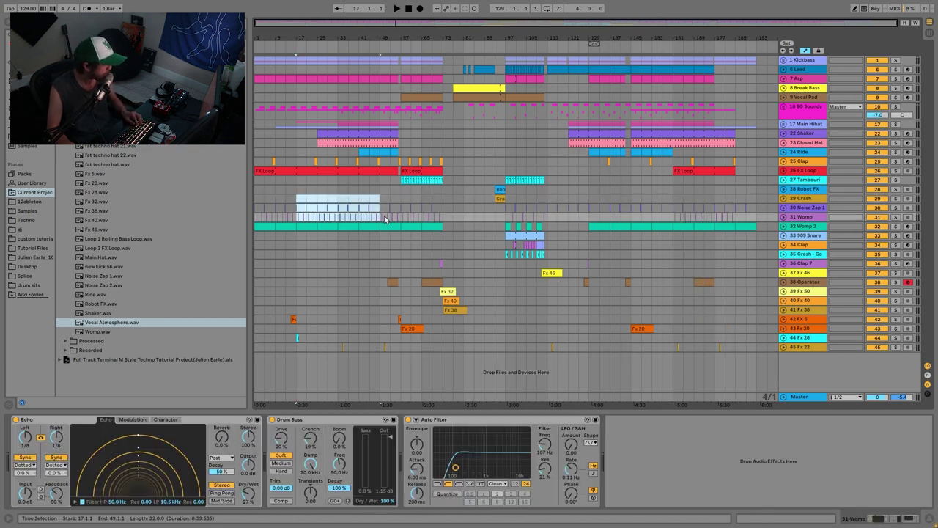
left_click_drag(296, 199, 350, 228)
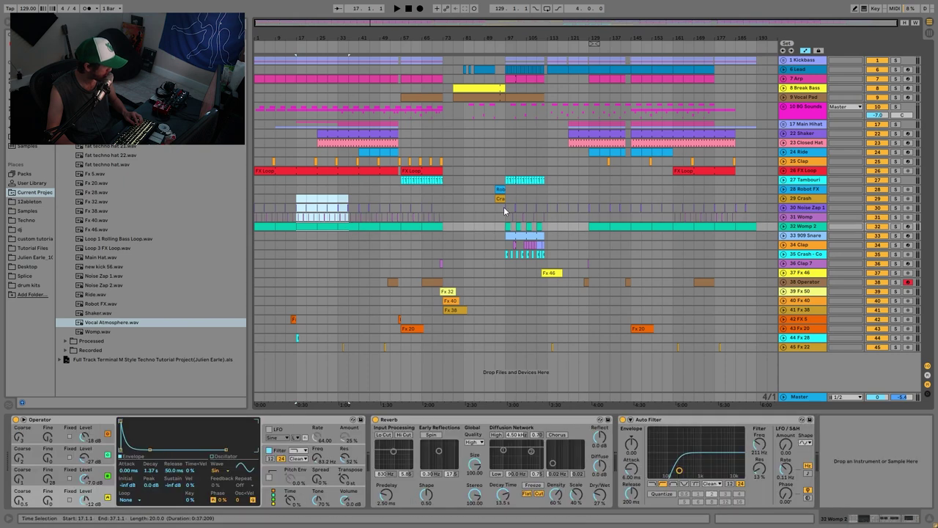
- Highlight the second-half sections from the Crash track downward, including bars 161 to 177 from Crash to 909 Snare
left_click_drag(552, 196, 589, 228)
left_click_drag(589, 195, 647, 258)
left_click_drag(672, 194, 716, 237)
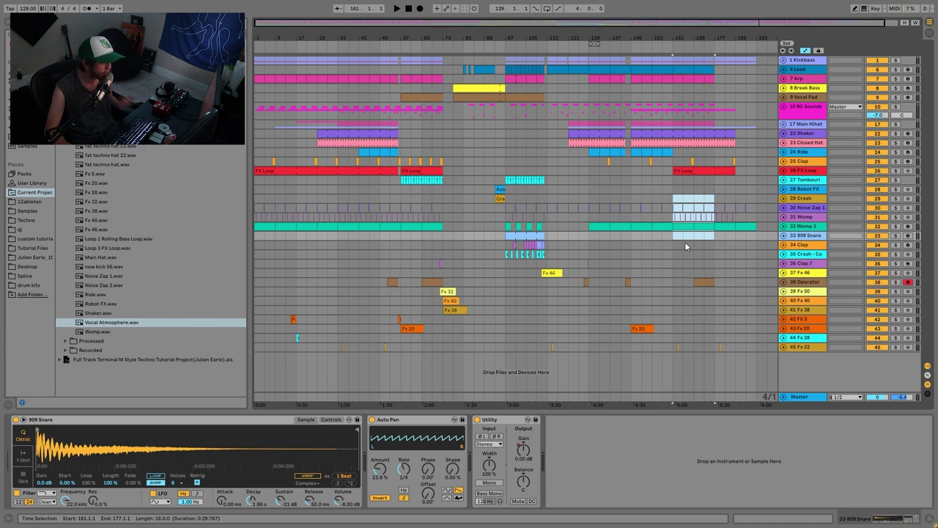
left_click_drag(714, 236, 740, 253)
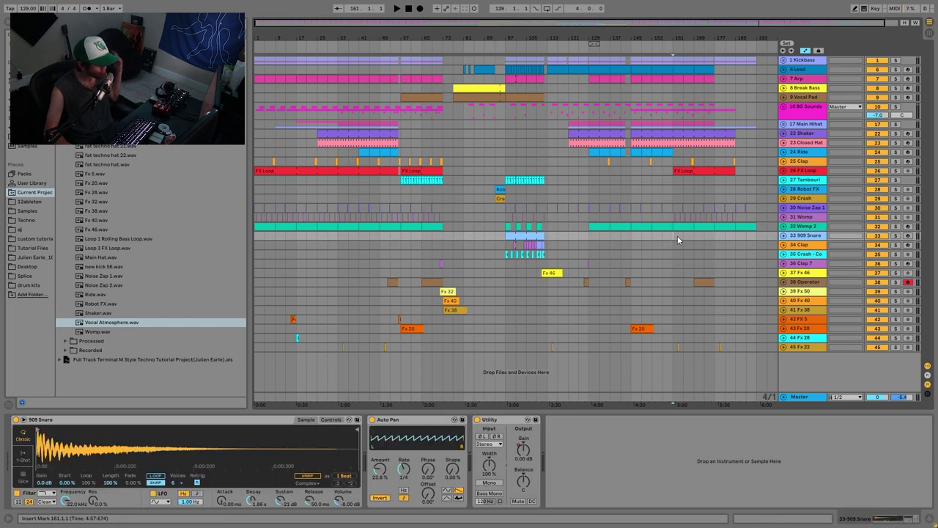
- Audition the full arrangement from bar 161, and place the insert marker at bar 145 on the FX Loop track
key("space")
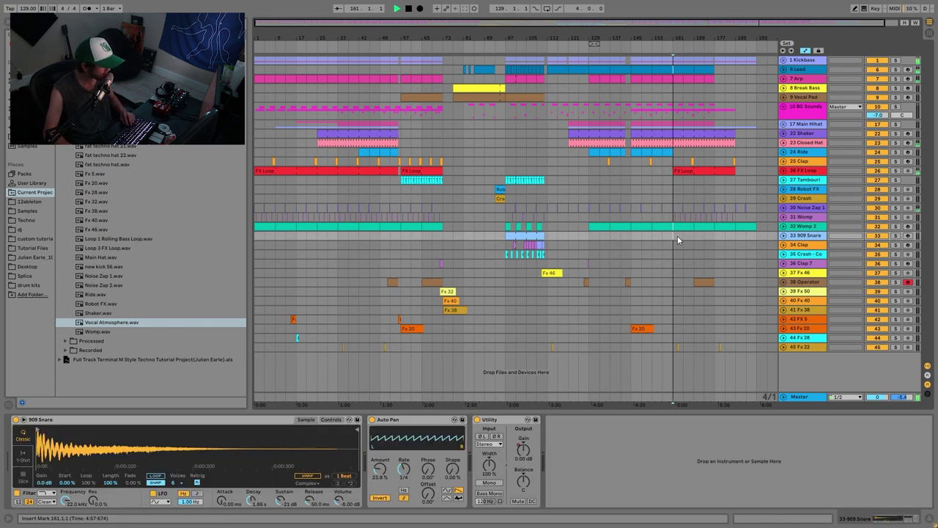
left_click(673, 181)
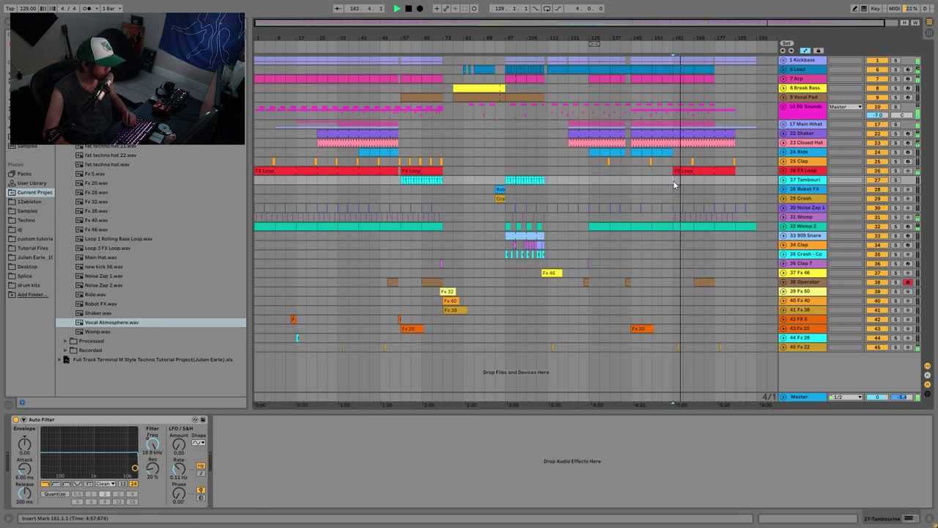
left_click(635, 173)
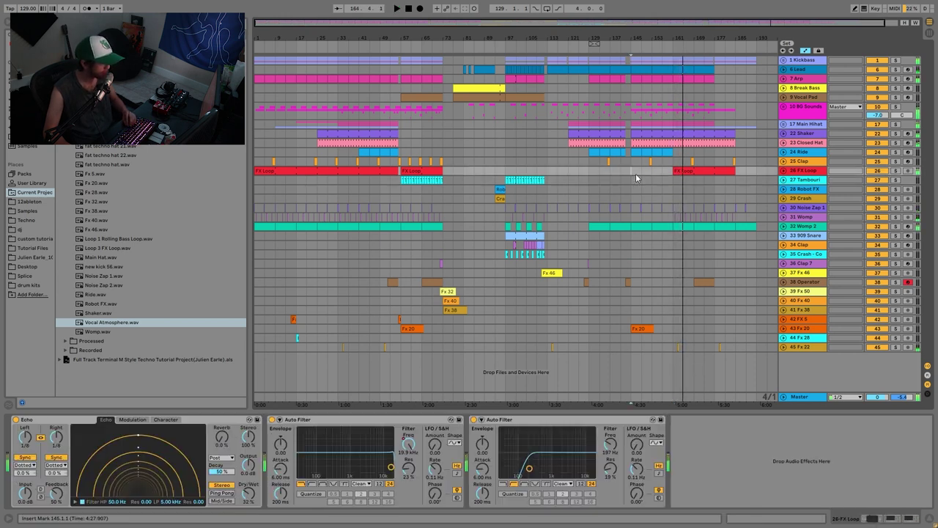